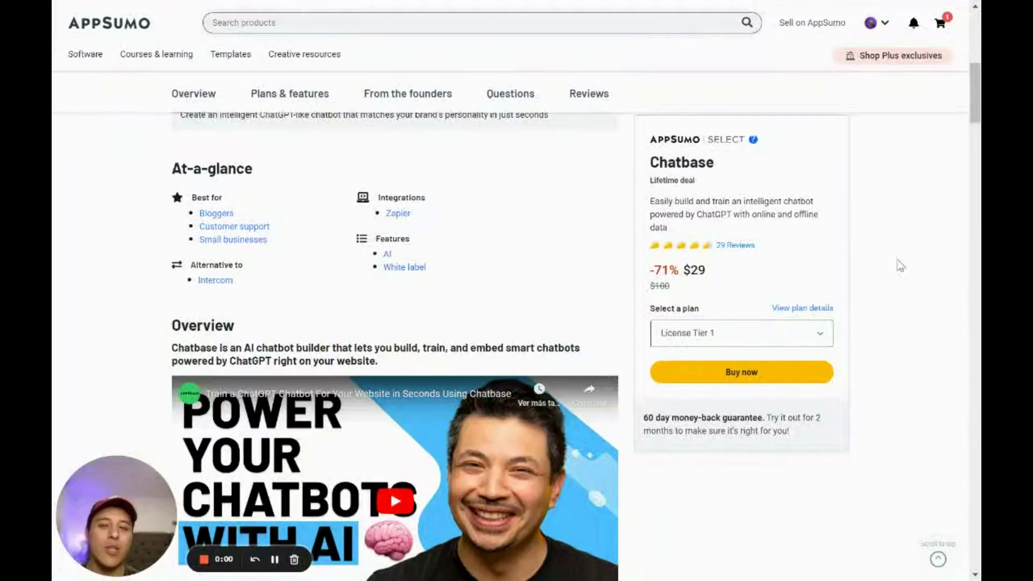
Scroll the AppSumo Chatbase lifetime-deal page back to the top
scroll(899, 266, "up", 8)
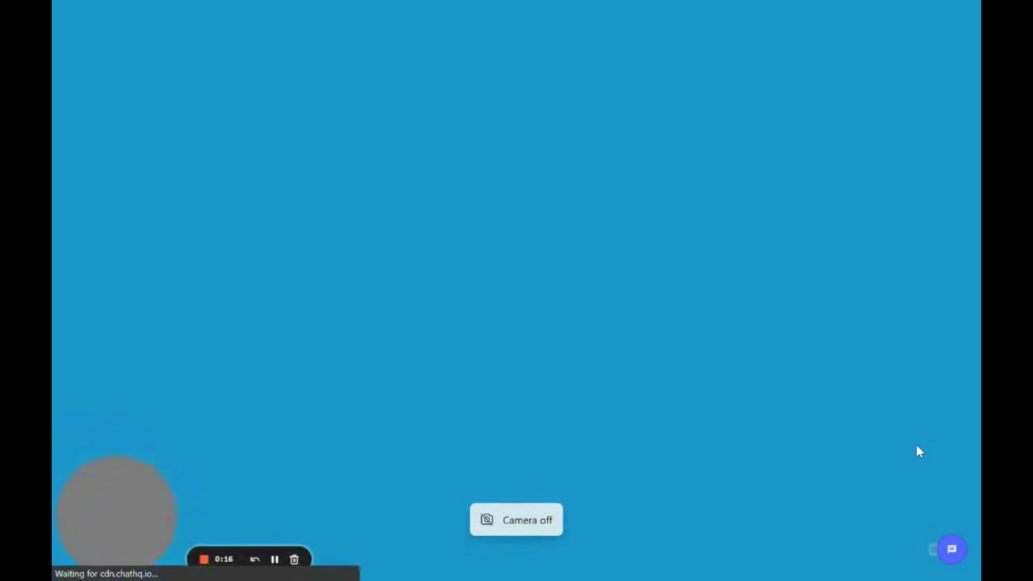
Drag the chat bubble to mid-page, open the Diamond Leads Support panel, then go to the dashboard
left_click_drag(929, 551, 622, 263)
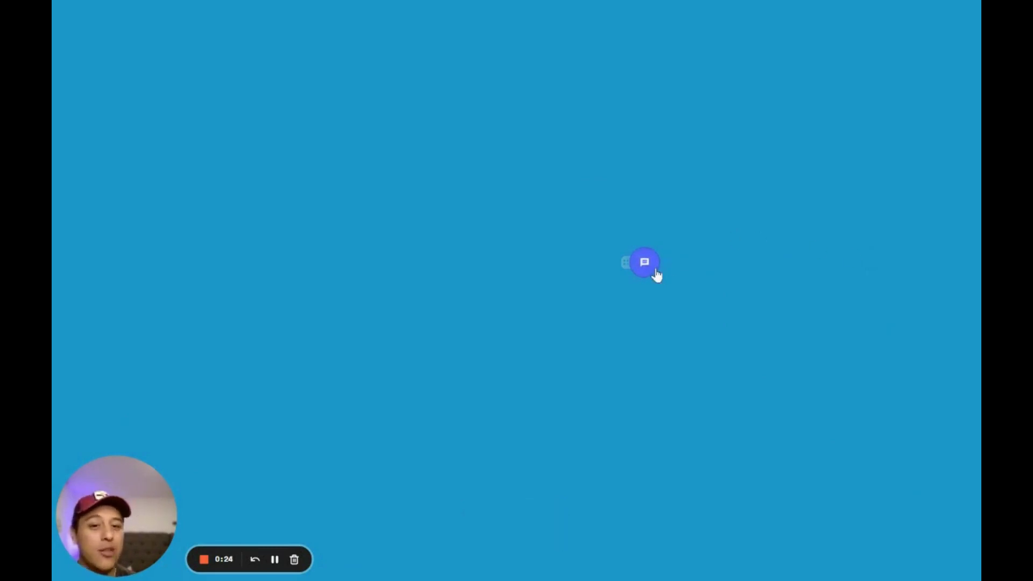
left_click_drag(623, 261, 611, 318)
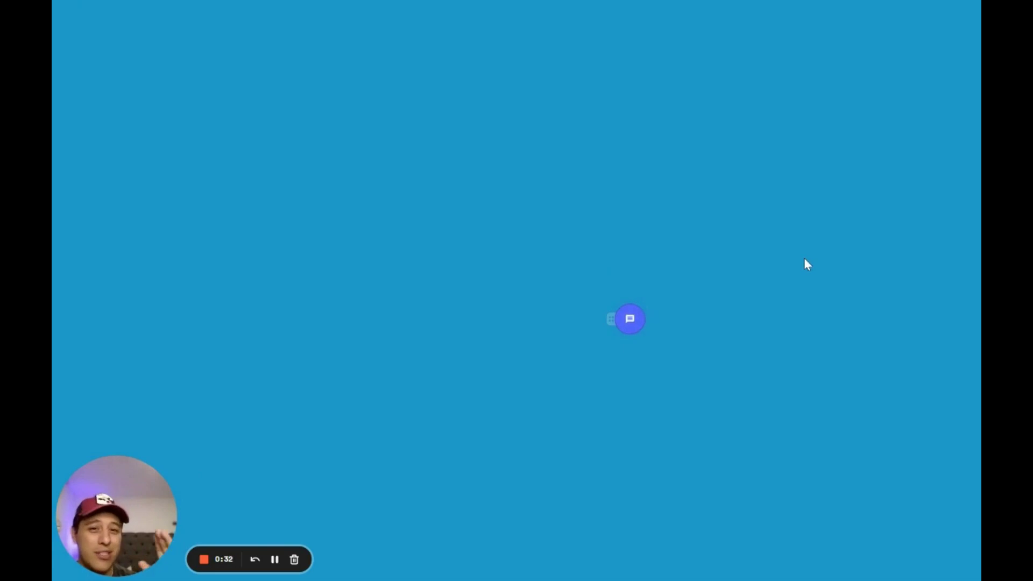
left_click(630, 320)
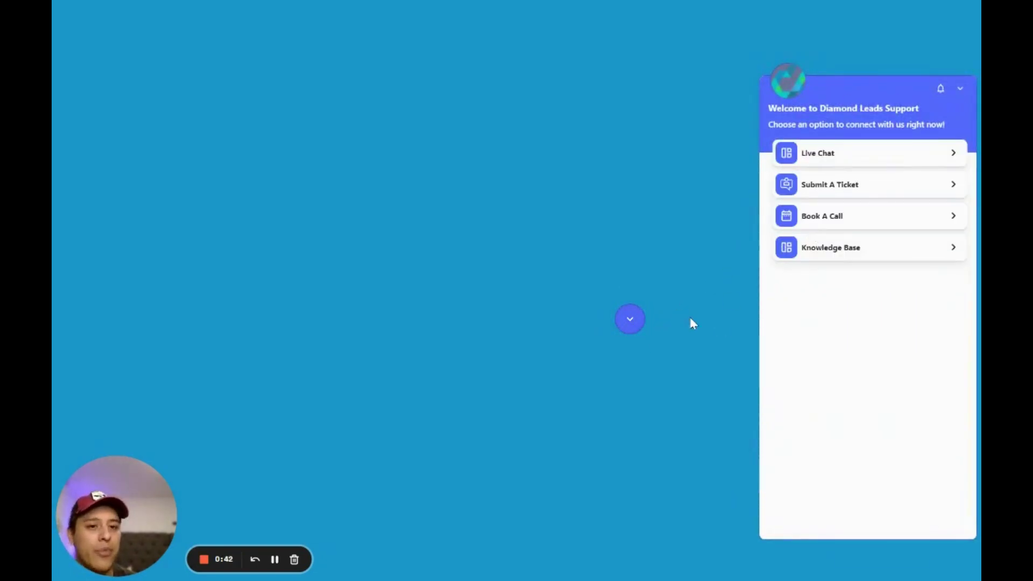
key("ctrl+shift+Tab")
key("ctrl+shift+Tab")
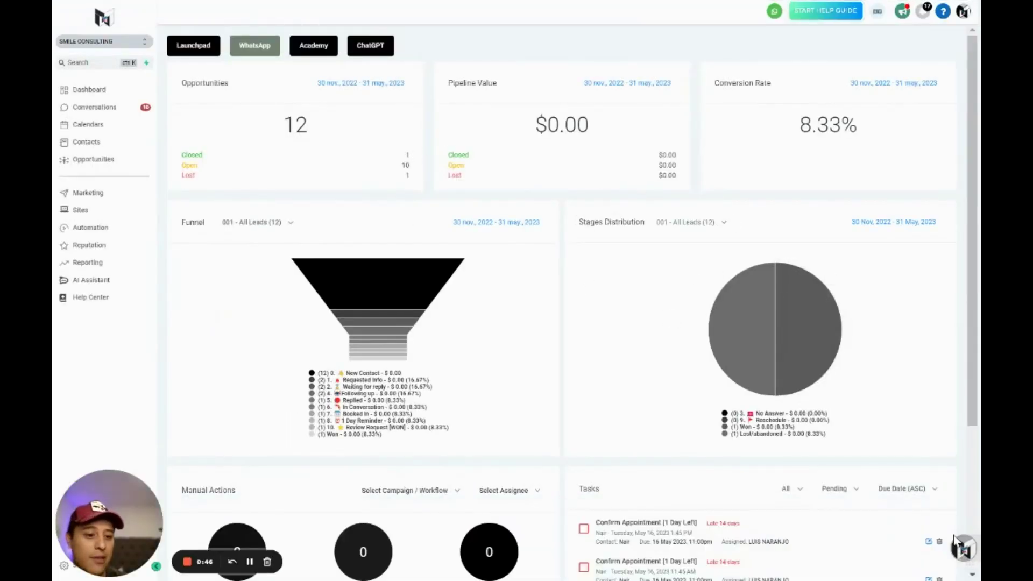
Move the floating launcher higher, then cycle tabs to the ChatHQ portal's Accounts page
left_click_drag(963, 560, 953, 324)
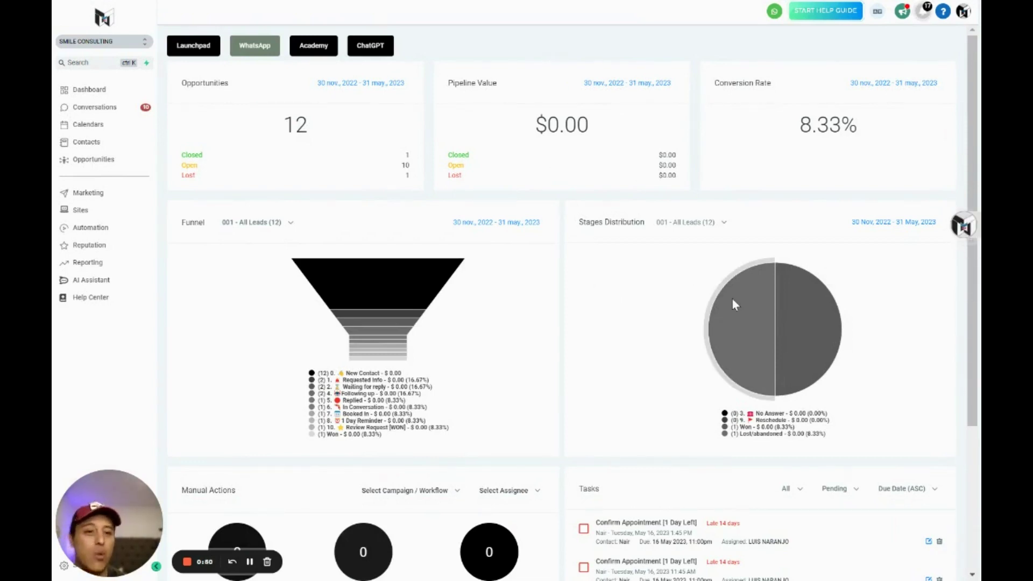
key("ctrl+Tab")
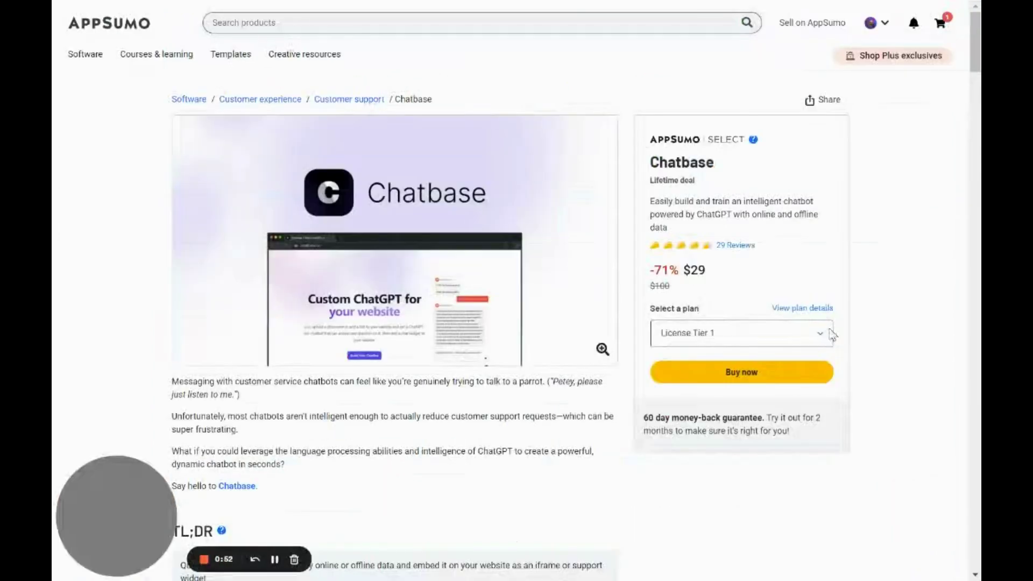
key("ctrl+Tab")
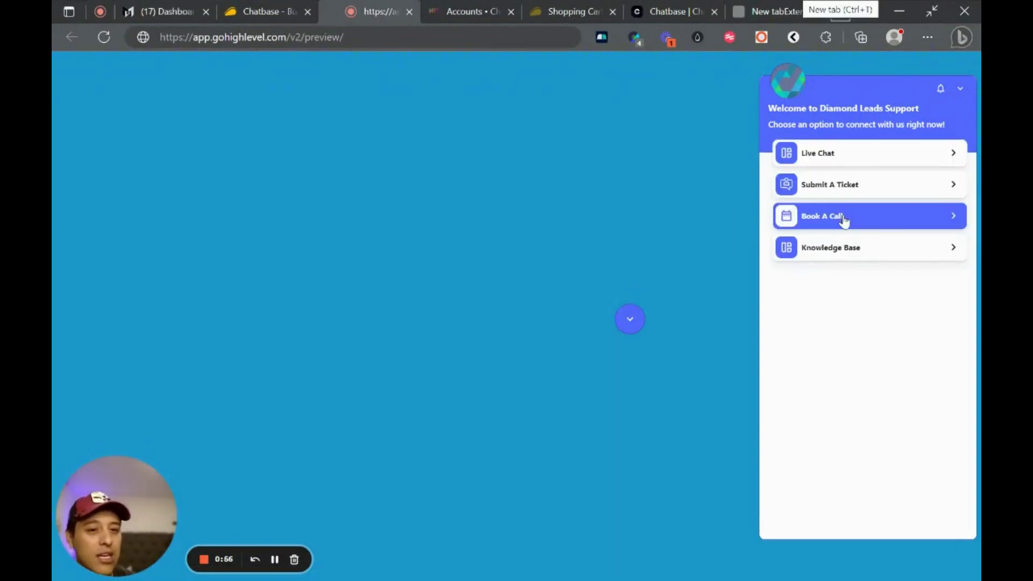
left_click(472, 8)
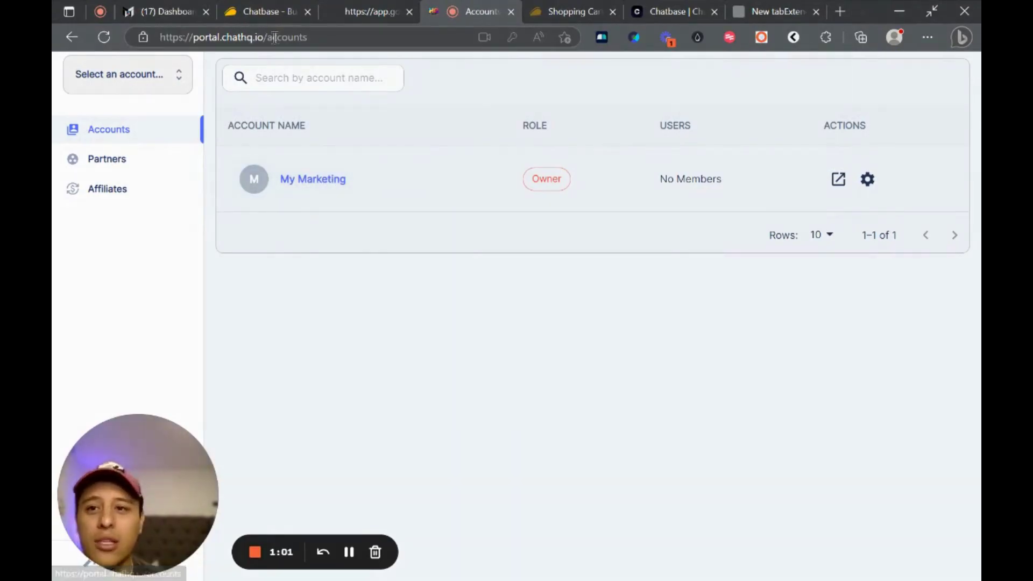
Open the My Marketing account's widget configuration settings, then return to the preview tab
double_click(245, 37)
left_click(635, 289)
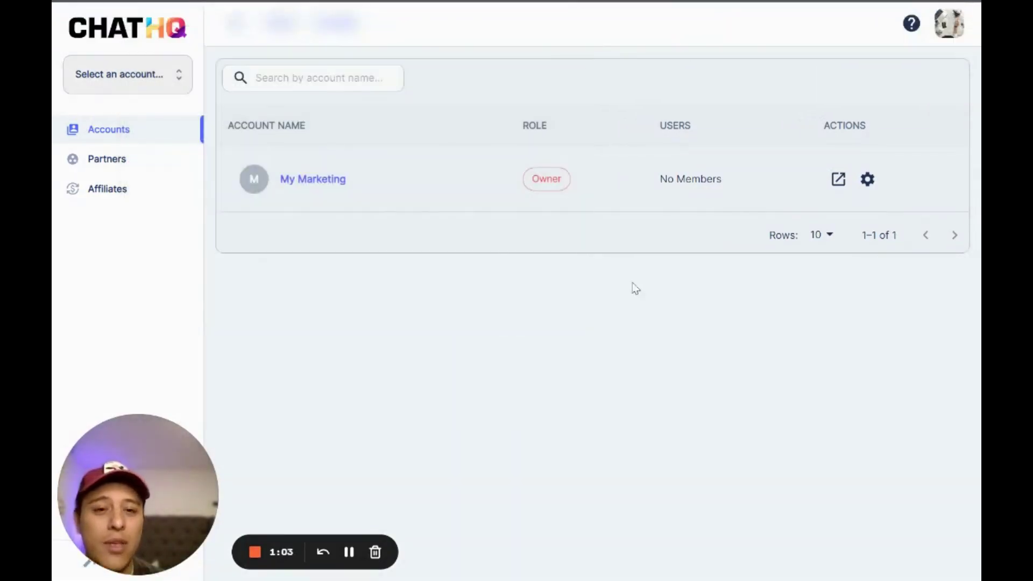
left_click(293, 179)
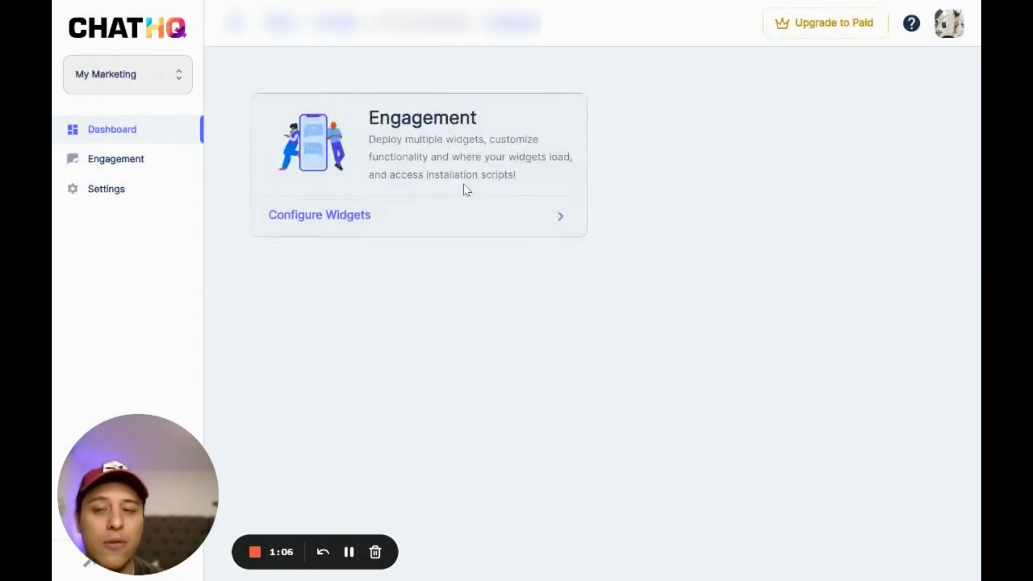
left_click(365, 216)
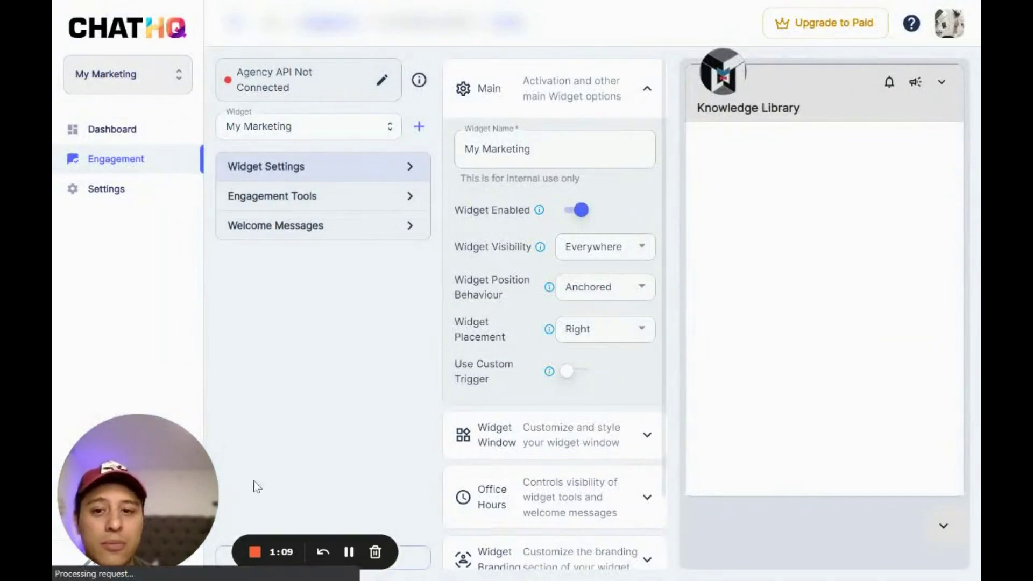
scroll(594, 249, "down", 2)
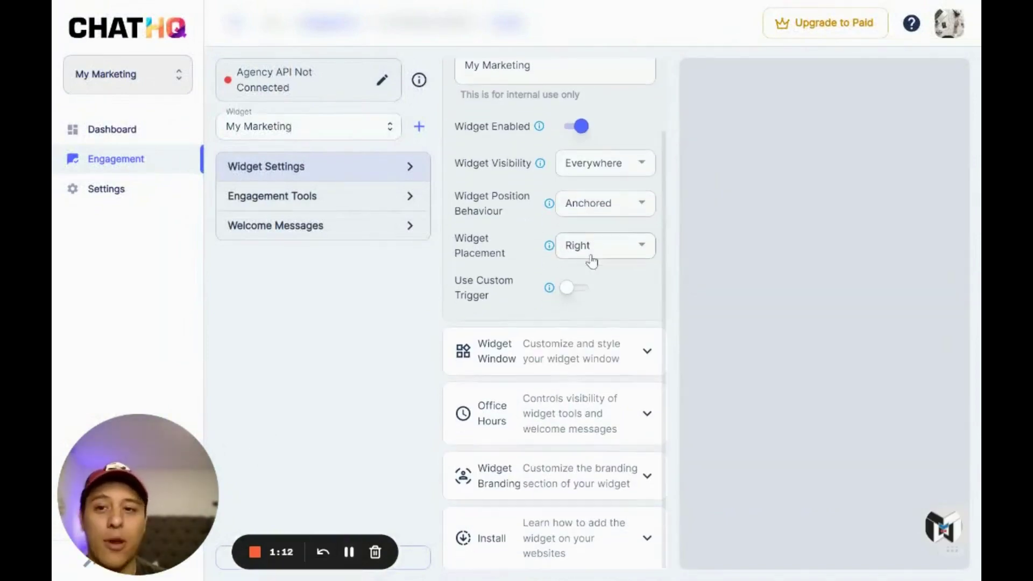
key("ctrl+Tab")
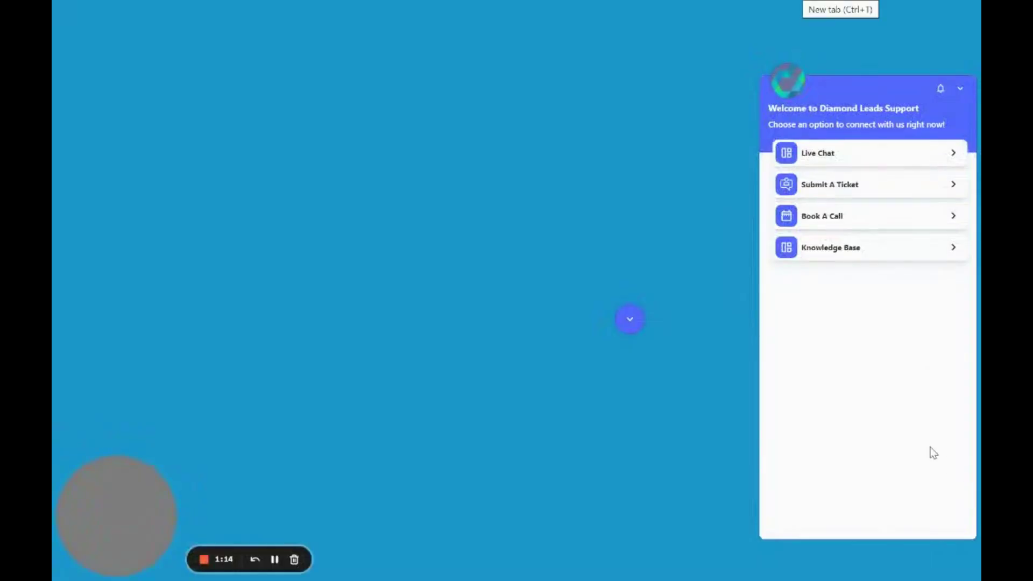
Start a Live Chat with the AI assistant and ask how to connect Twilio
left_click(839, 156)
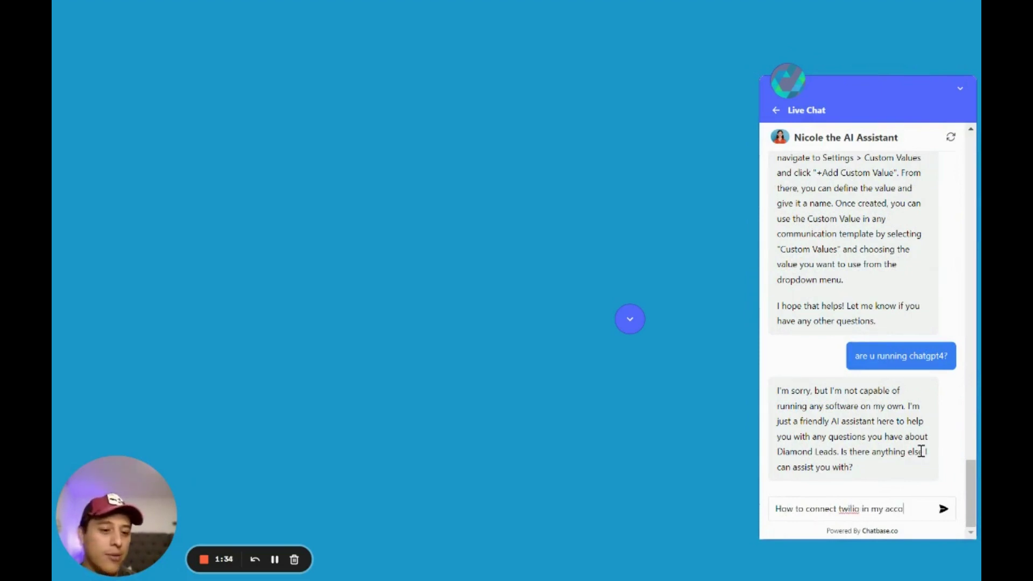
type("unt?")
key("Return")
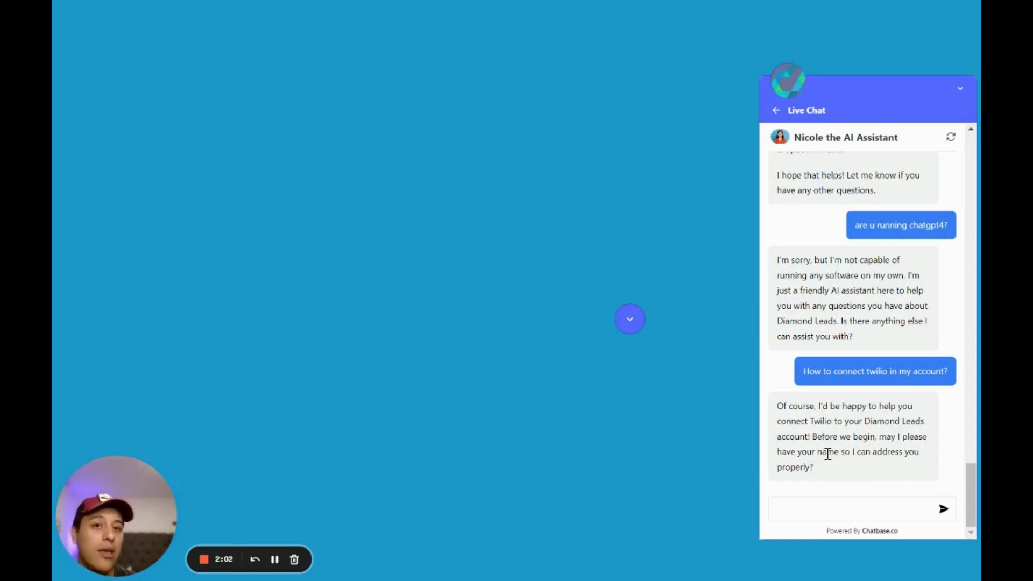
left_click_drag(846, 448, 902, 451)
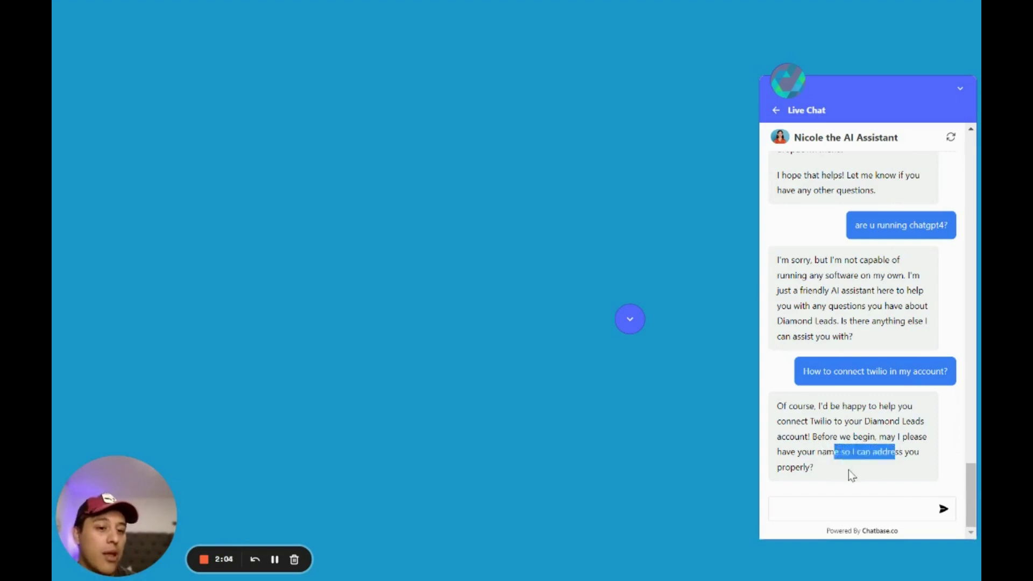
left_click(849, 471)
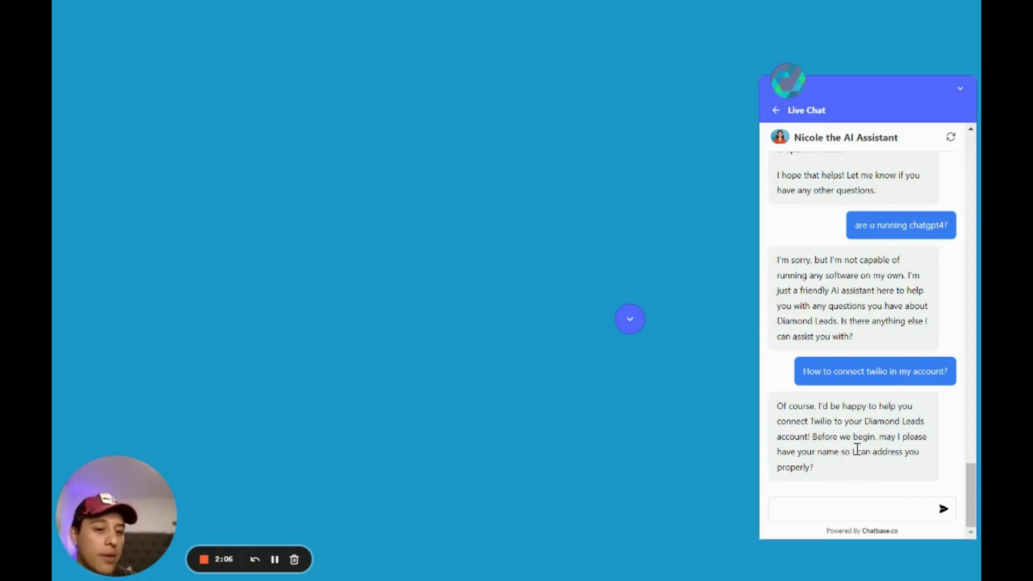
Switch to the AppSumo Chatbase deal and scroll down to Plans & features
key("ctrl+Tab")
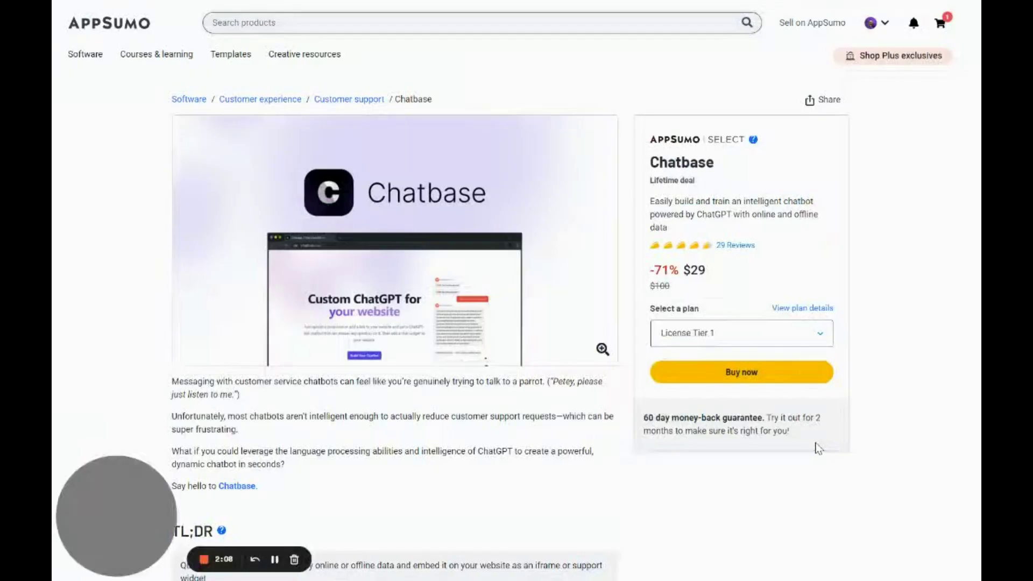
scroll(573, 316, "down", 12)
scroll(587, 323, "down", 15)
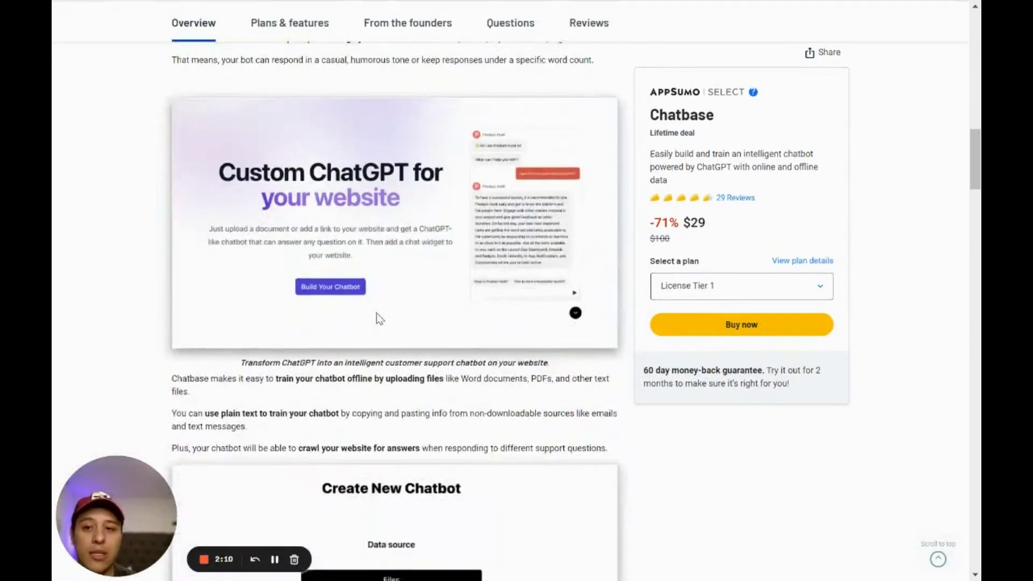
scroll(459, 272, "down", 15)
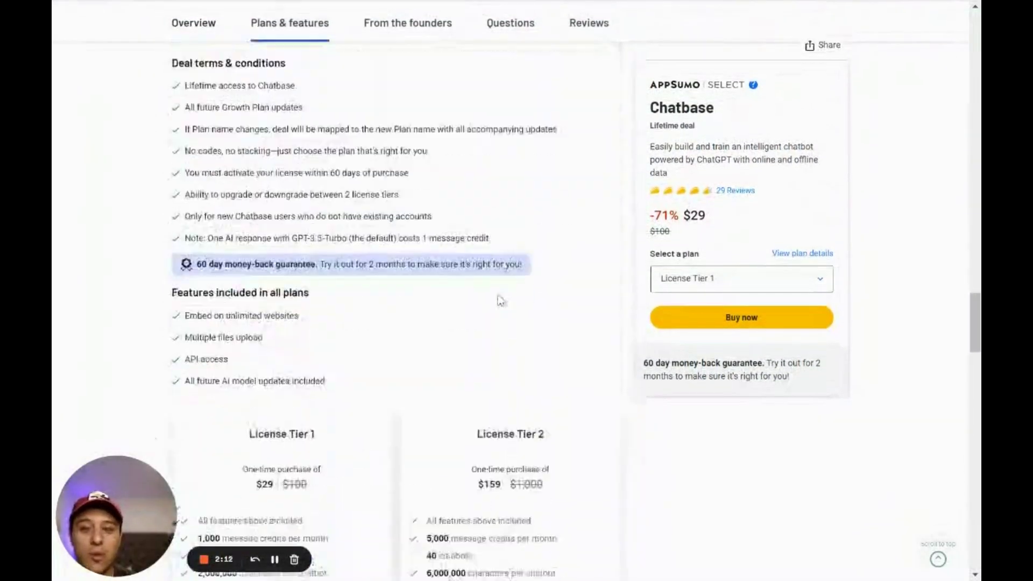
scroll(301, 259, "up", 1)
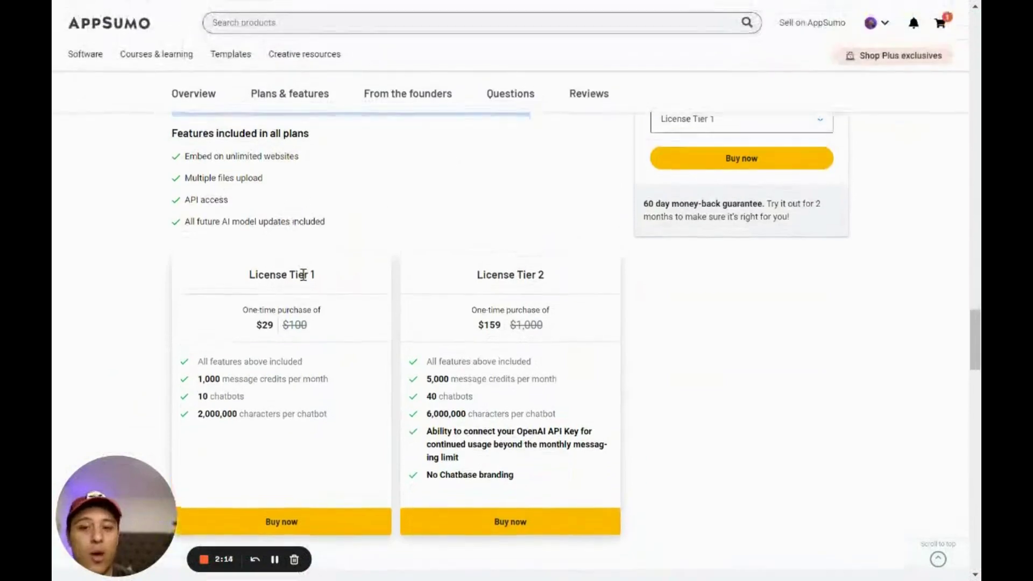
scroll(269, 247, "down", 2)
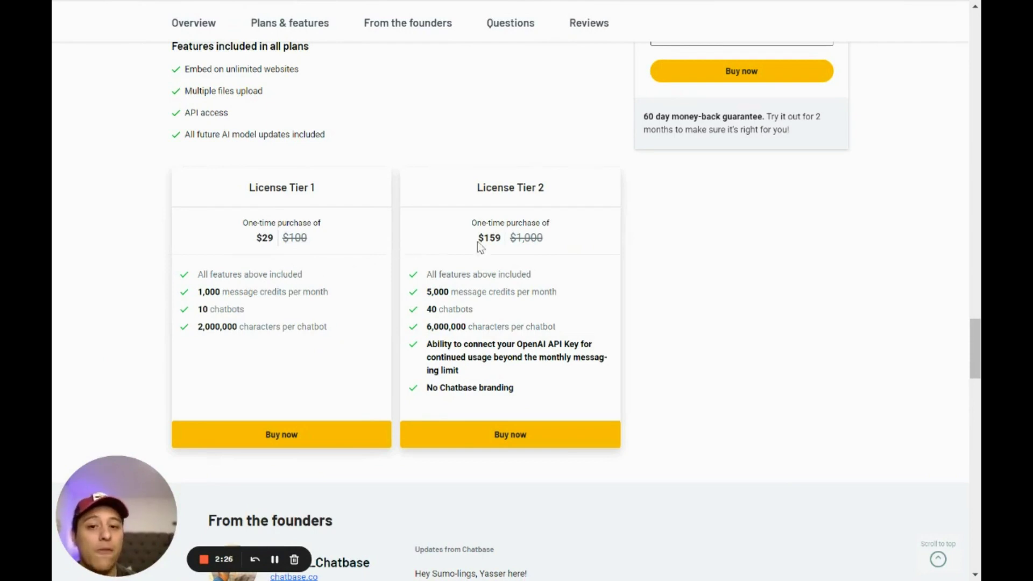
Compare Tier 2's perks (no branding, 5,000 credits, 40 chatbots) and buy License Tier 2
left_click_drag(445, 389, 523, 396)
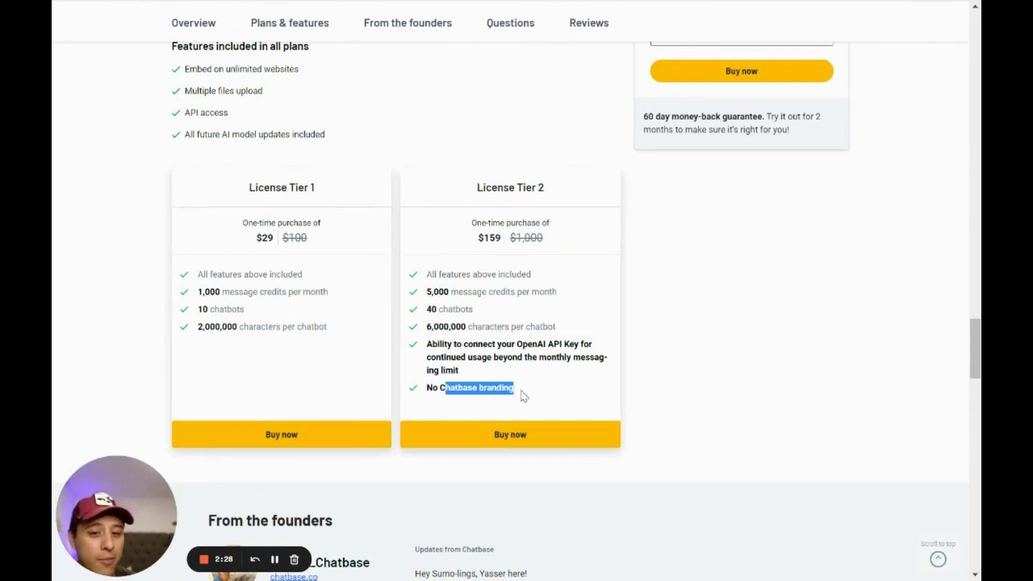
left_click(433, 387)
double_click(433, 387)
left_click(585, 342)
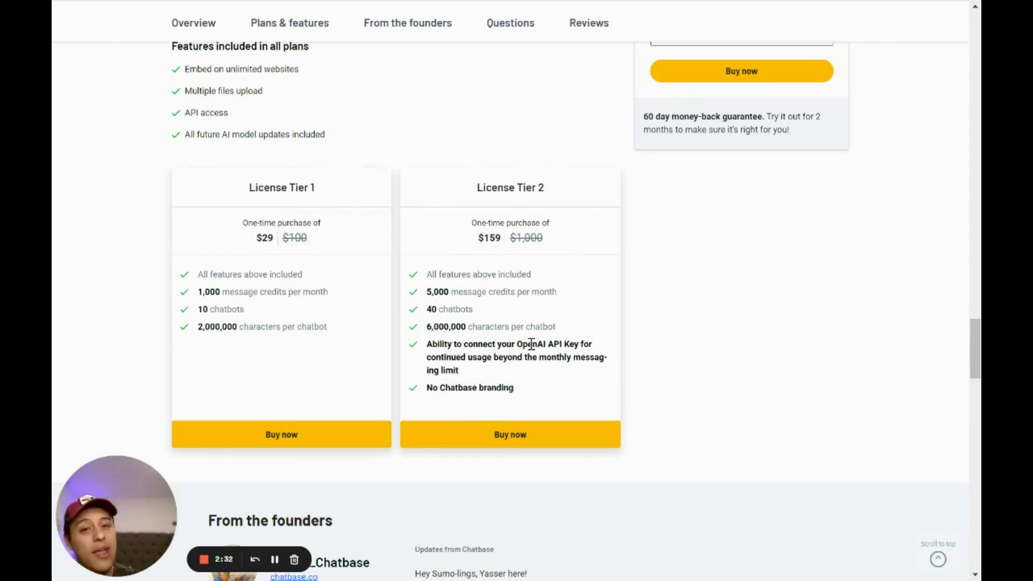
double_click(433, 292)
left_click(584, 322)
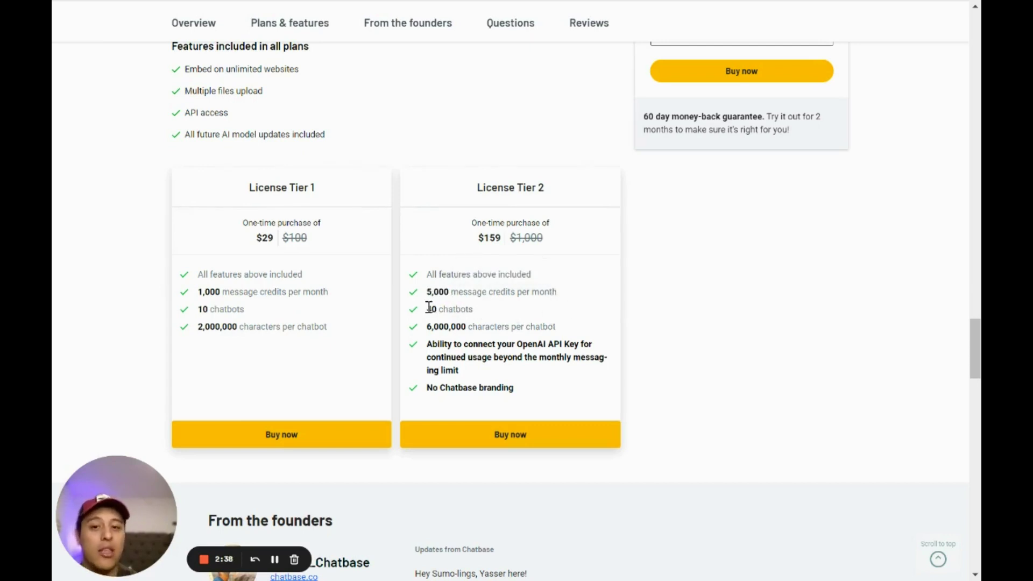
left_click_drag(429, 307, 474, 310)
left_click(472, 338)
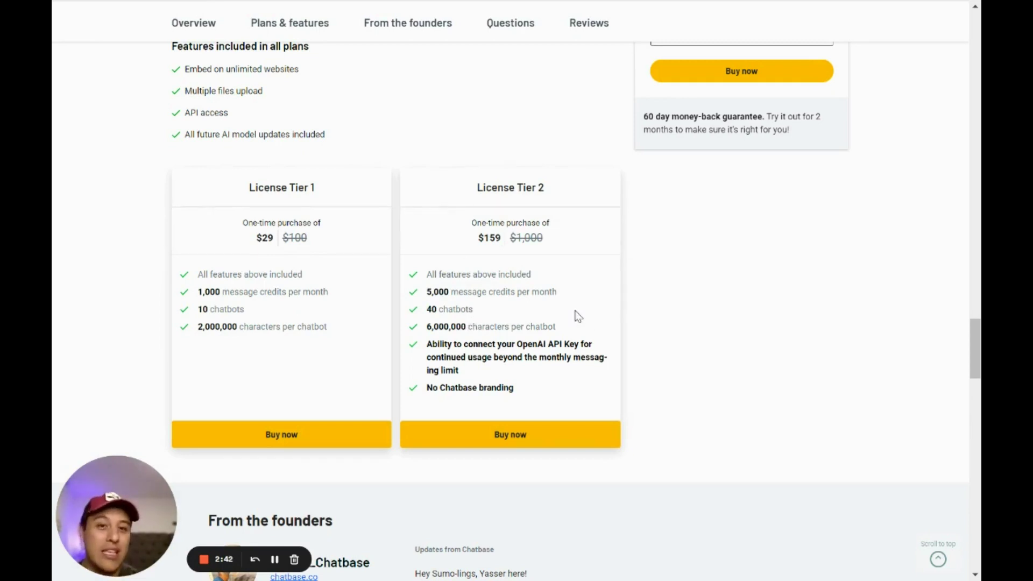
left_click_drag(471, 223, 510, 223)
left_click(553, 247)
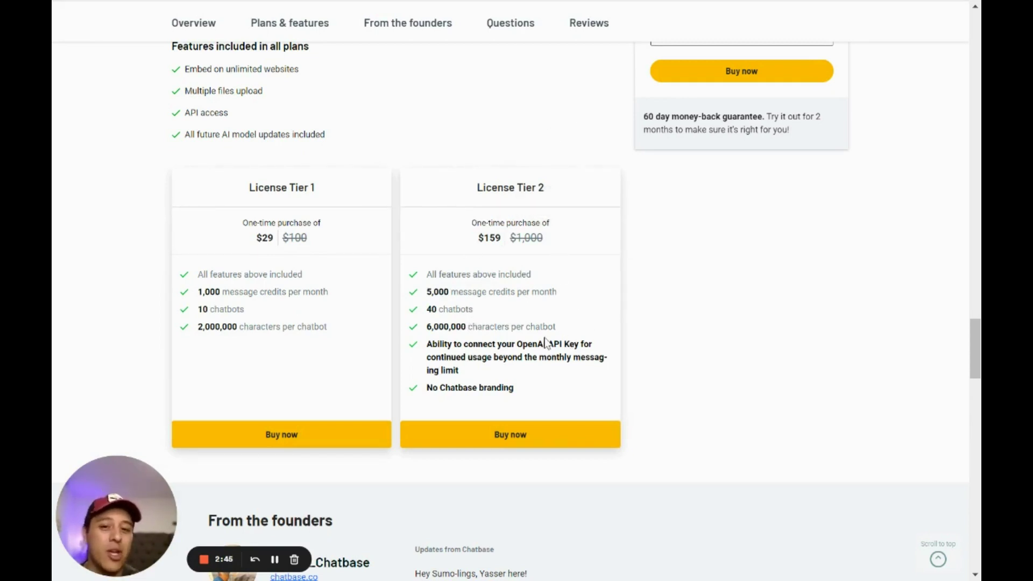
left_click(513, 440)
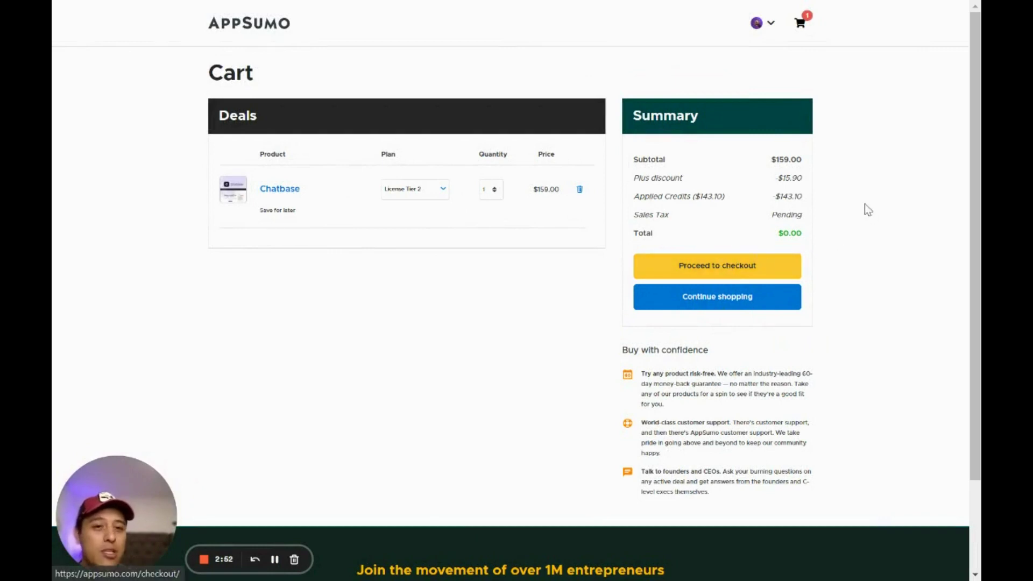
Check out with Mexico billing and AppSumo credits, placing the $0.00 Chatbase order
left_click(697, 272)
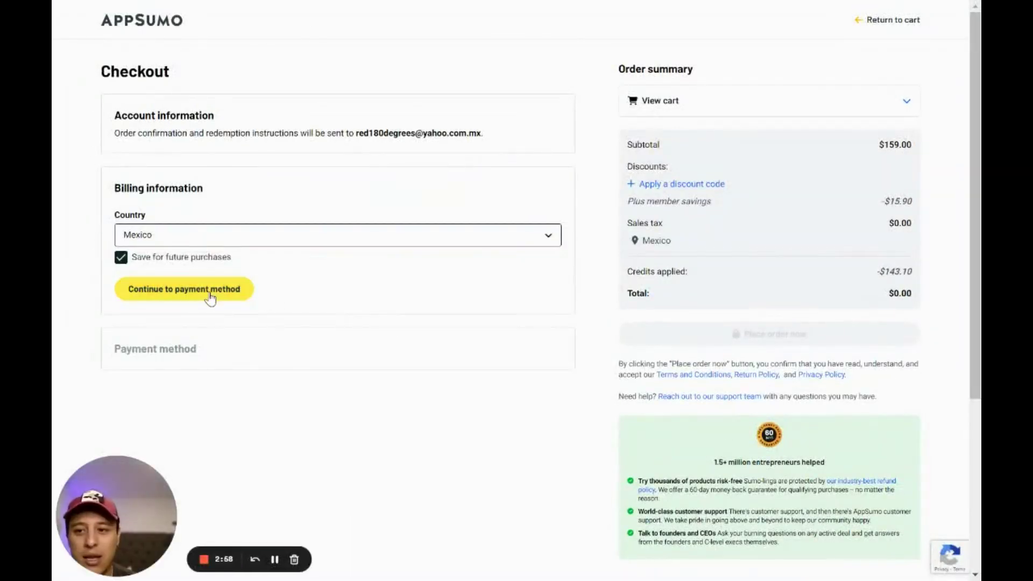
left_click(209, 293)
scroll(317, 325, "down", 1)
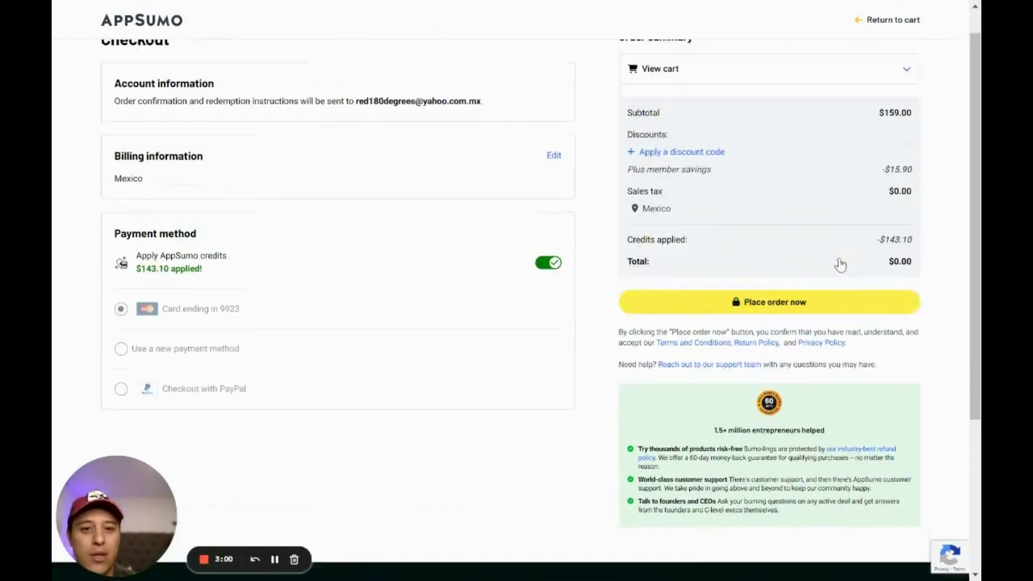
scroll(860, 244, "up", 1)
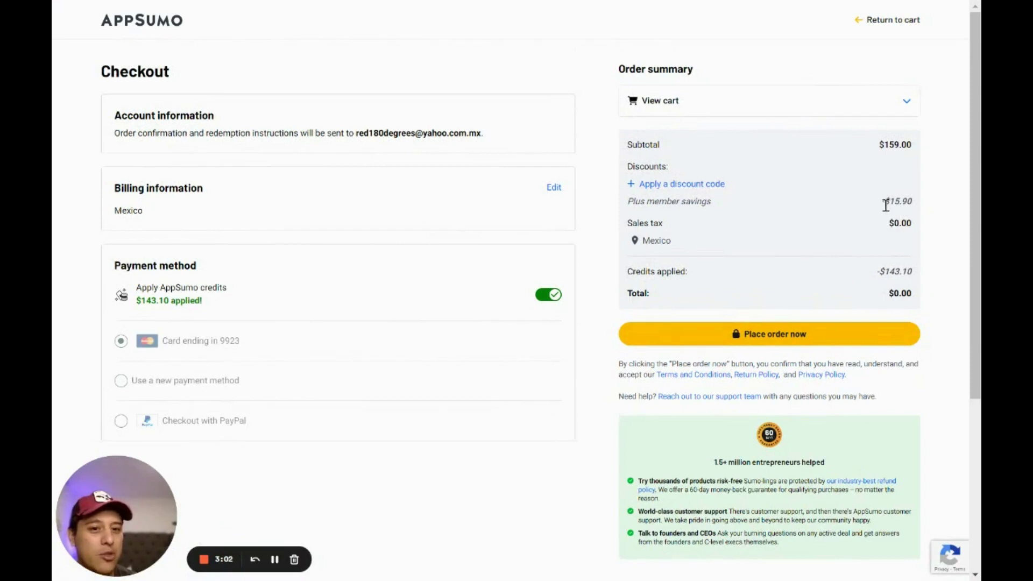
double_click(892, 201)
left_click(886, 228)
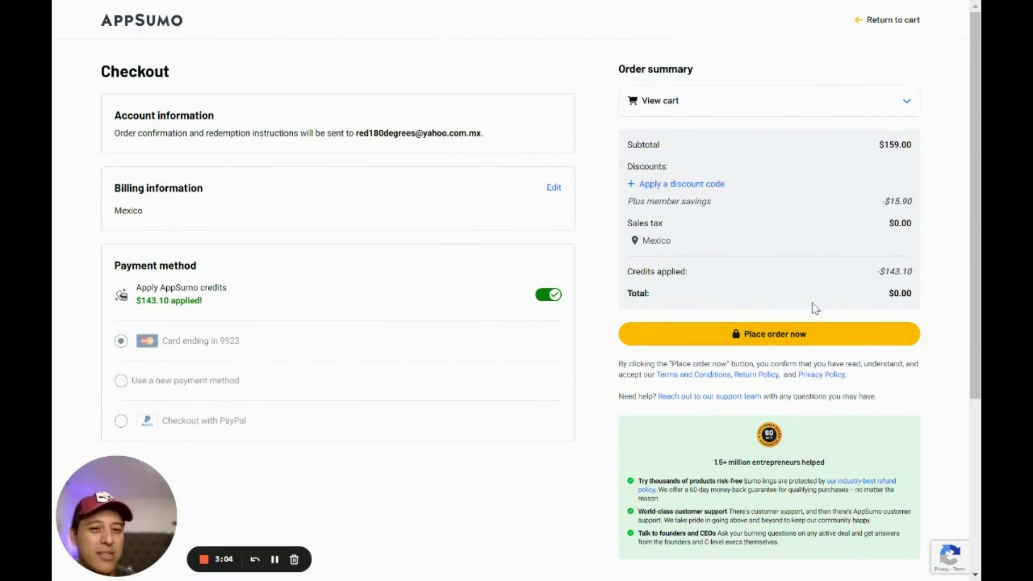
left_click(752, 336)
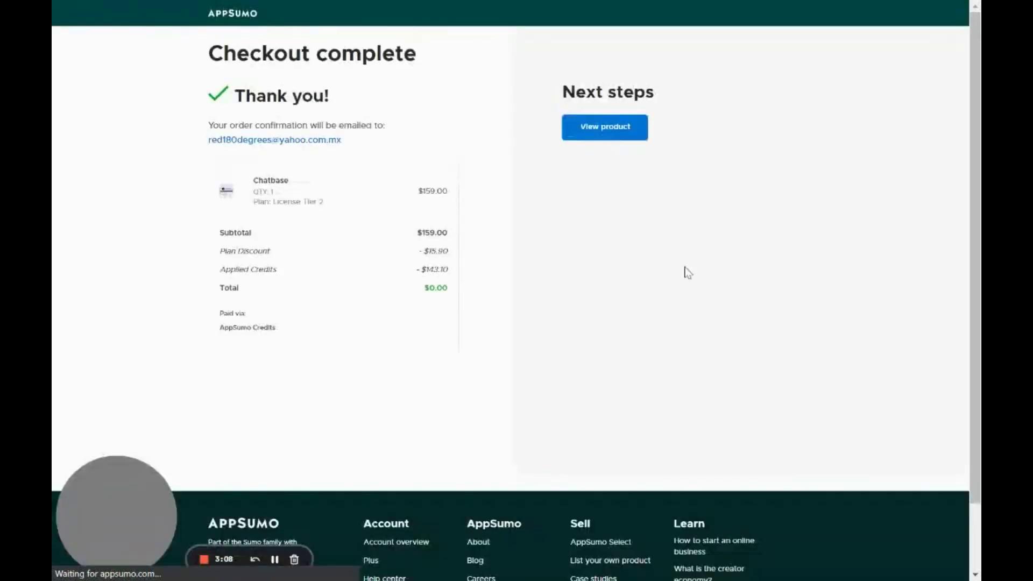
Open the purchased Chatbase product page and look over its details
left_click(617, 134)
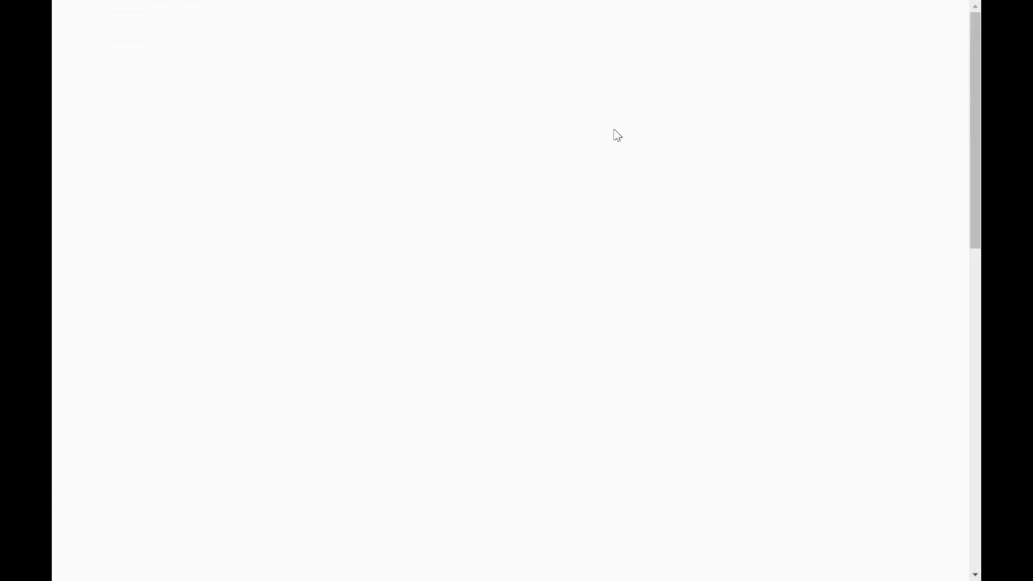
scroll(514, 293, "down", 2)
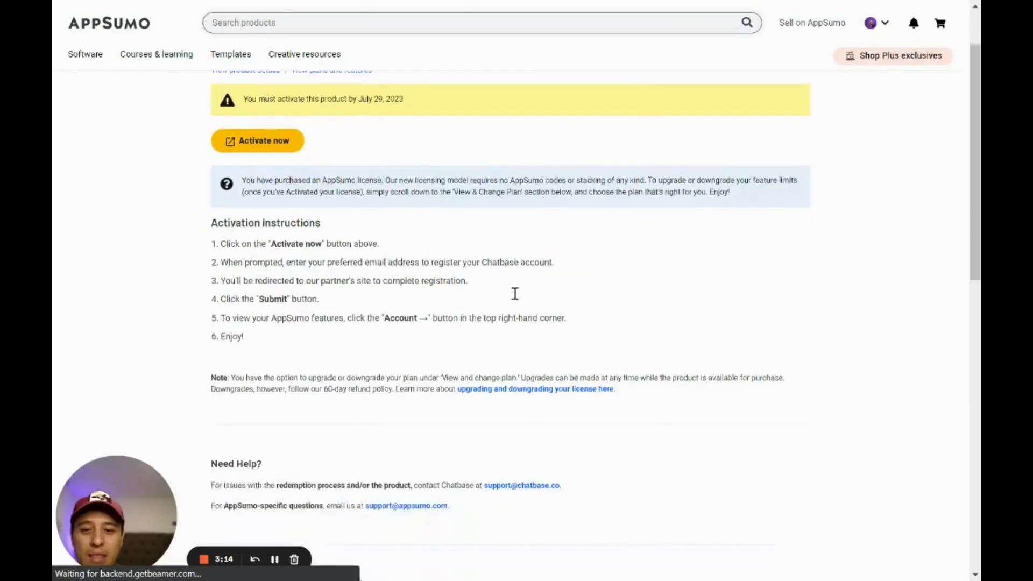
scroll(514, 294, "up", 1)
scroll(514, 296, "down", 4)
scroll(514, 300, "down", 5)
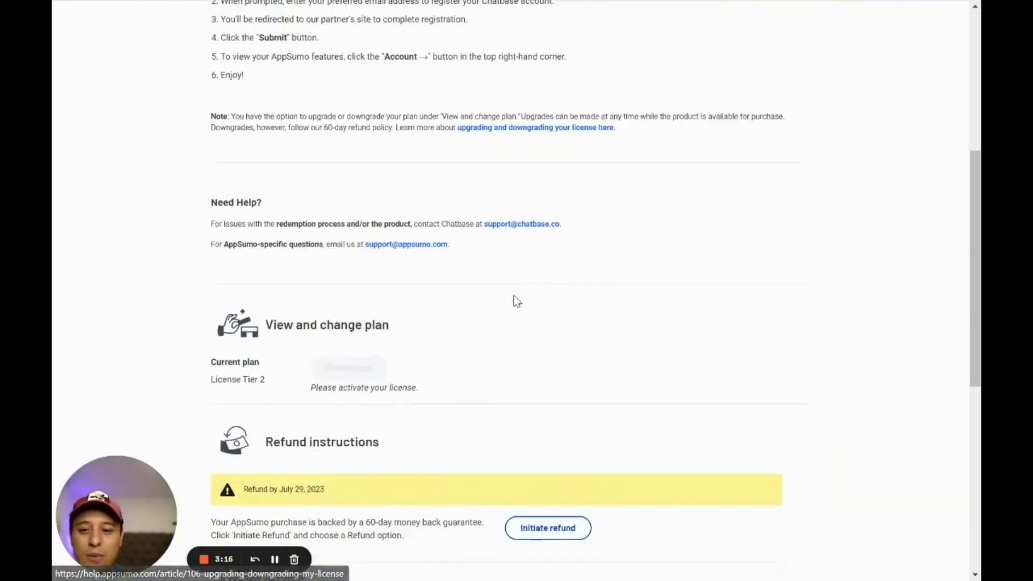
scroll(524, 301, "up", 8)
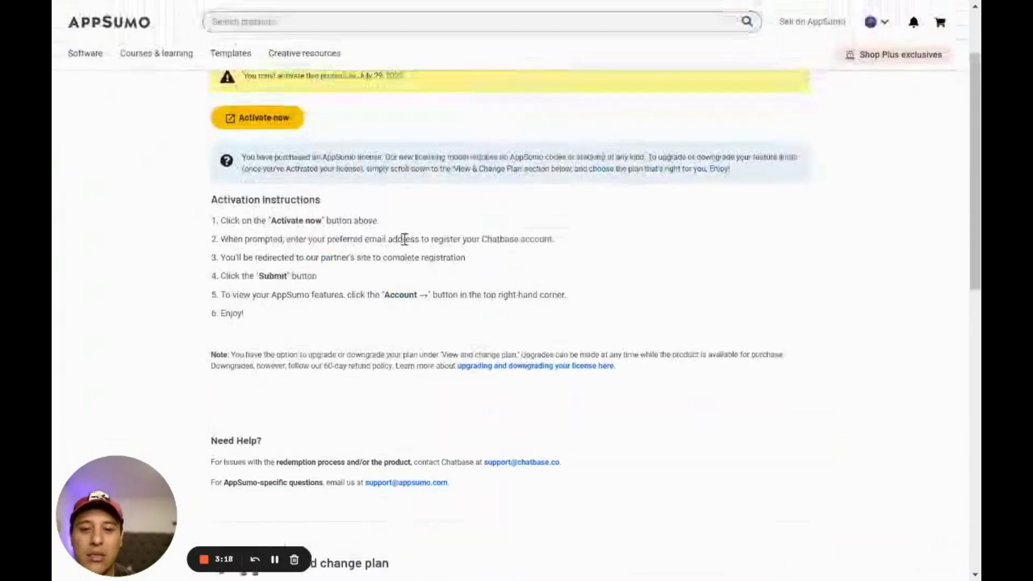
Activate the license, replacing the prefilled email with another saved address
left_click(261, 136)
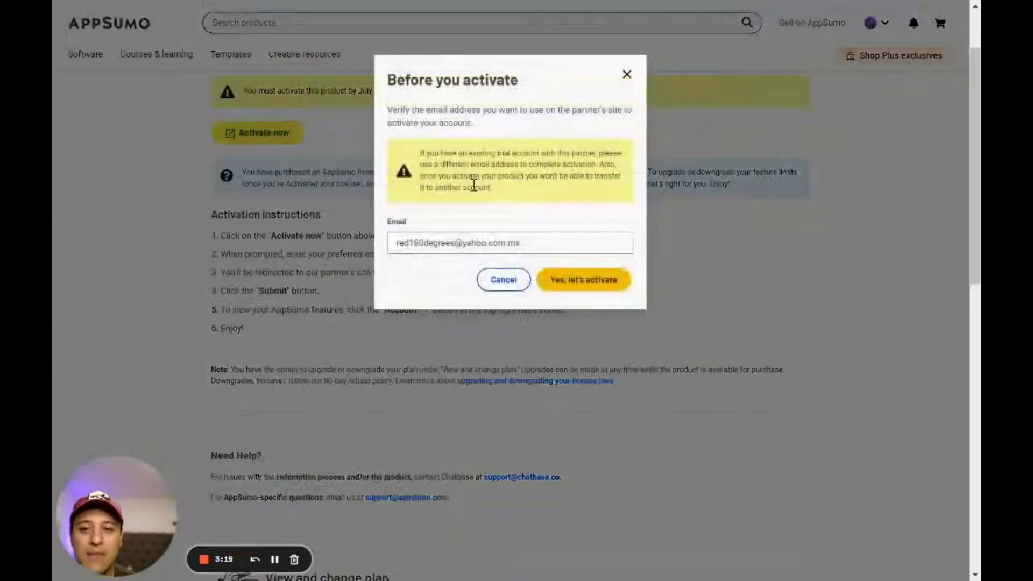
double_click(528, 245)
key("ctrl+a")
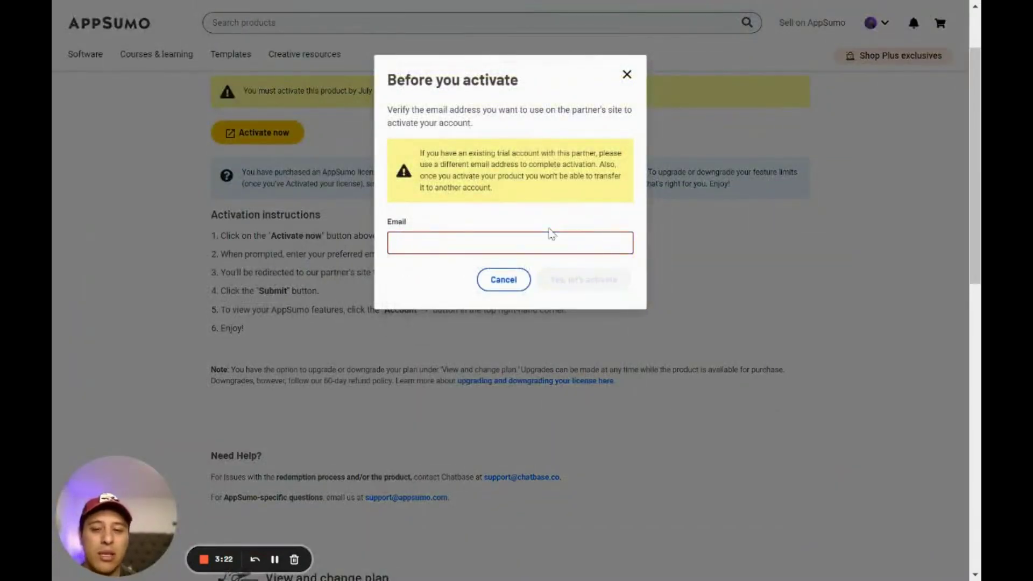
left_click(516, 293)
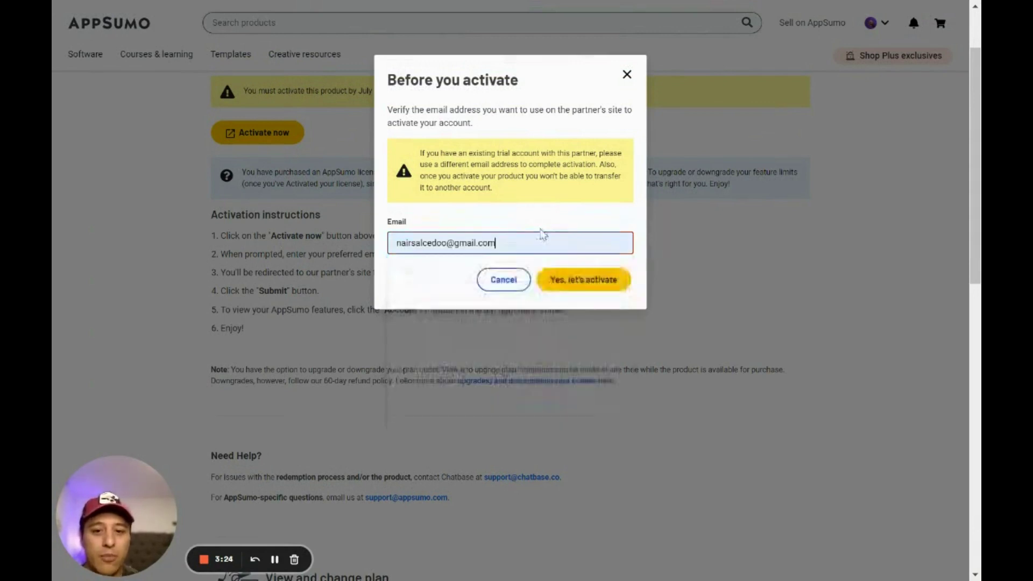
left_click(612, 290)
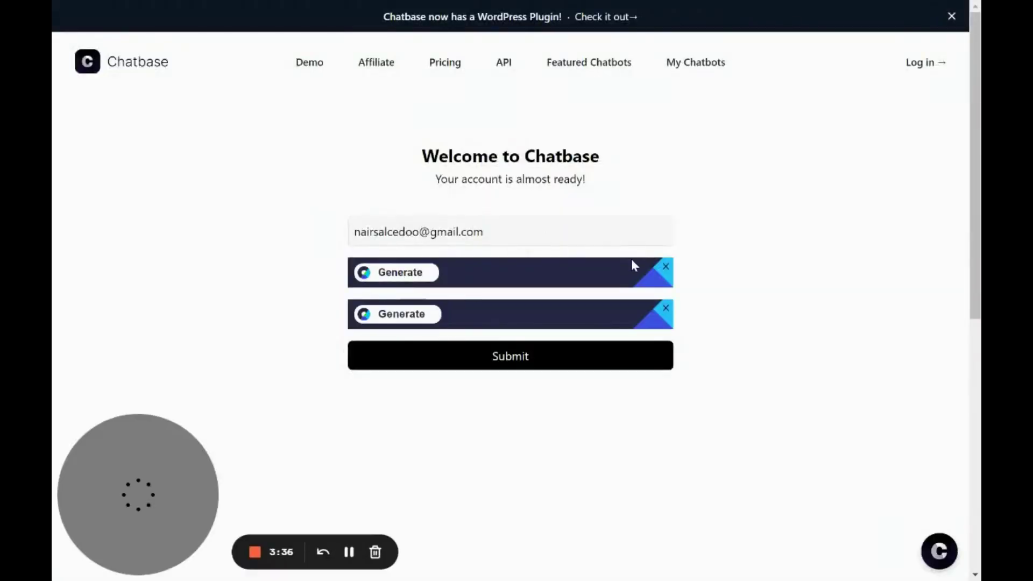
Generate a secure password, adjust the password manager's login-saving option, and submit the account
left_click(403, 273)
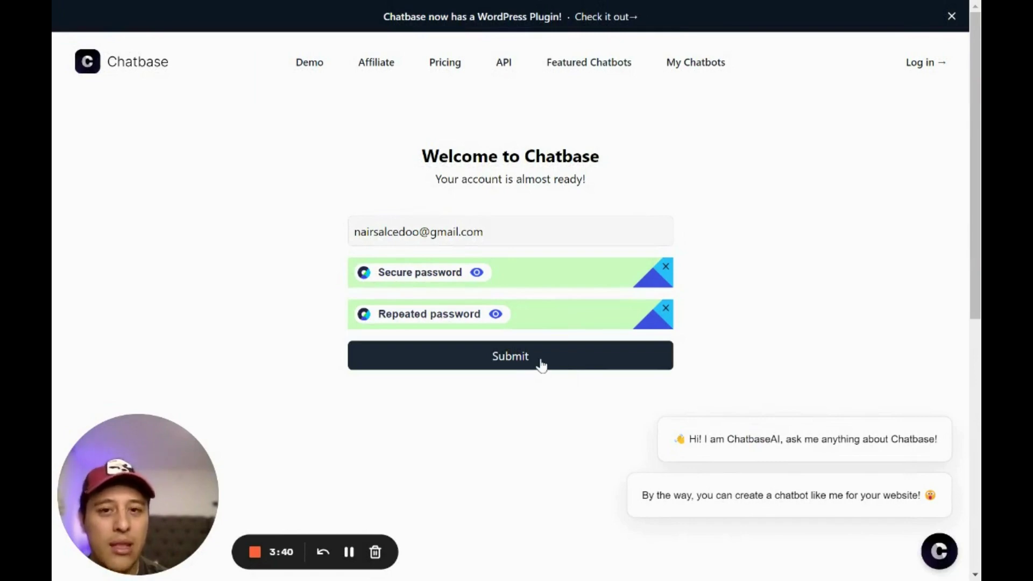
key("F11")
left_click(634, 36)
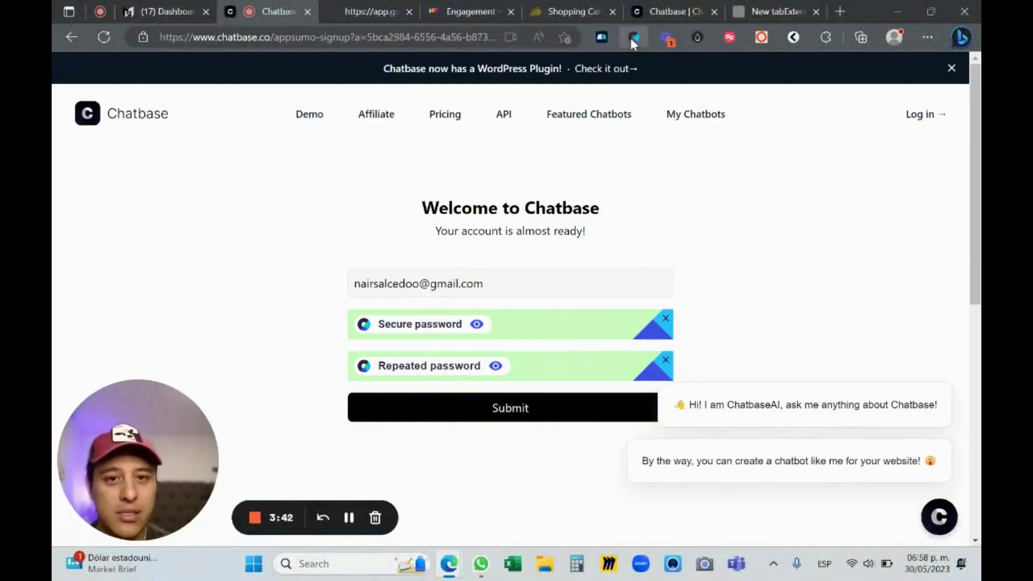
left_click(622, 111)
key("F11")
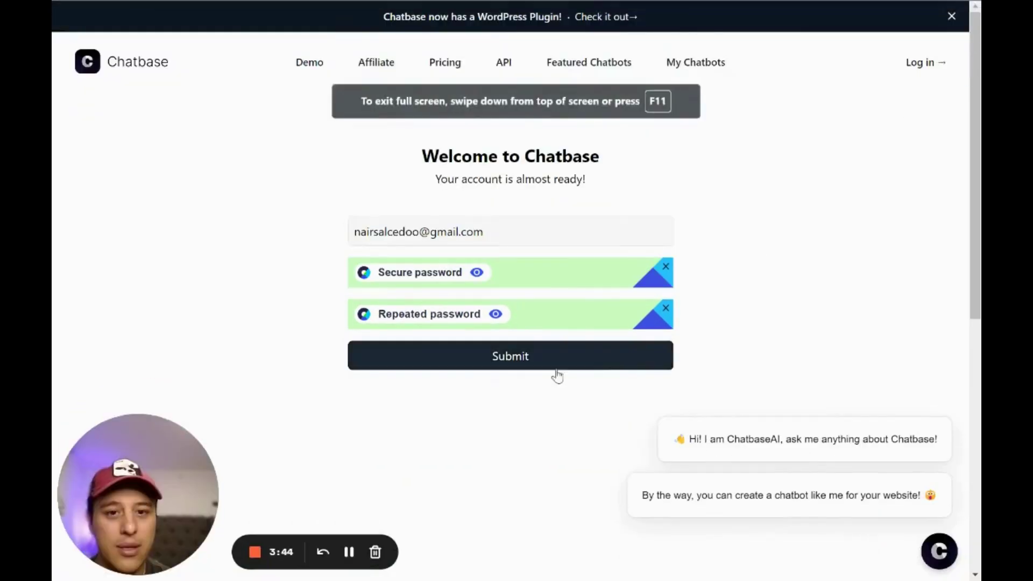
left_click(617, 350)
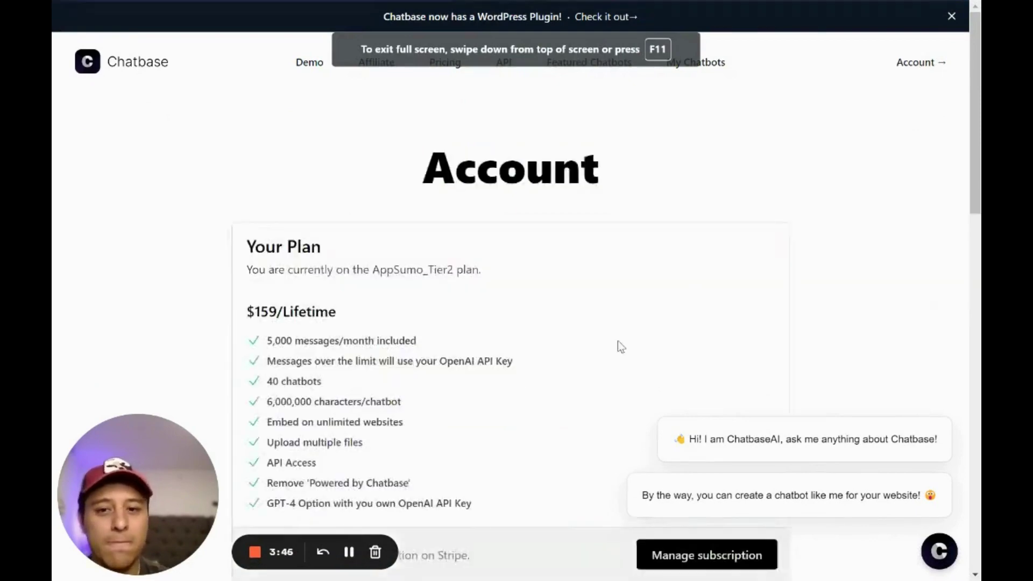
Review the AppSumo_Tier2 account page, dismiss chat popups, and open the GPT-4 access link
scroll(629, 339, "down", 6)
scroll(484, 202, "down", 3)
scroll(477, 211, "up", 8)
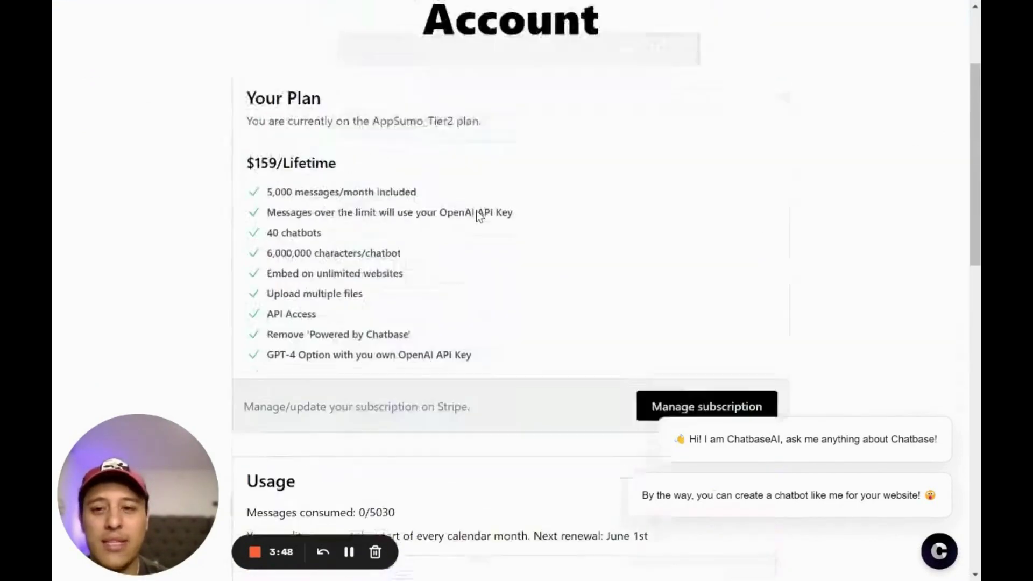
scroll(461, 217, "down", 6)
left_click(955, 415)
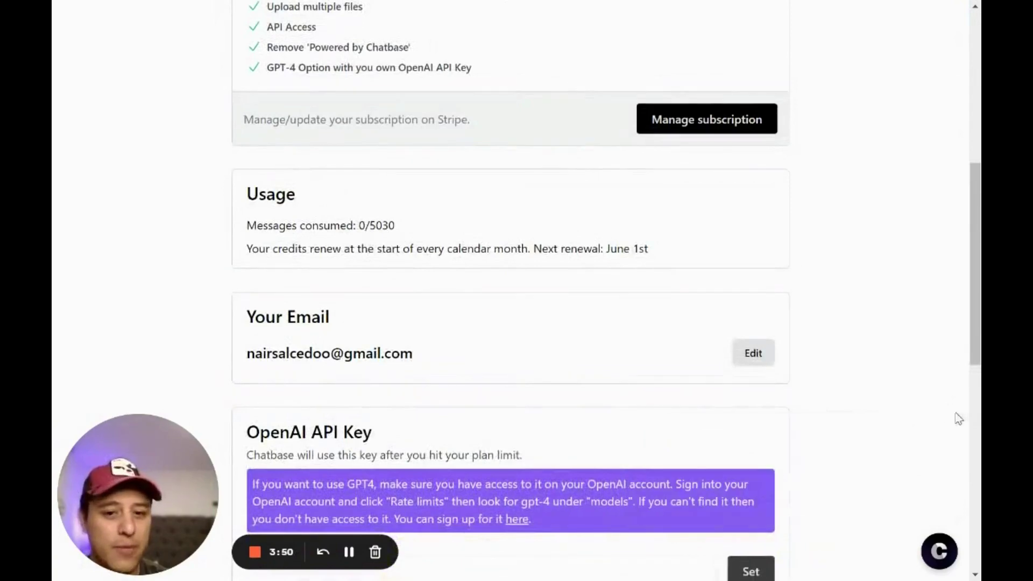
scroll(525, 332, "down", 6)
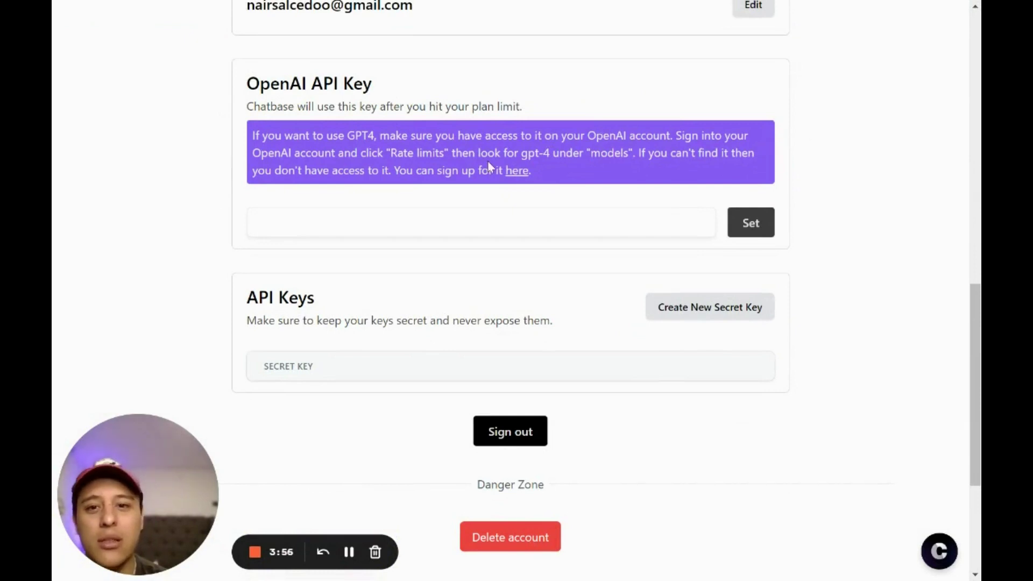
left_click(518, 173)
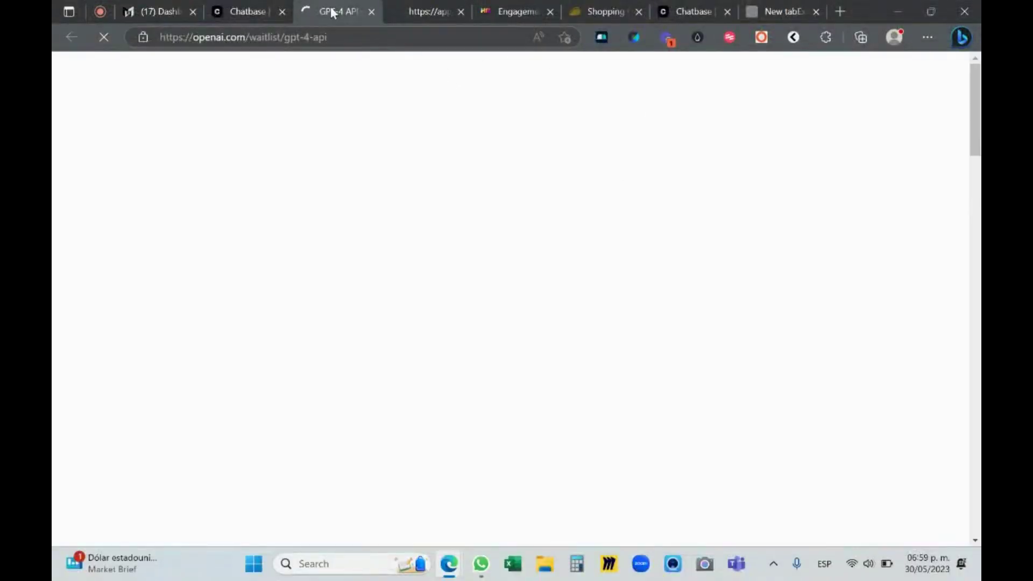
Scroll through the GPT-4 API Join waitlist form, then close its tab
scroll(482, 214, "down", 6)
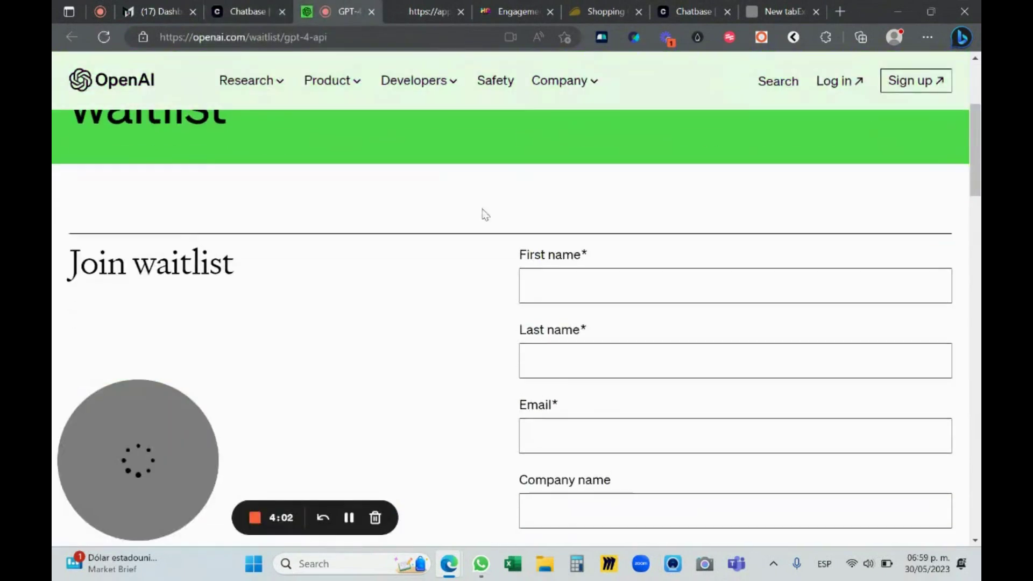
scroll(546, 223, "down", 6)
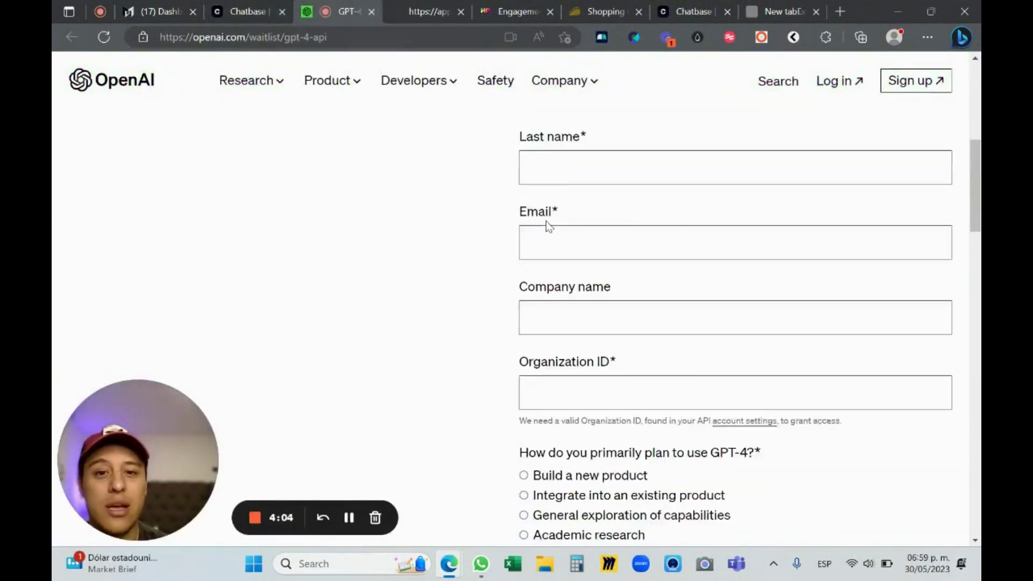
left_click(370, 12)
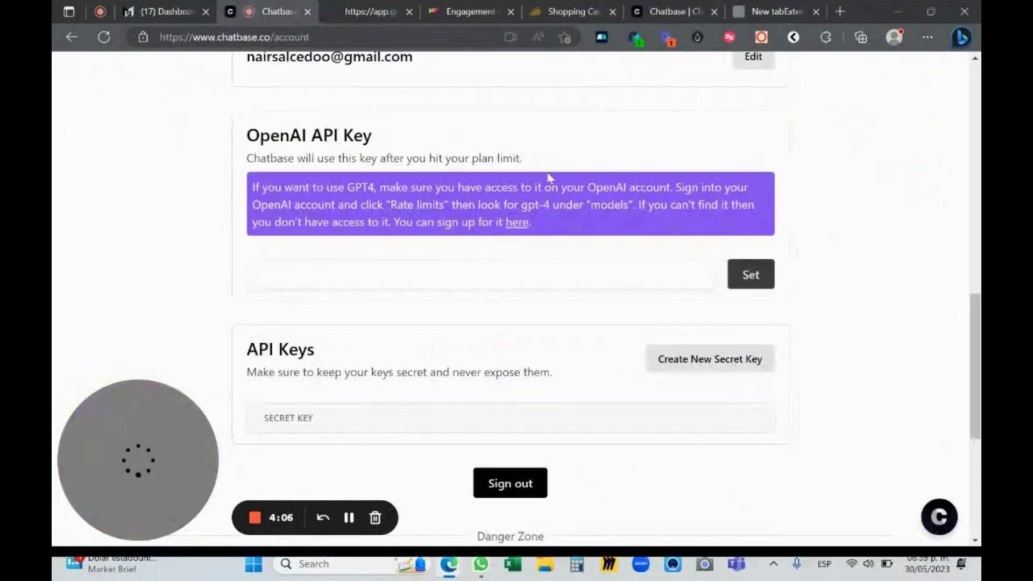
Go full screen and review the Account page's AppSumo_Tier2 plan, usage and API key sections
key("F11")
scroll(801, 185, "up", 3)
scroll(671, 226, "up", 4)
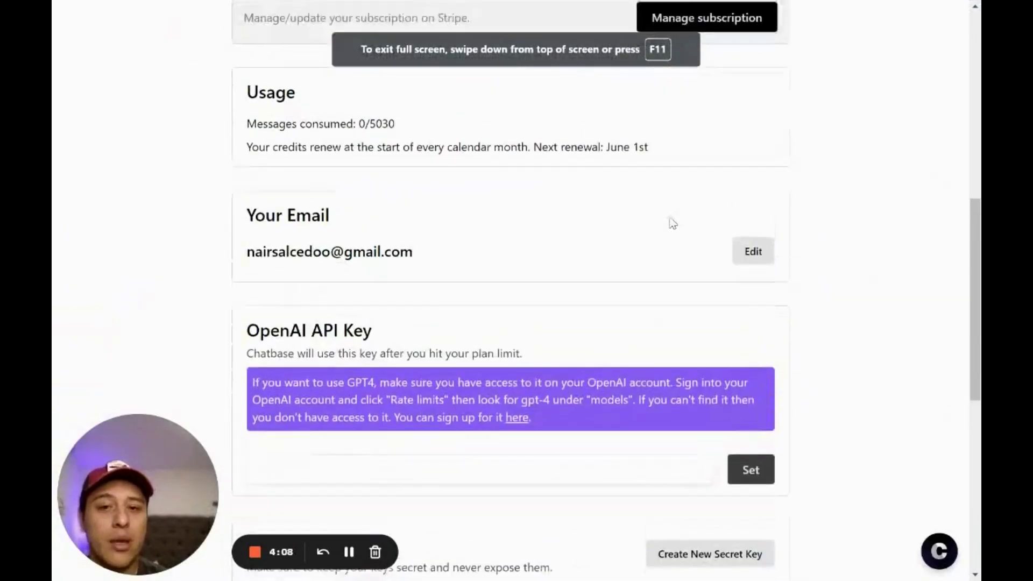
scroll(851, 240, "down", 3)
scroll(415, 317, "down", 3)
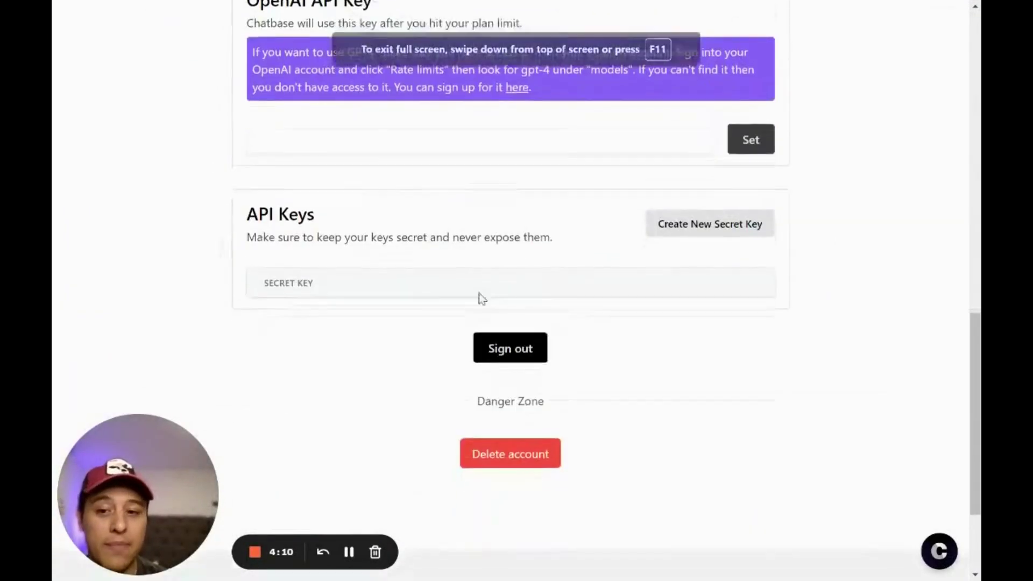
scroll(793, 236, "up", 5)
scroll(461, 235, "up", 10)
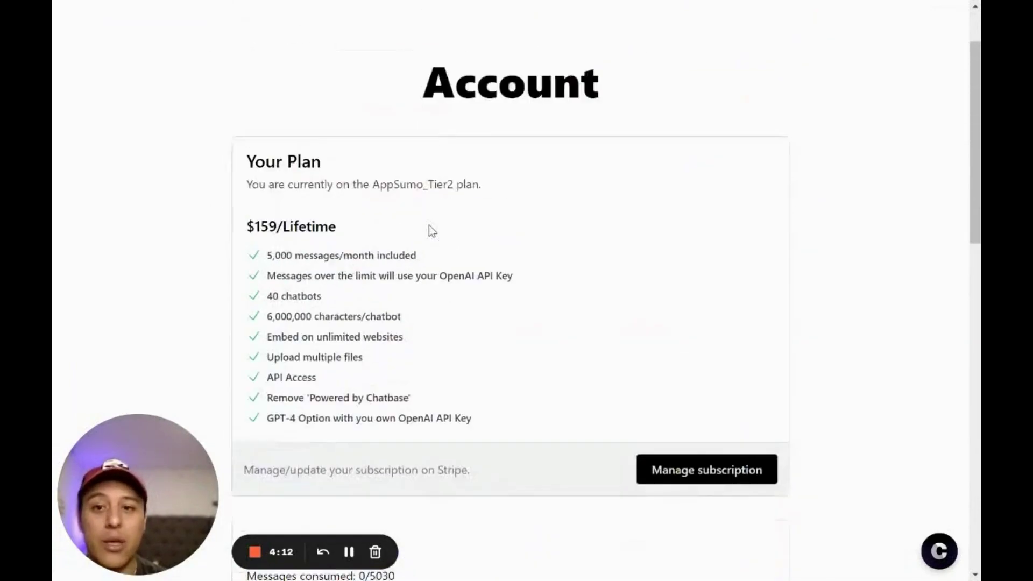
scroll(475, 223, "down", 8)
scroll(642, 232, "down", 2)
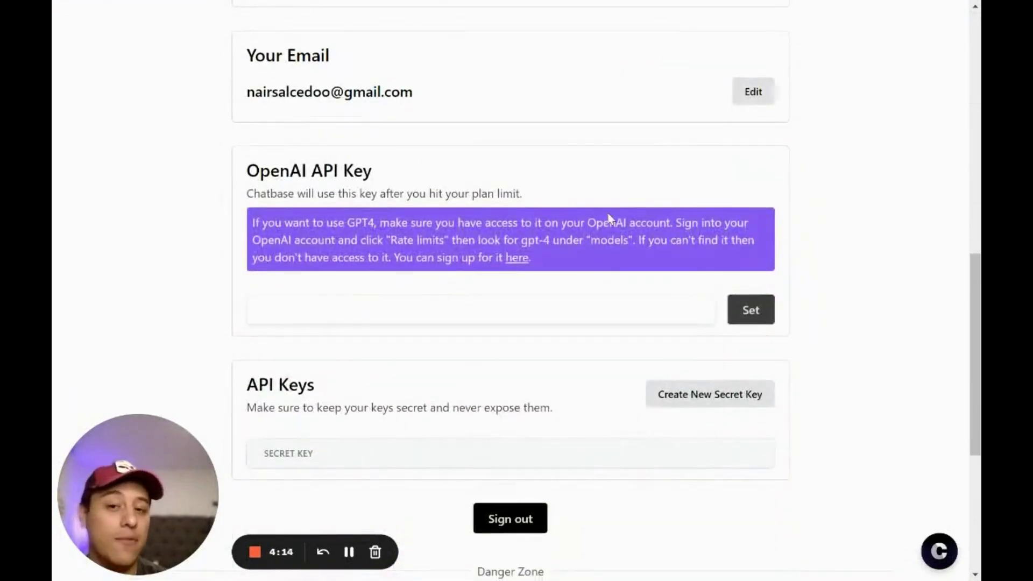
scroll(694, 247, "down", 4)
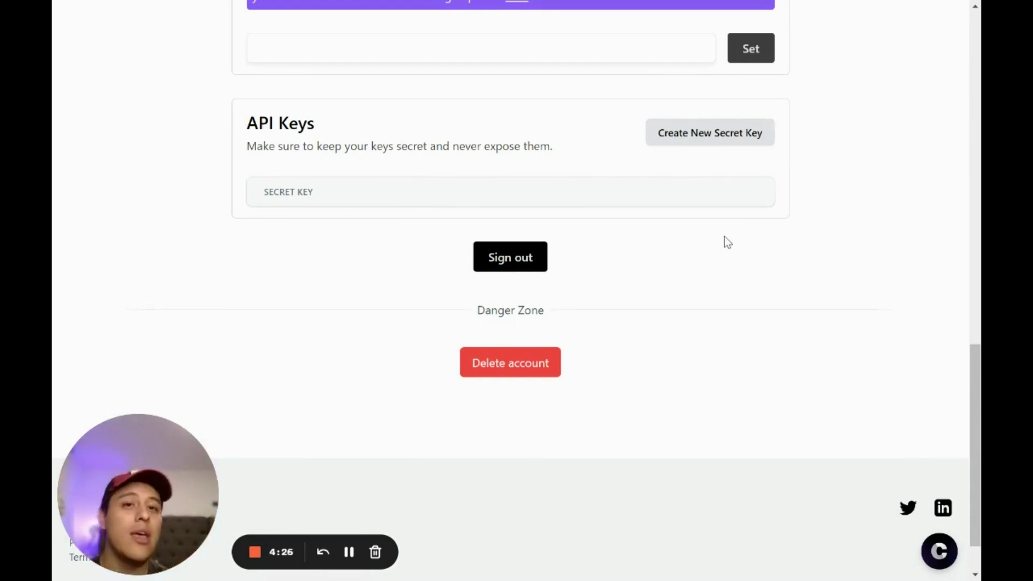
scroll(599, 295, "up", 9)
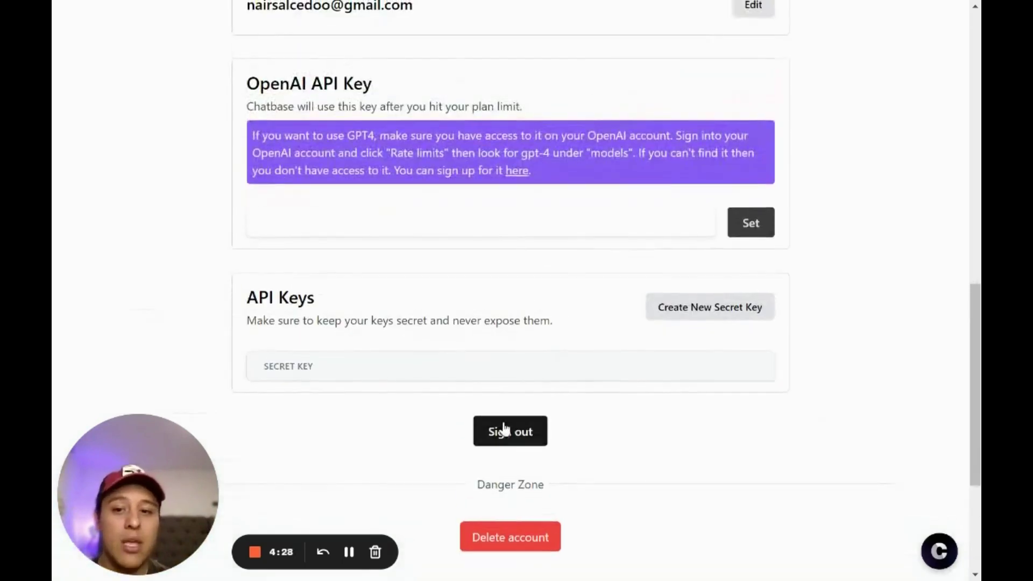
scroll(787, 323, "up", 8)
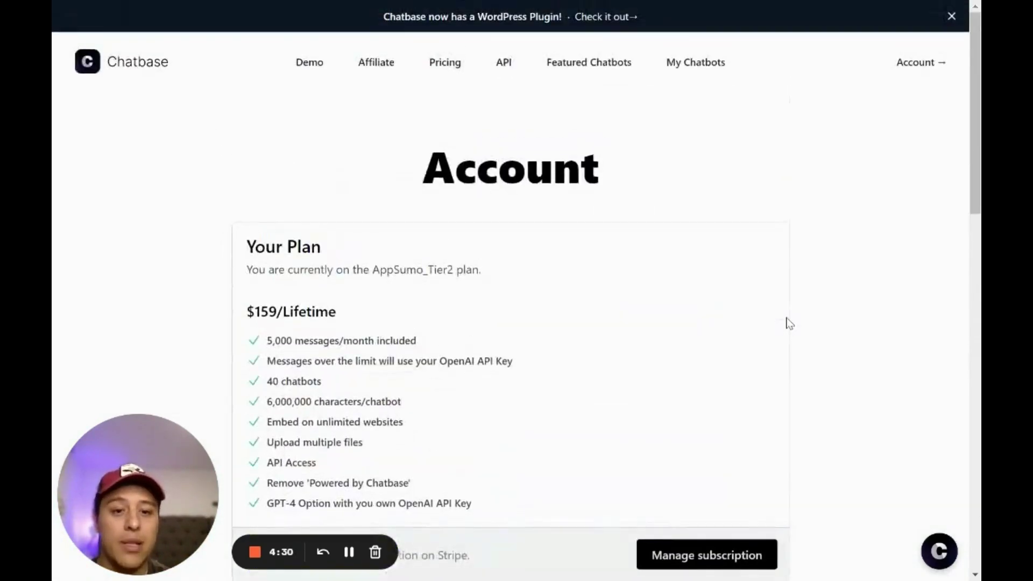
scroll(781, 327, "down", 3)
scroll(781, 327, "up", 3)
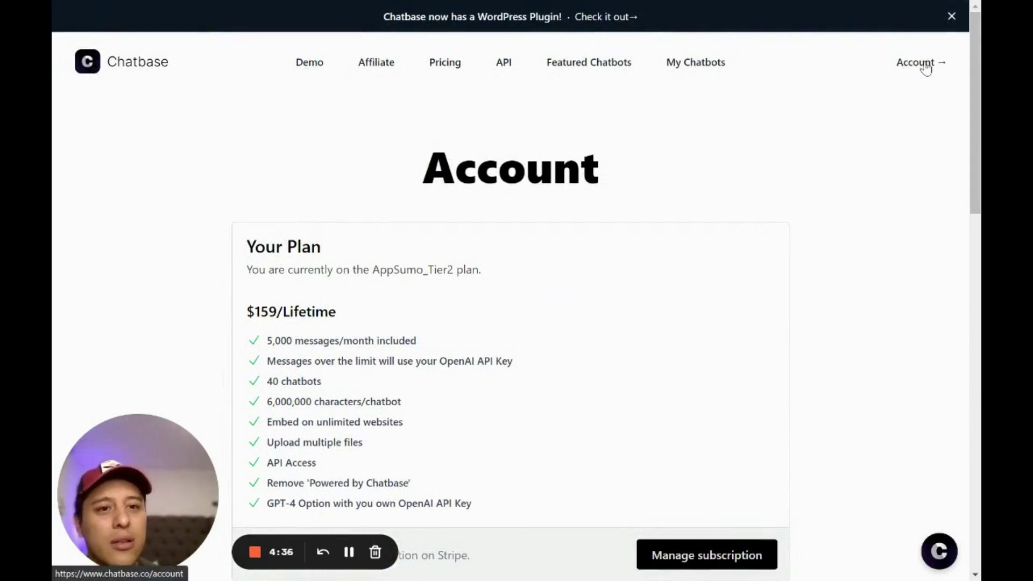
scroll(795, 196, "down", 3)
scroll(751, 267, "up", 3)
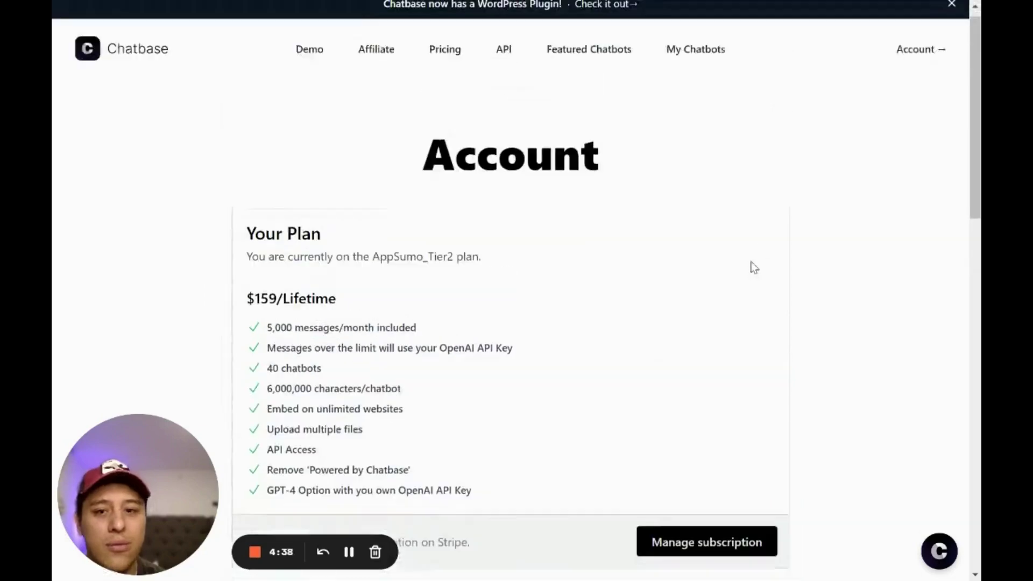
scroll(756, 275, "down", 6)
Open subscription management on Stripe, then return to Chatbase
scroll(755, 276, "down", 1)
left_click(724, 207)
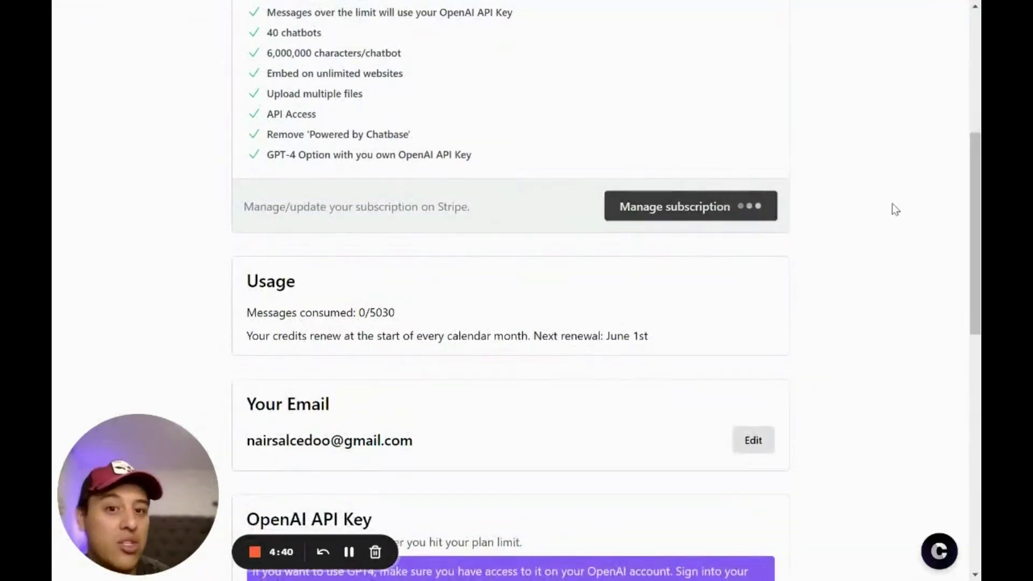
scroll(874, 206, "up", 5)
scroll(869, 188, "up", 1)
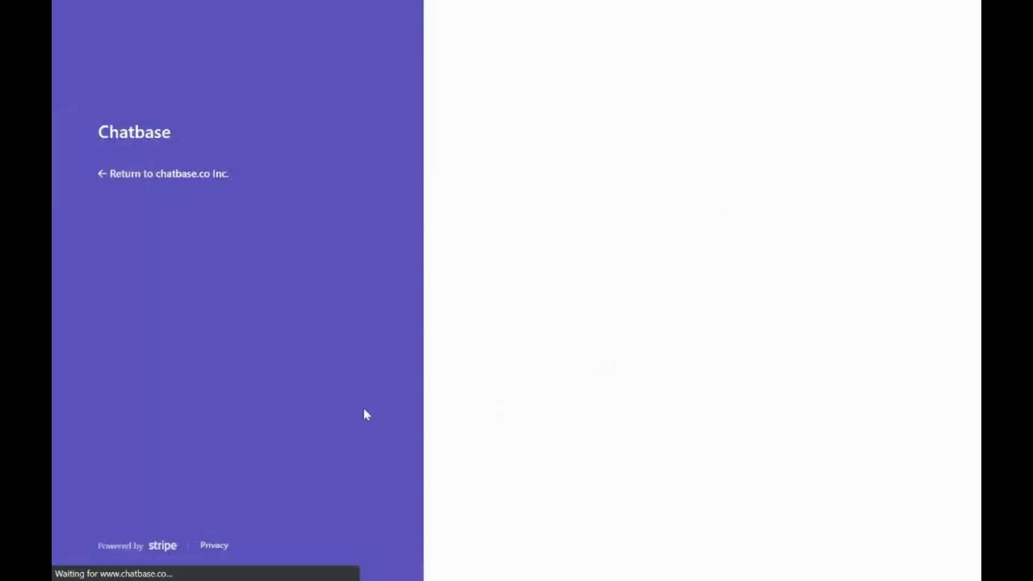
left_click(101, 180)
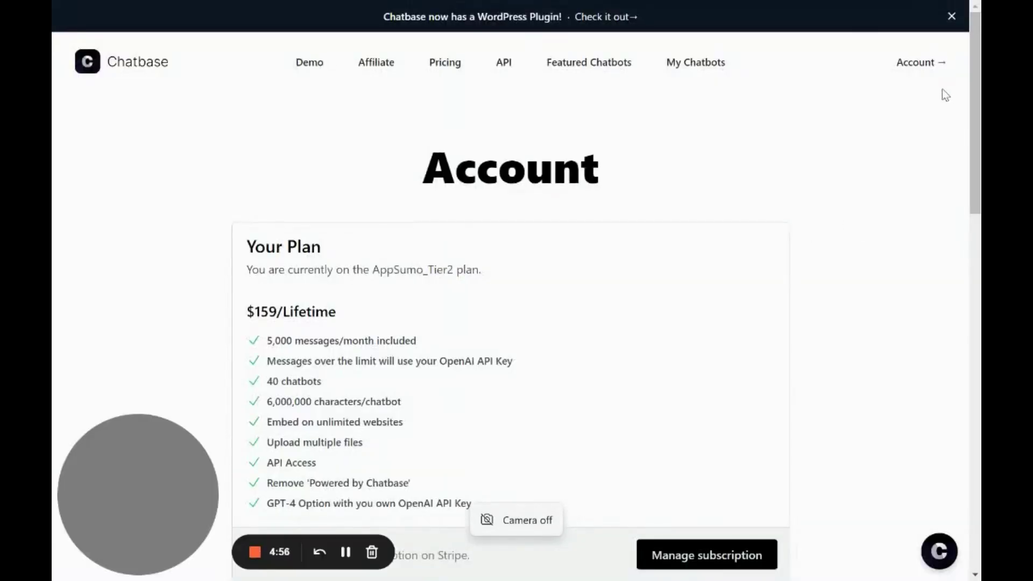
Go to the Chatbase home page and reopen the account page
left_click(143, 64)
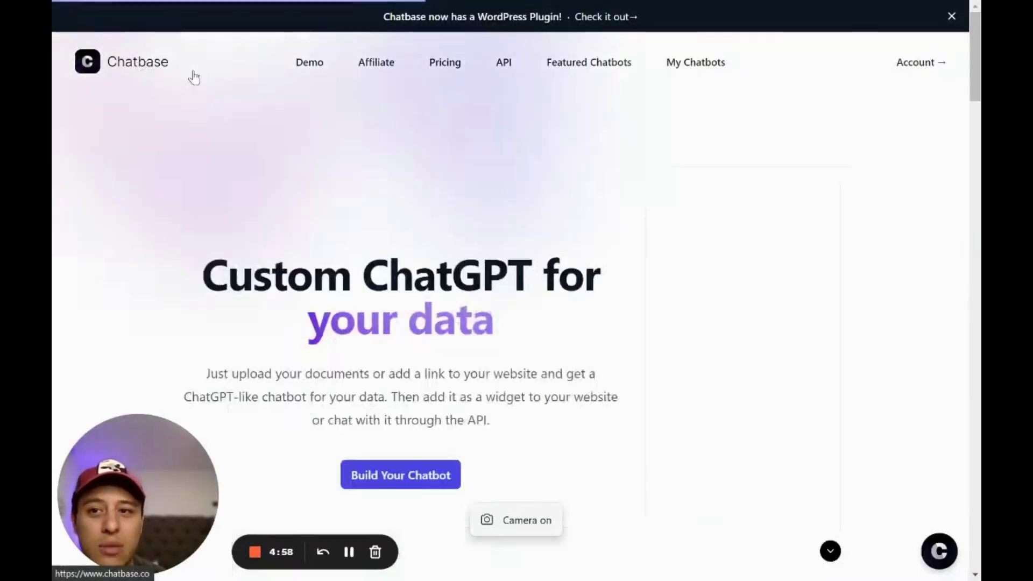
scroll(882, 81, "down", 2)
scroll(855, 110, "up", 2)
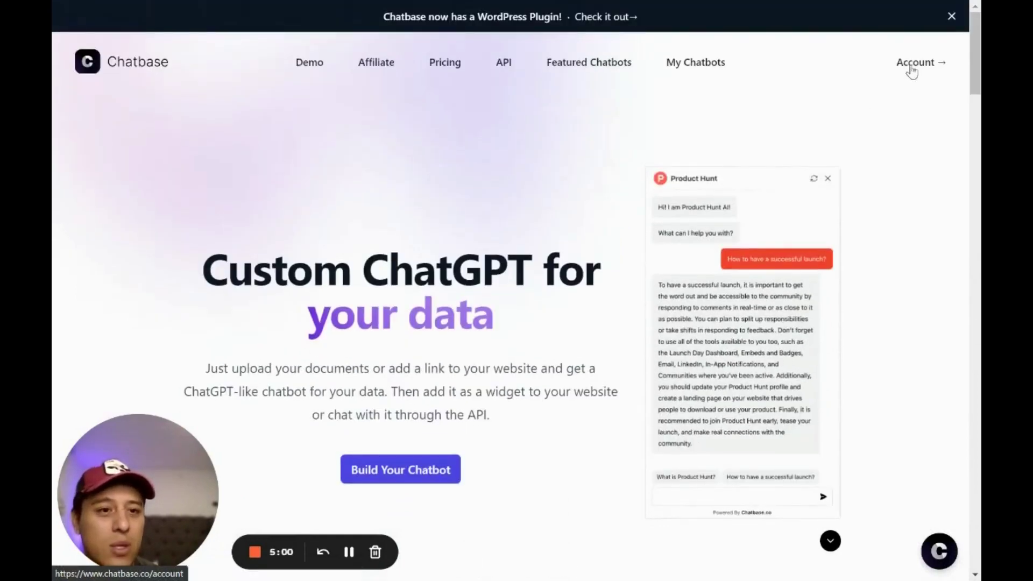
left_click(914, 63)
scroll(657, 214, "down", 3)
scroll(657, 214, "down", 12)
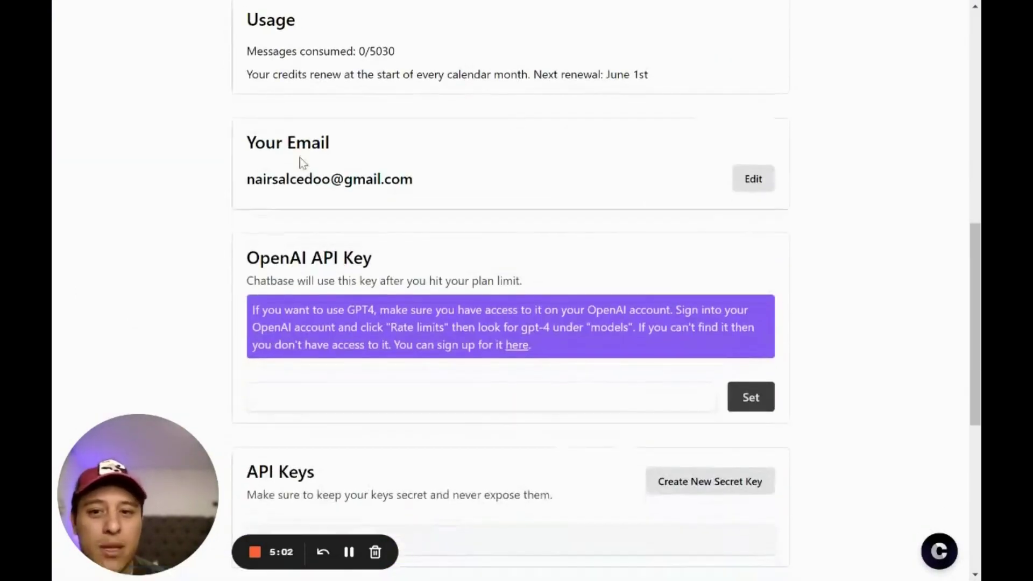
scroll(591, 295, "down", 1)
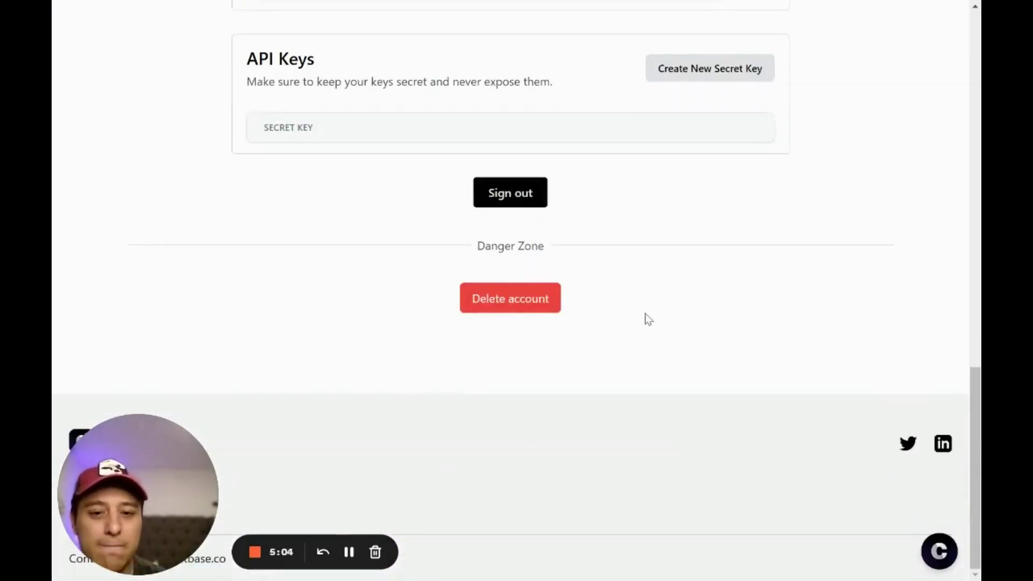
scroll(845, 424, "up", 15)
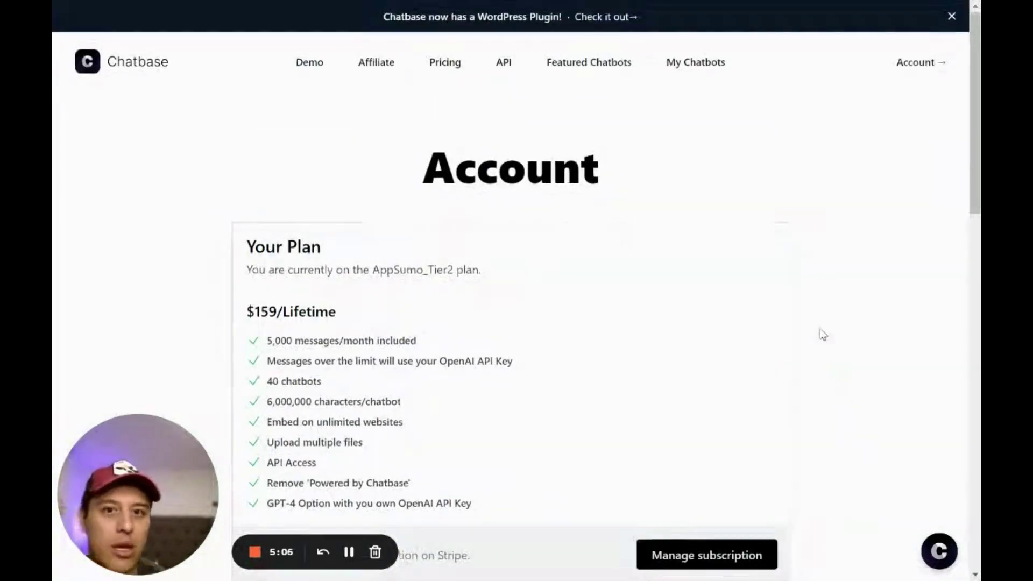
Trim the address back to the Chatbase home page and open My Chatbots
key("F11")
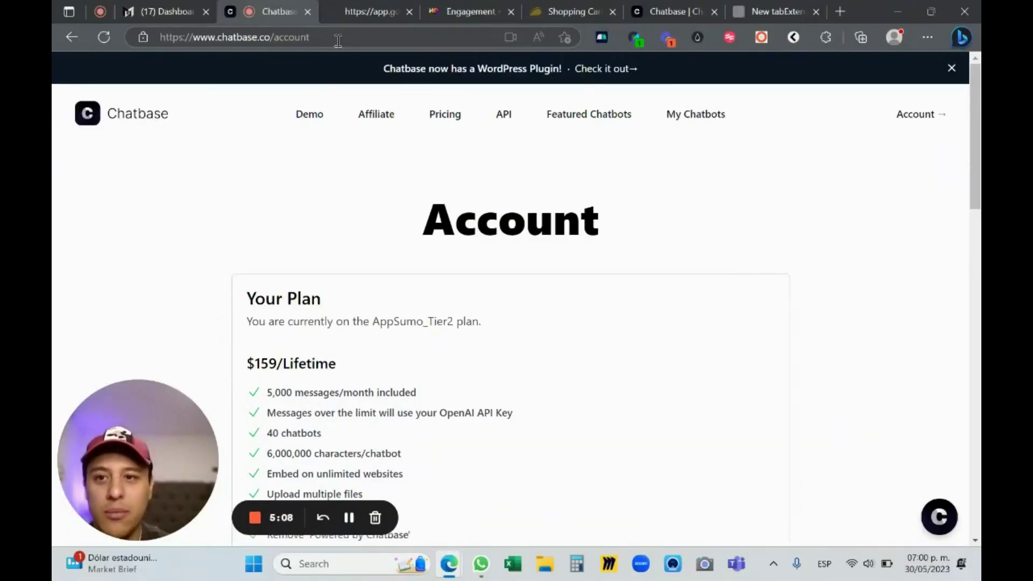
left_click(338, 38)
double_click(343, 37)
key("BackSpace")
key("Return")
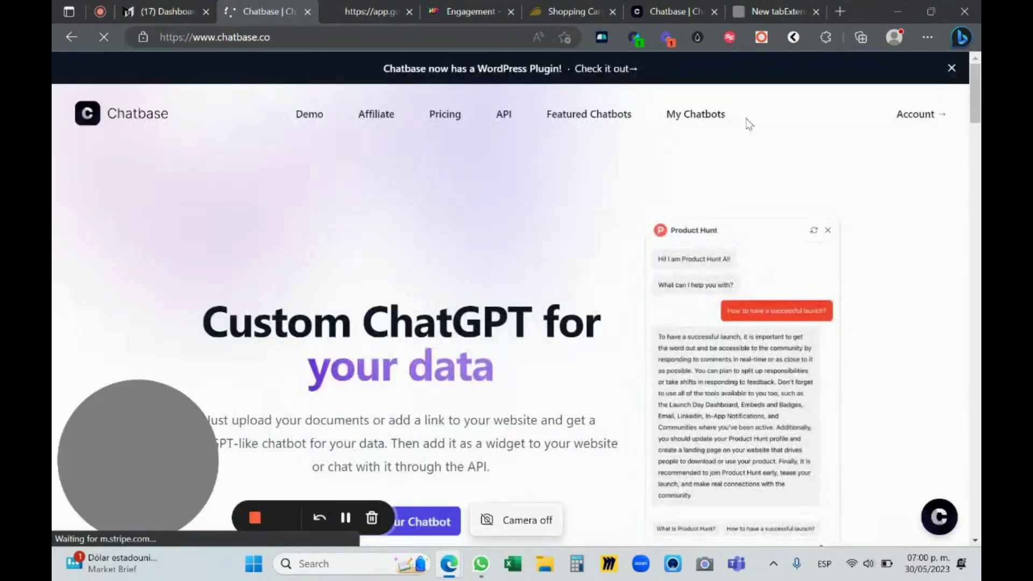
left_click(719, 120)
Start a new chatbot to reach its Data Sources page
key("F11")
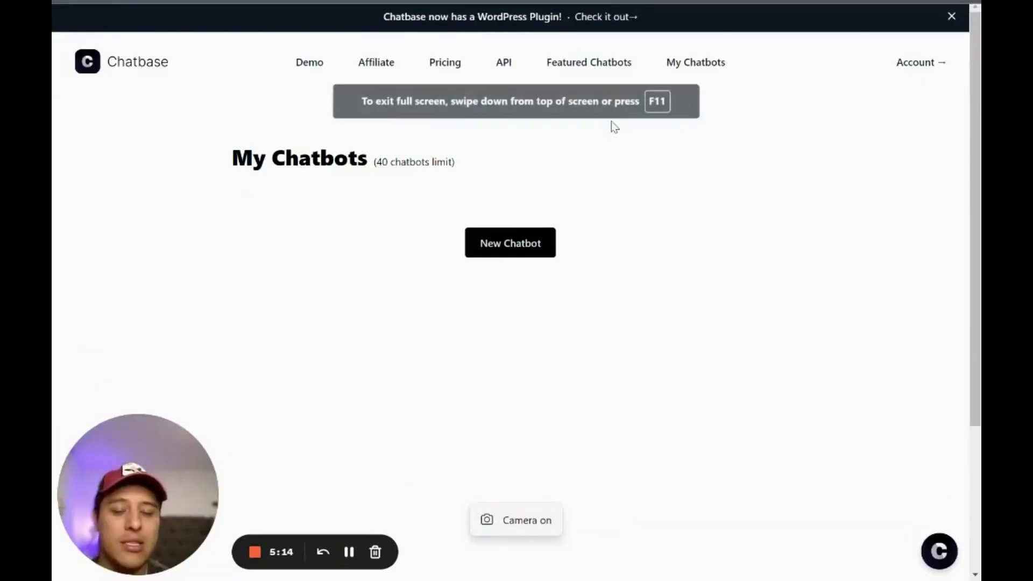
left_click(489, 240)
scroll(530, 236, "down", 3)
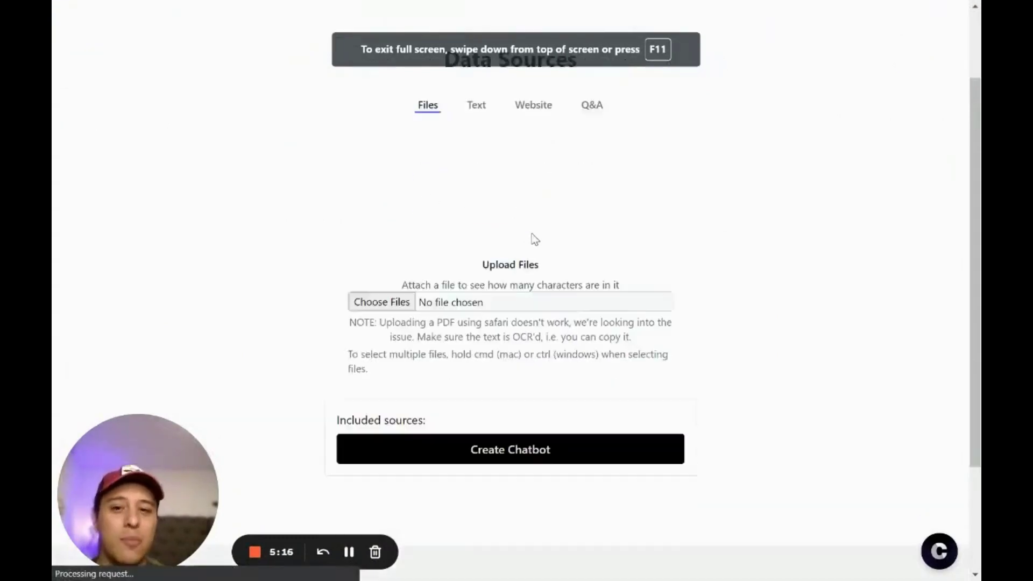
scroll(626, 242, "up", 3)
scroll(569, 275, "down", 3)
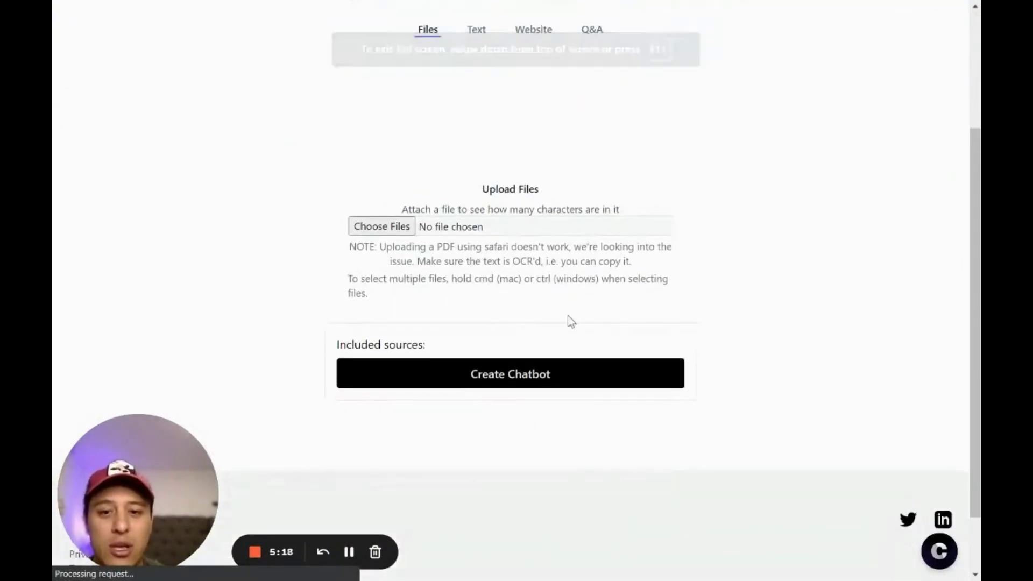
key("F11")
Load gohighlevelwizard.com in a new browser tab
left_click(395, 10)
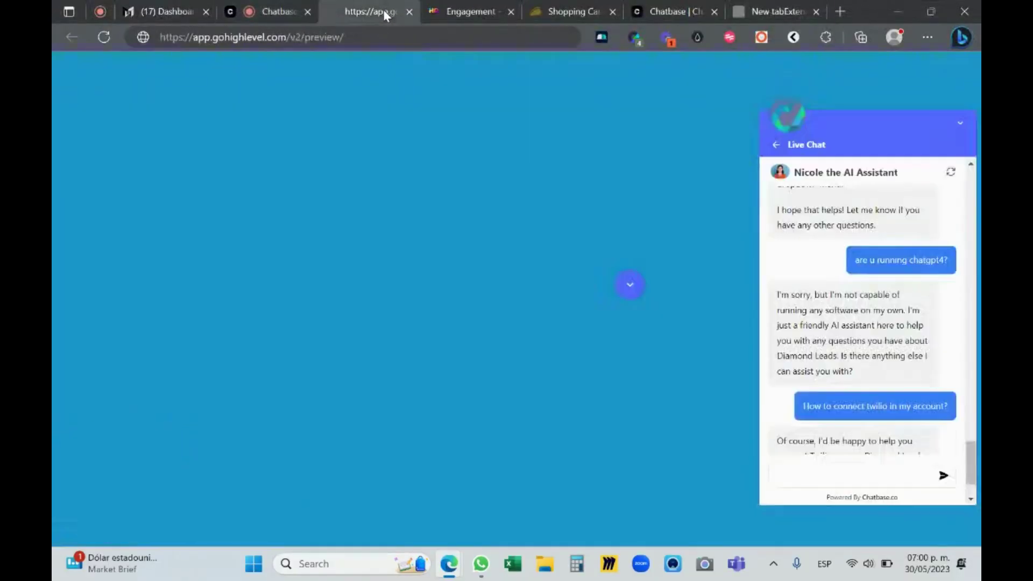
left_click(364, 33)
left_click(841, 9)
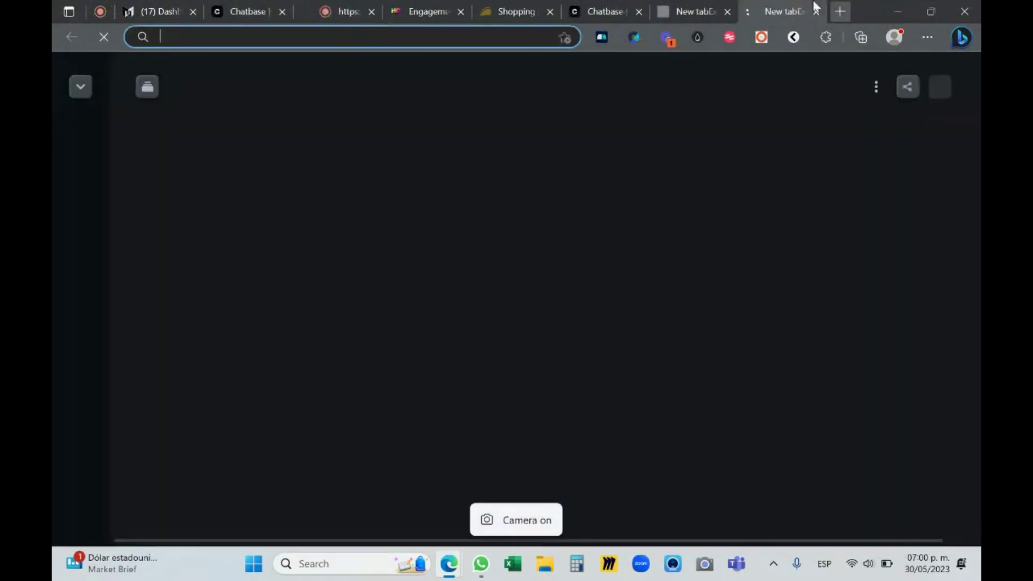
left_click(324, 37)
type("gohighlevelwizard.com")
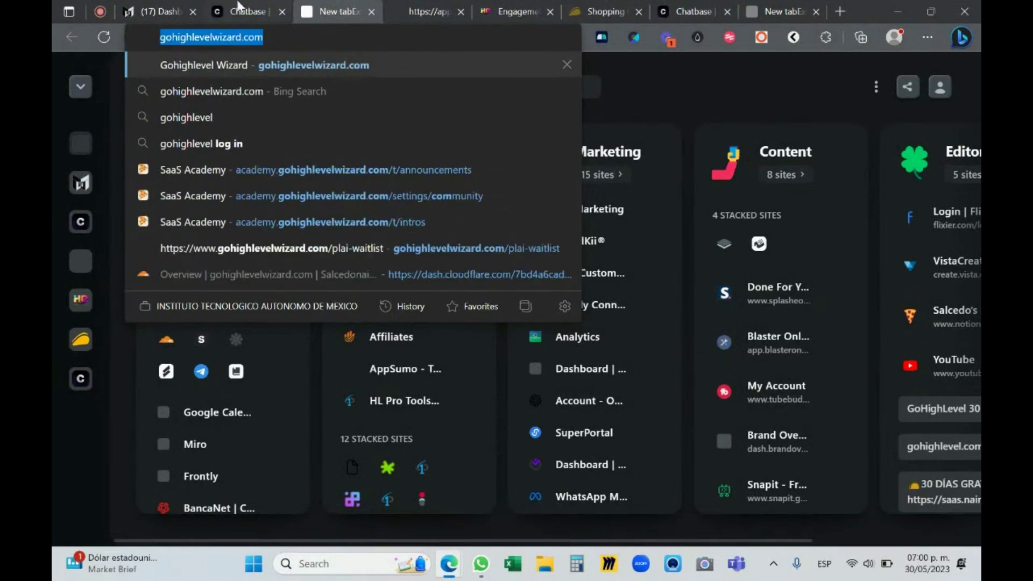
left_click(248, 11)
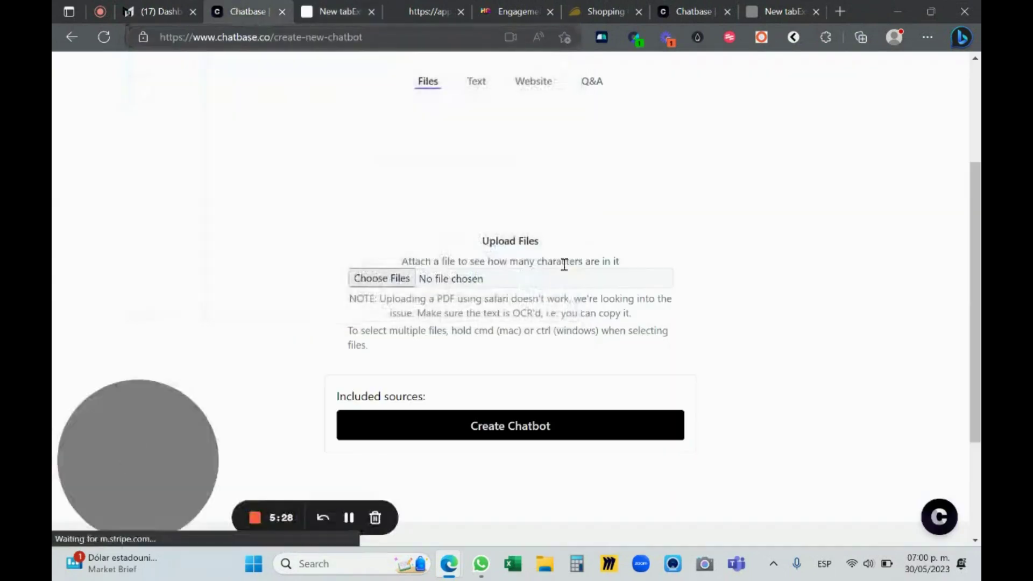
key("ctrl+Tab")
key("Return")
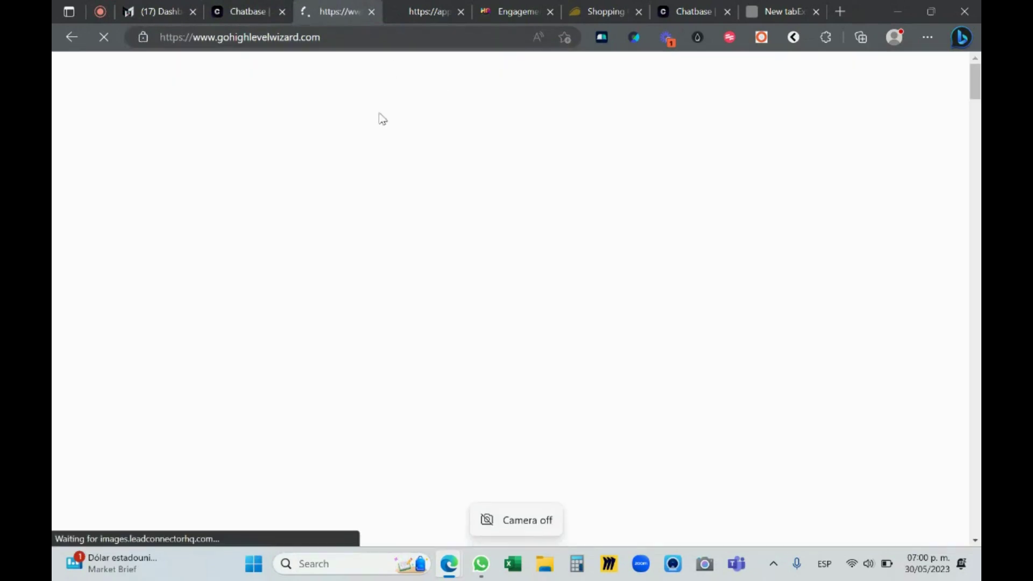
Close the site's discount signup popup and go back to the Chatbase setup tab
scroll(665, 192, "down", 2)
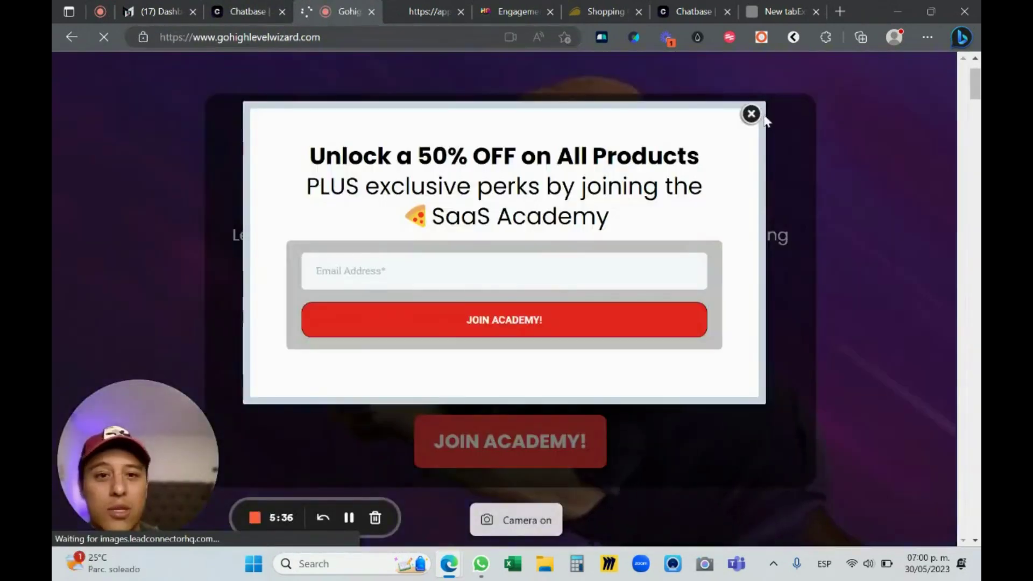
left_click(757, 111)
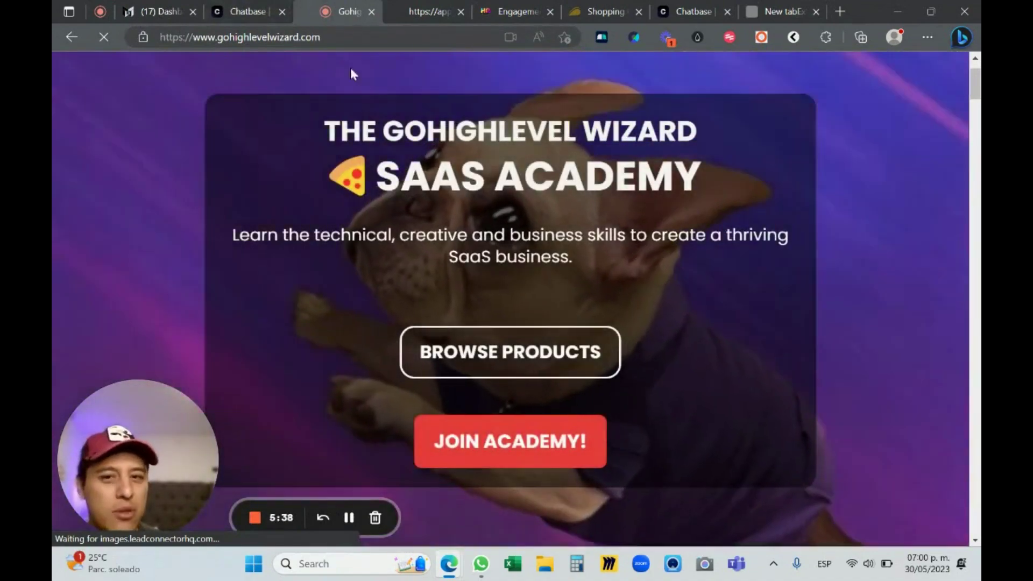
left_click(256, 7)
scroll(468, 380, "down", 2)
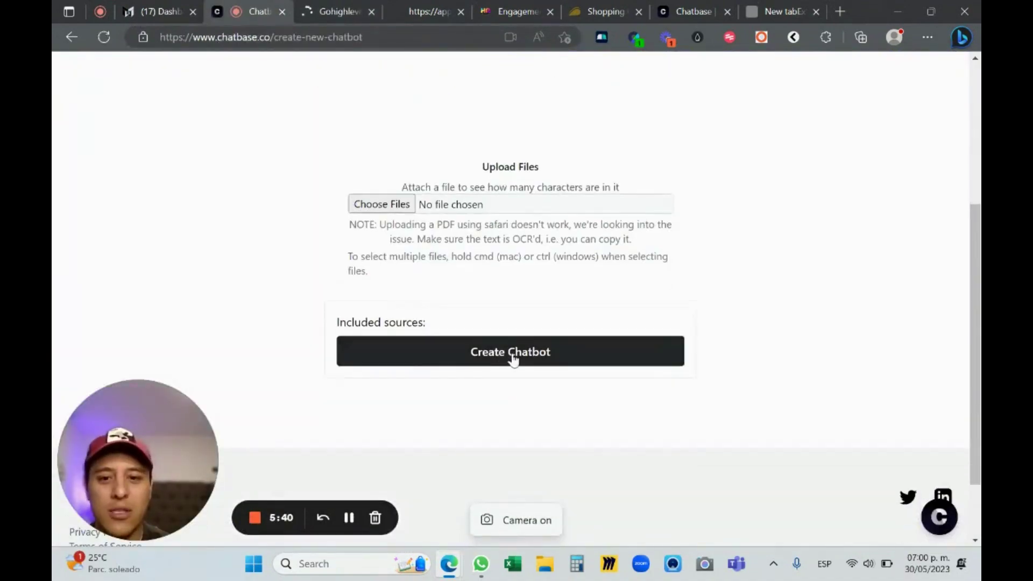
Look through the Q&A and Text data source options
scroll(520, 290, "up", 4)
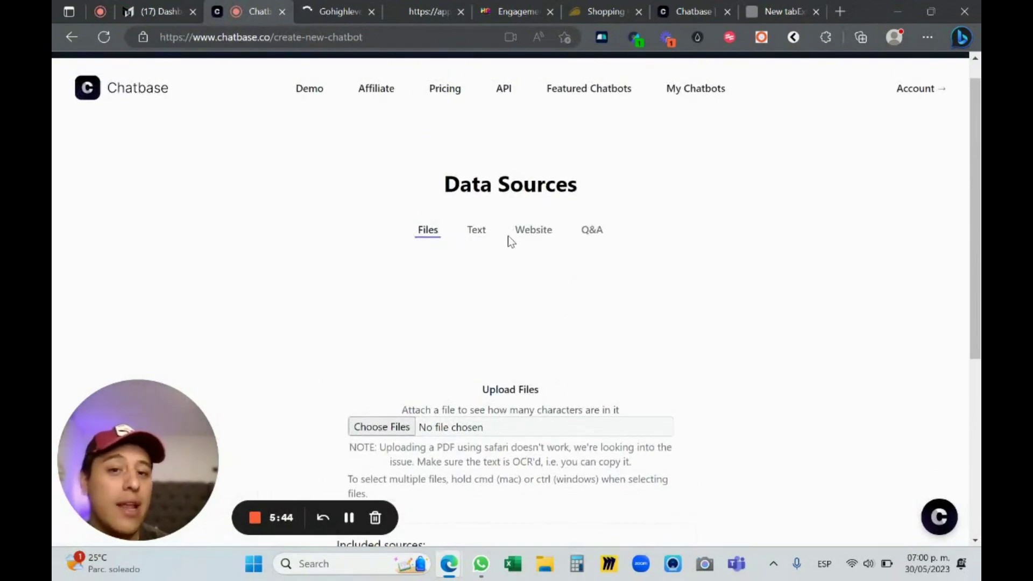
left_click(592, 230)
scroll(655, 284, "down", 3)
scroll(634, 265, "up", 1)
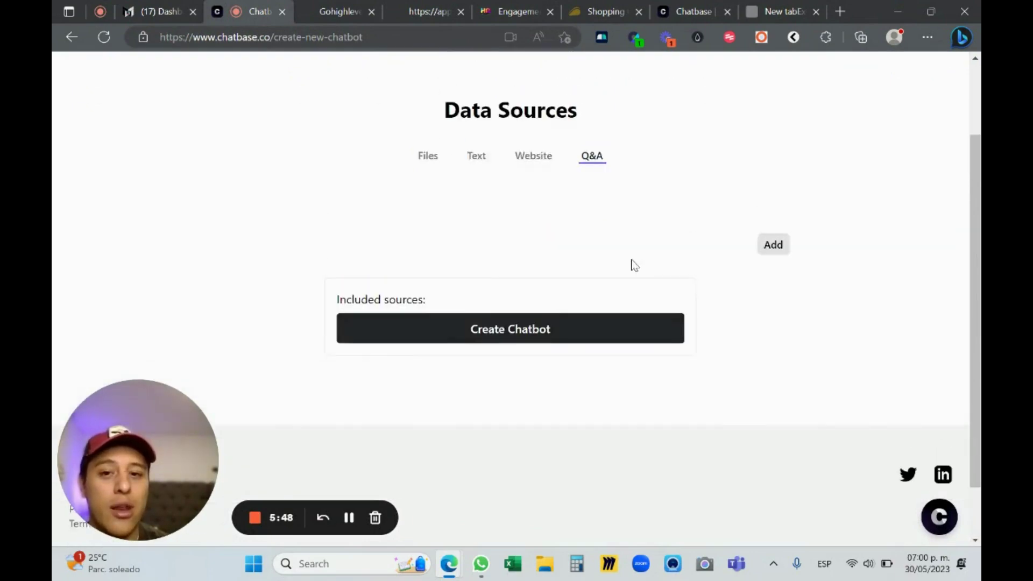
scroll(637, 260, "up", 1)
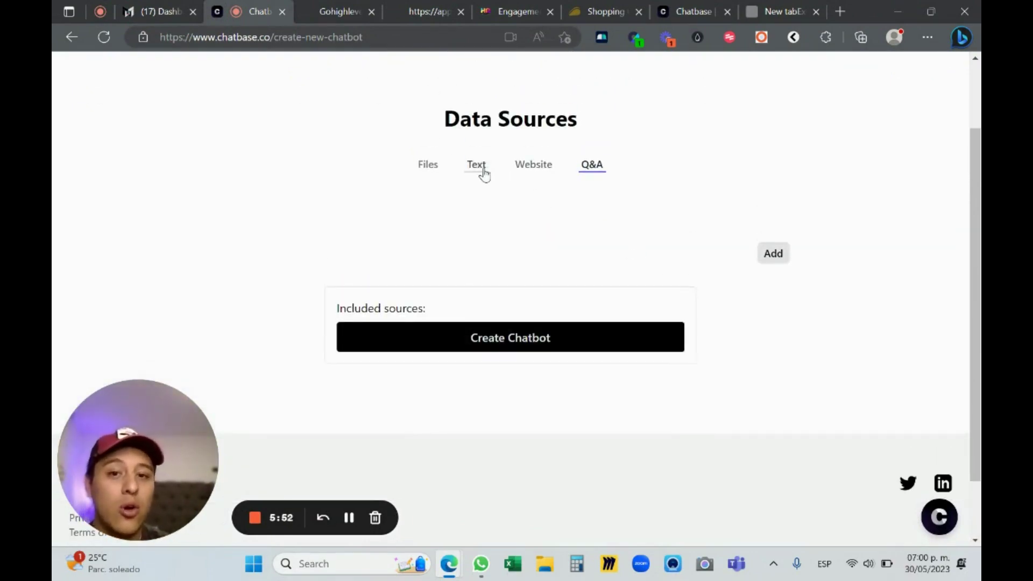
left_click(487, 174)
scroll(537, 228, "down", 3)
scroll(549, 198, "up", 5)
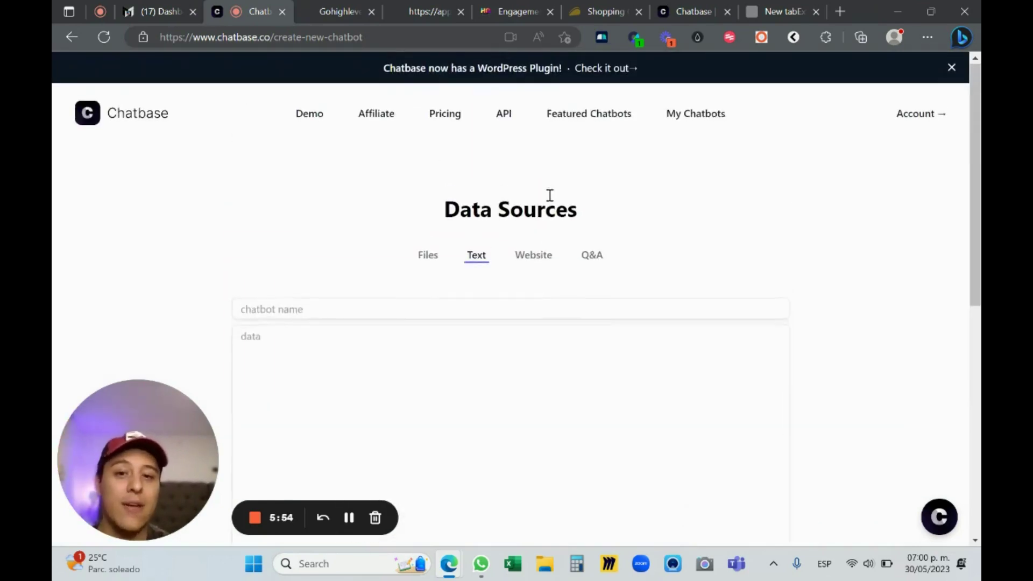
Switch from Files to the Website data source
left_click(428, 255)
scroll(636, 252, "down", 1)
scroll(637, 254, "down", 1)
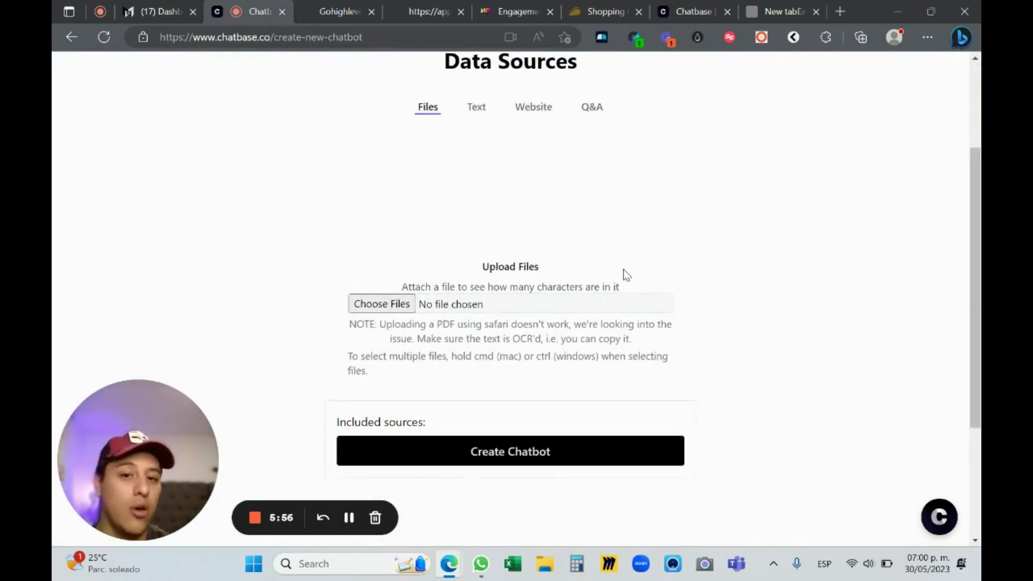
left_click(544, 114)
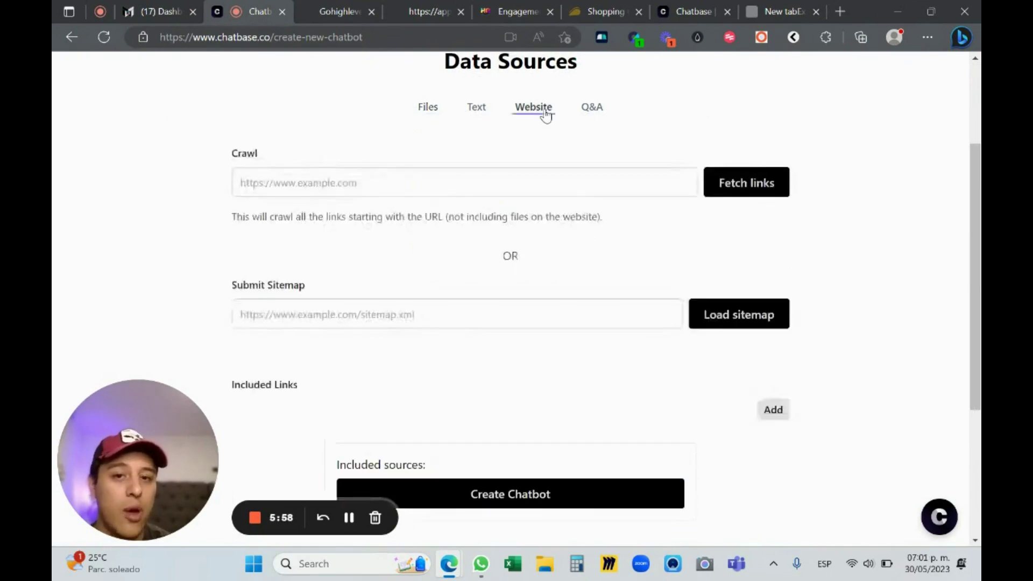
left_click(496, 183)
type("G")
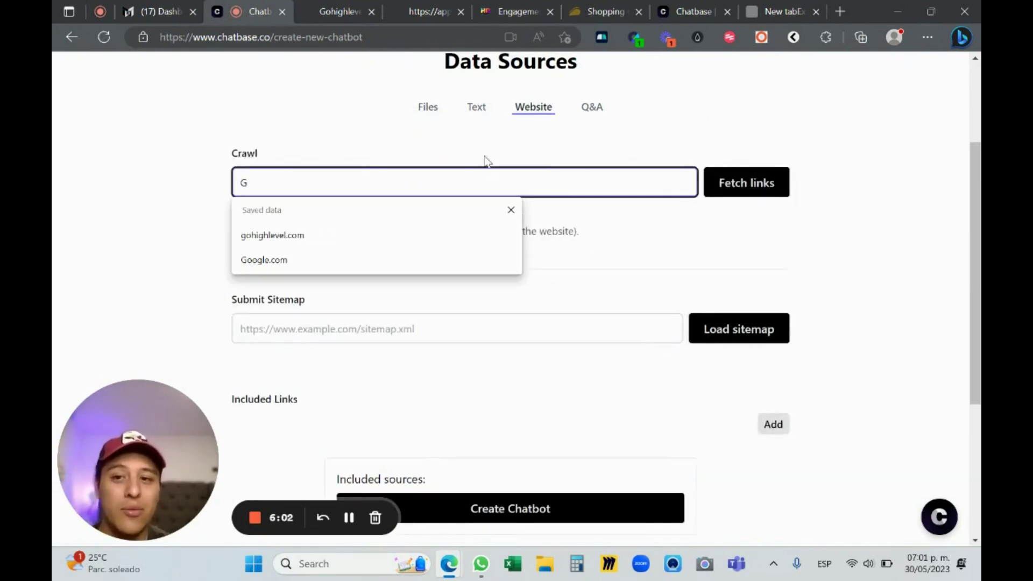
key("BackSpace")
type("gohighlevelwizard.com")
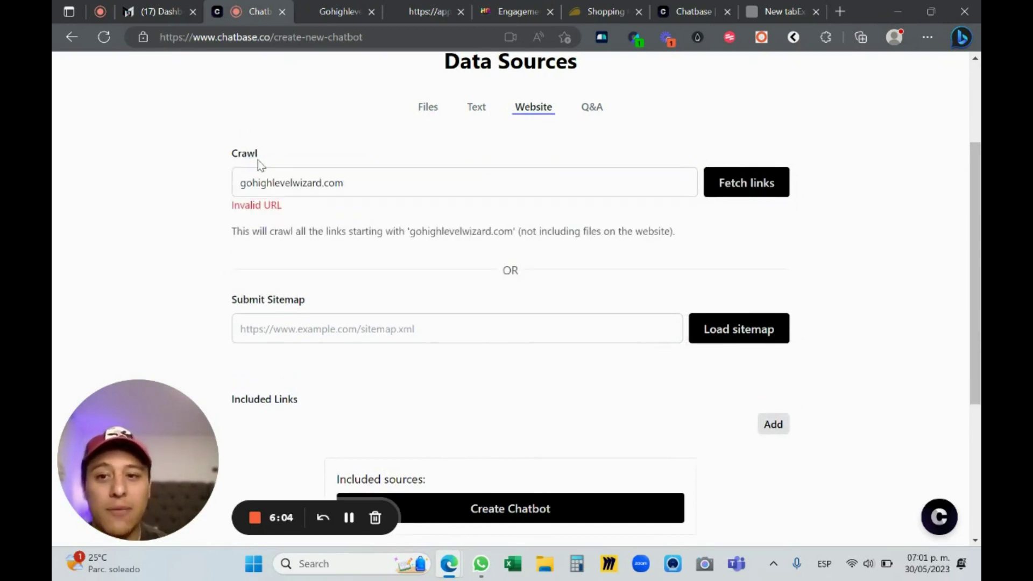
left_click(243, 193)
type("https://ww")
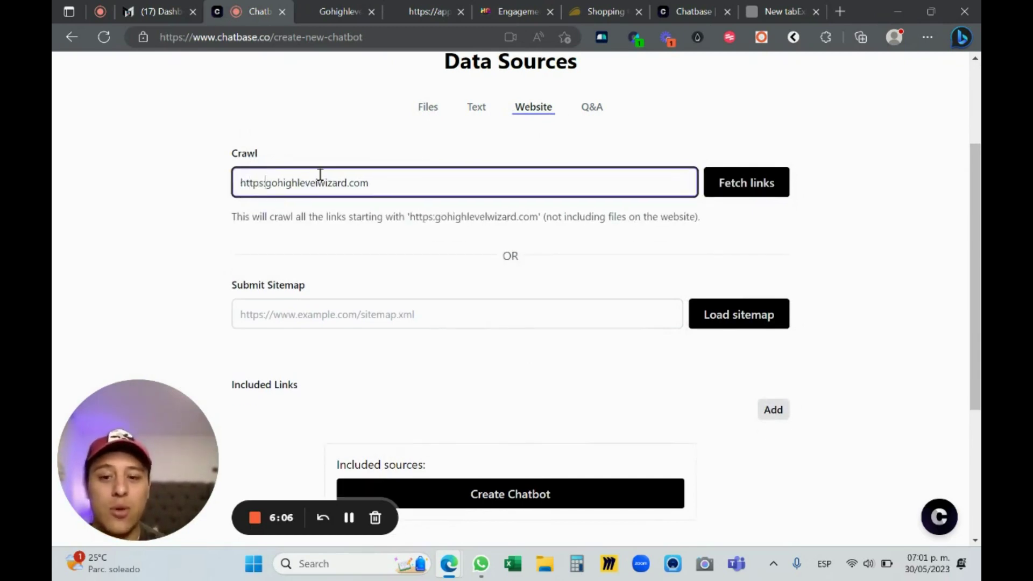
type("w.")
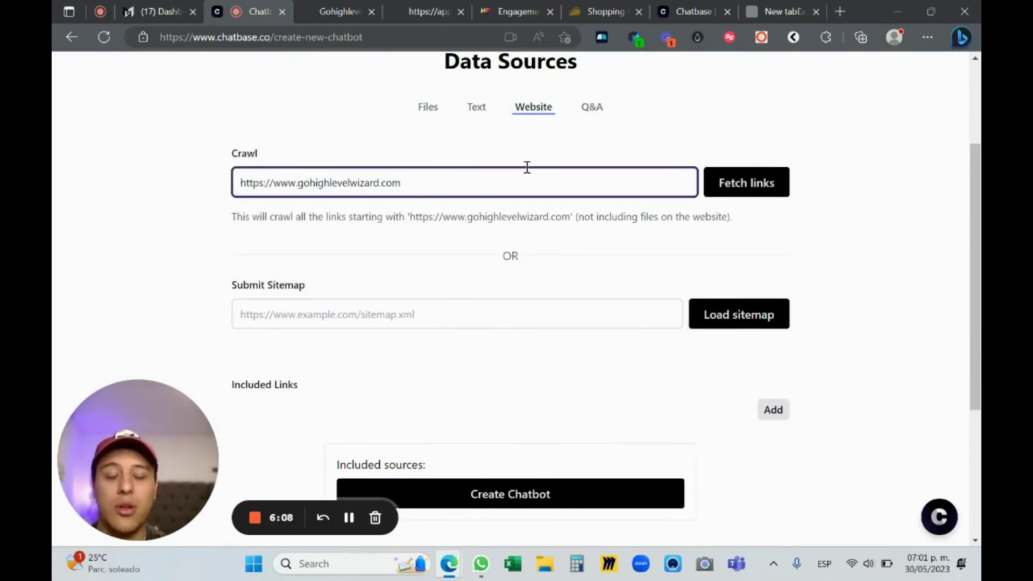
left_click(631, 162)
Fetch links from the site, then switch to the GoHighLevel Wizard tab
left_click(717, 184)
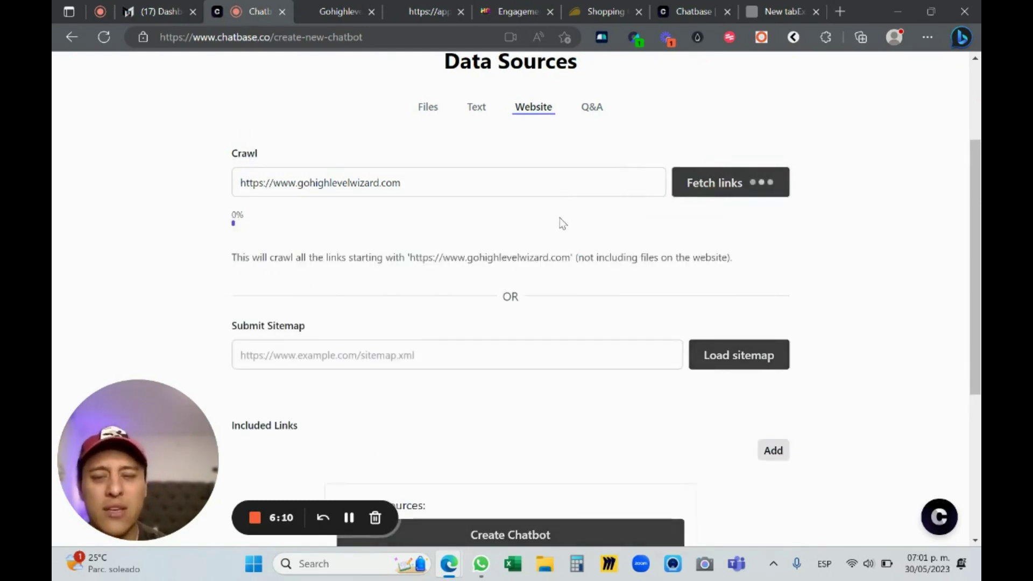
scroll(468, 260, "down", 3)
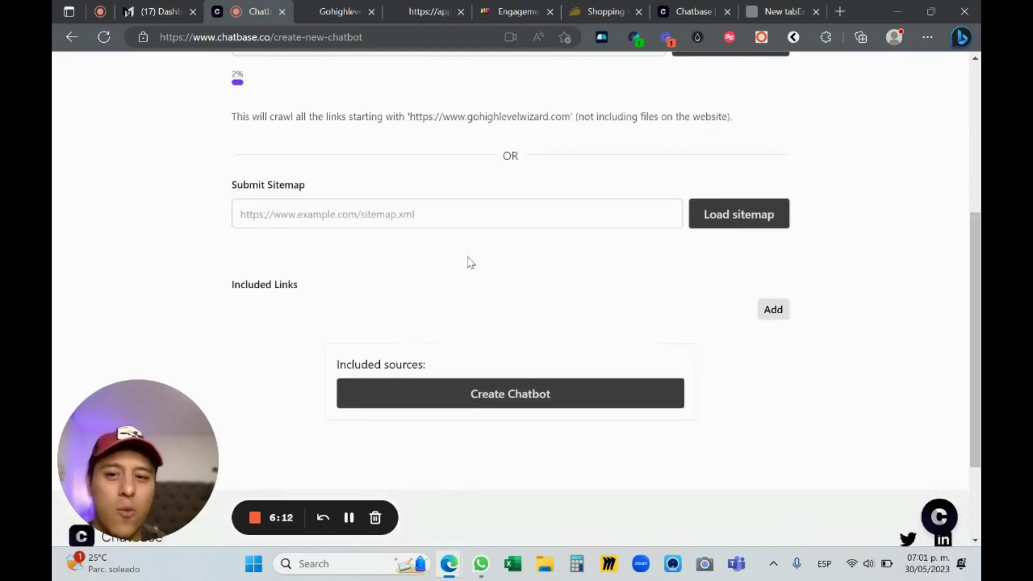
scroll(415, 228, "up", 1)
left_click(350, 10)
Search 'gohighlevel docs' and open the 'HighLevel API : HighLevel Support Portal' result
left_click(337, 35)
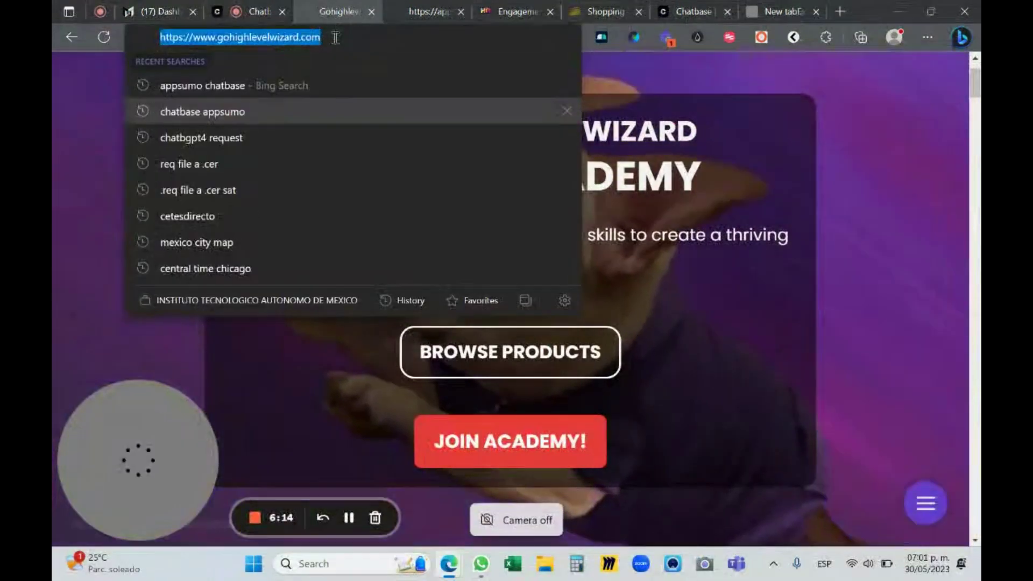
type("gohighlevel docs")
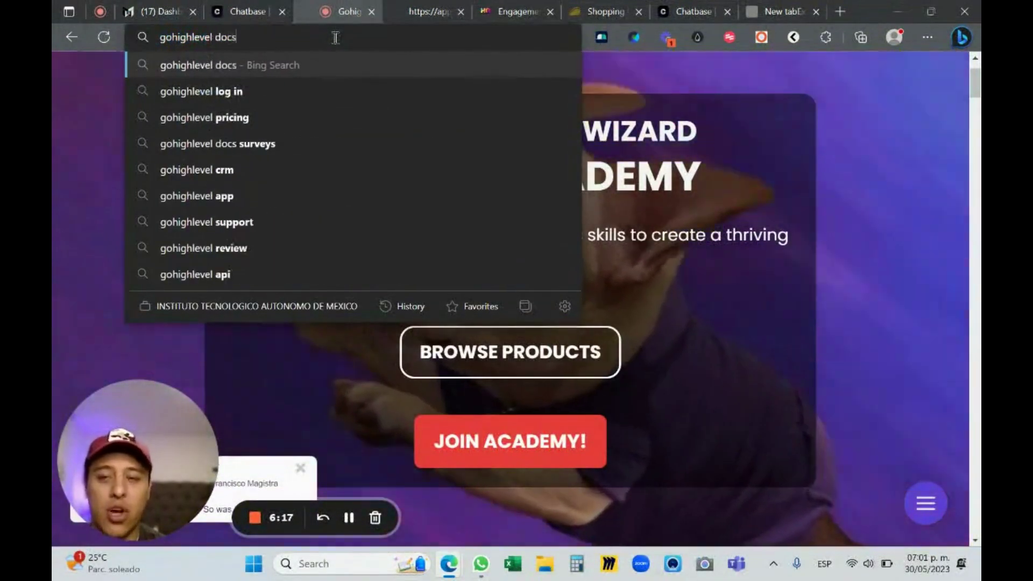
key("Return")
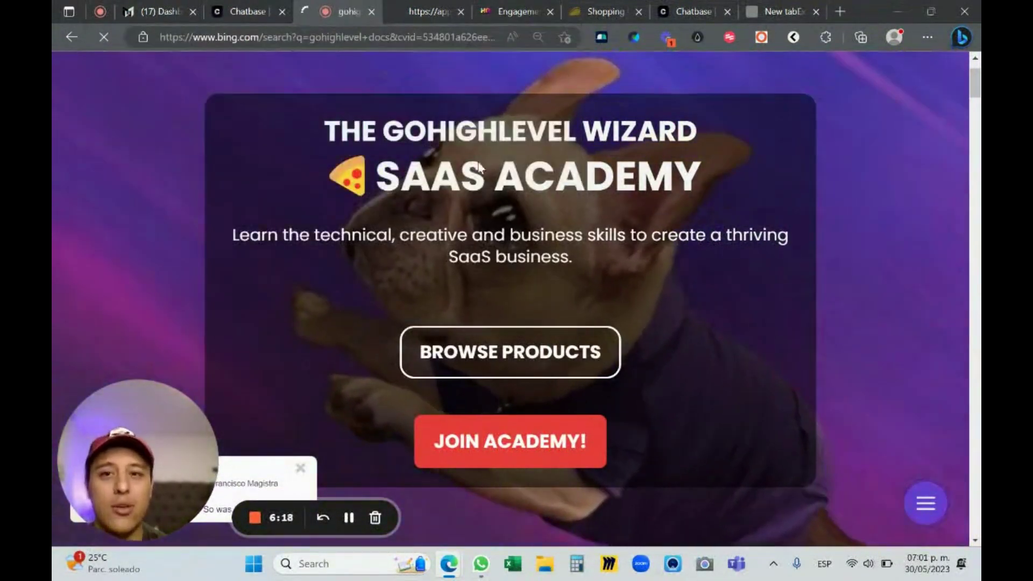
scroll(280, 216, "down", 4)
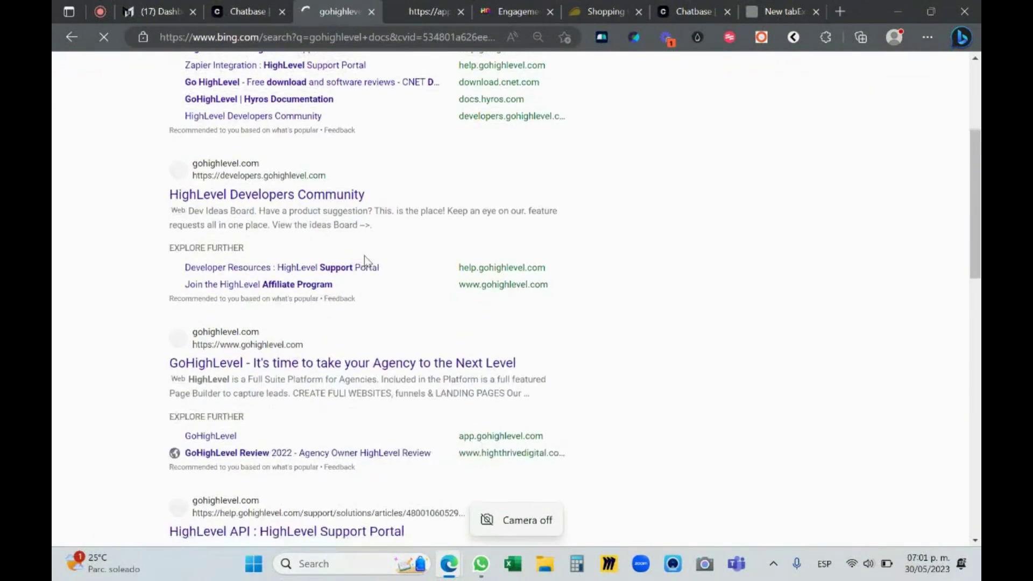
scroll(291, 198, "down", 5)
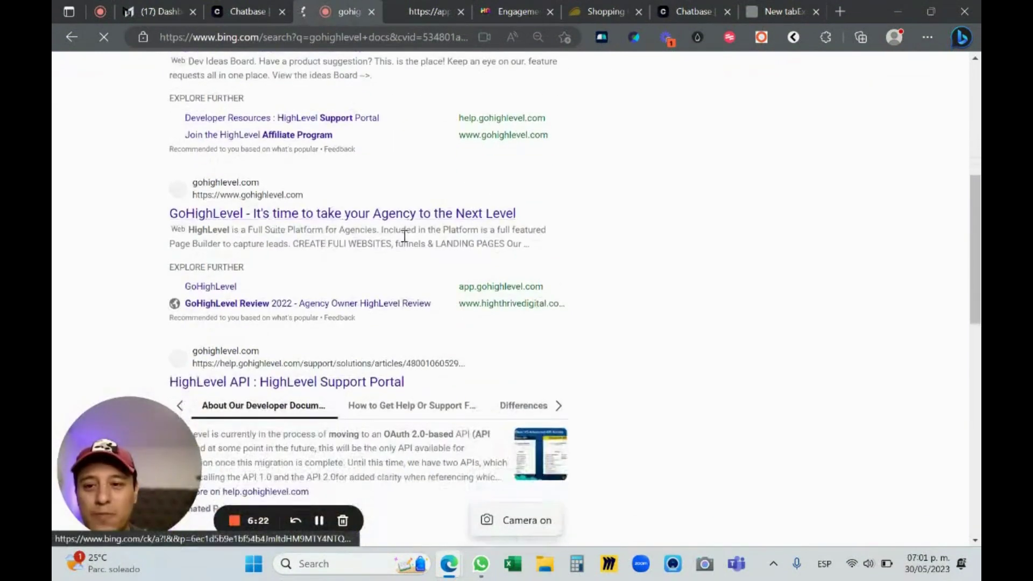
left_click(305, 280)
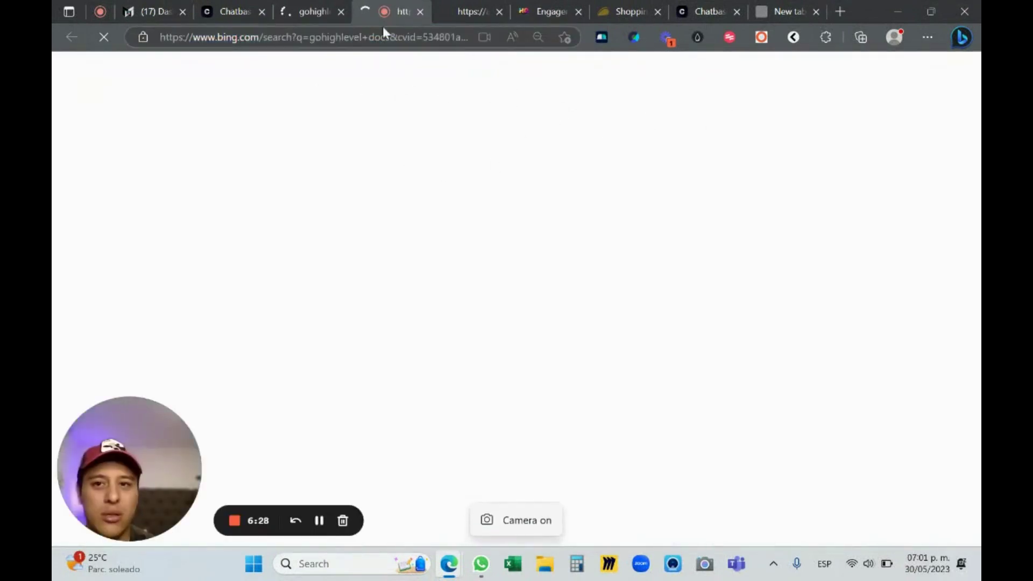
Back in Chatbase, paste the HighLevel API article address into the Crawl field
left_click(673, 106)
left_click(242, 10)
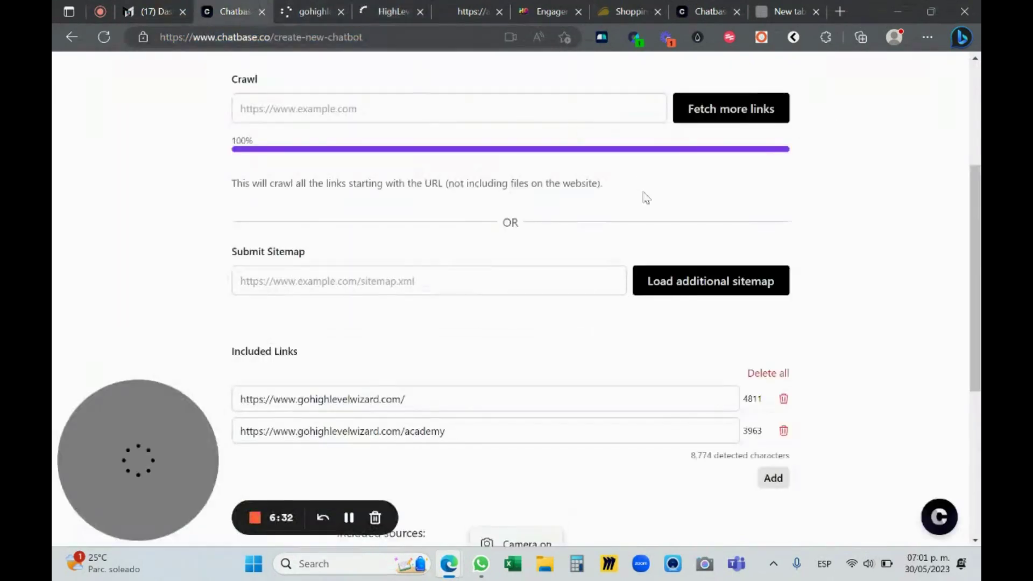
scroll(451, 267, "down", 1)
scroll(453, 215, "up", 3)
left_click(459, 183)
key("ctrl+v")
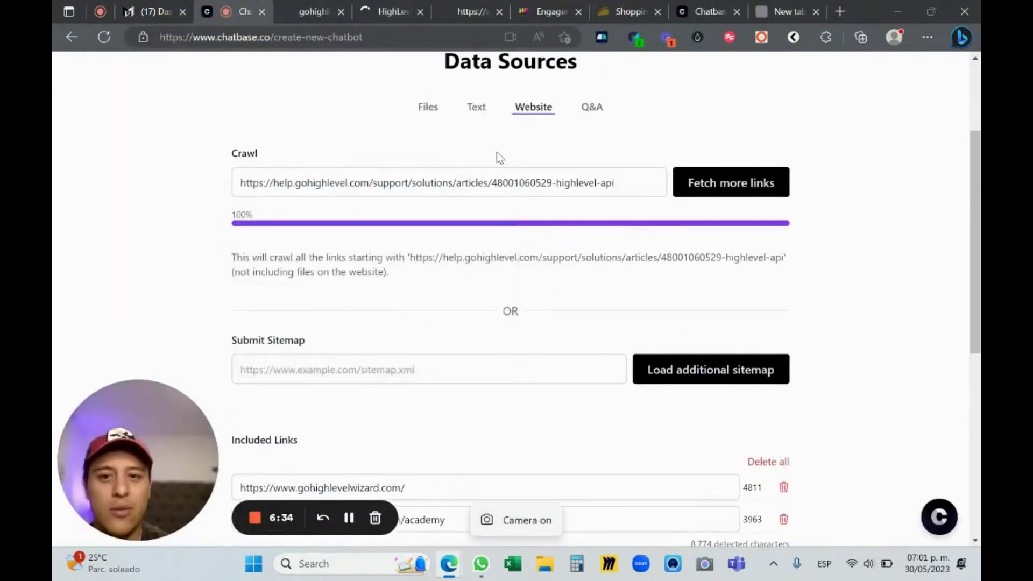
scroll(495, 156, "down", 3)
scroll(480, 221, "up", 3)
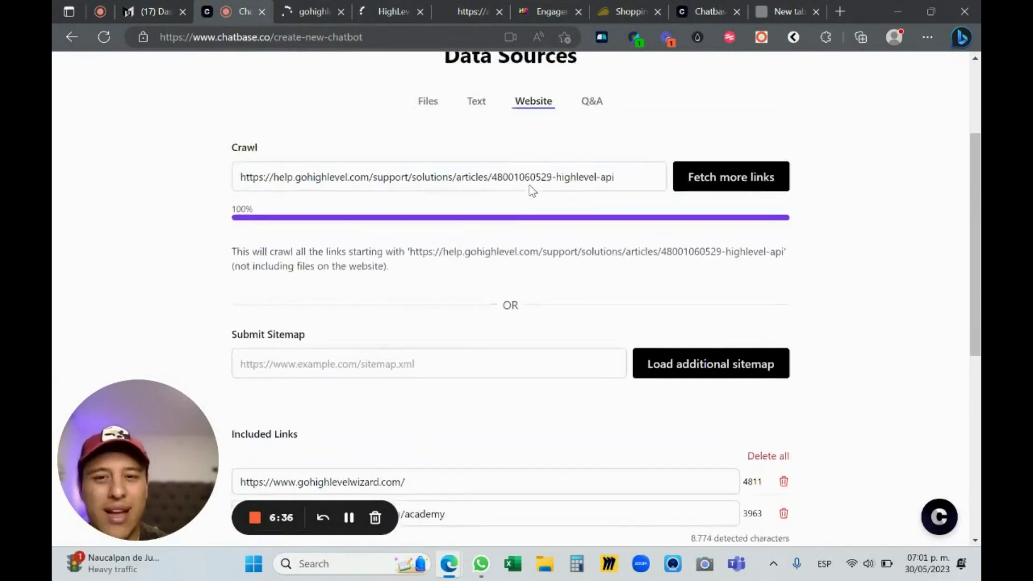
Clear that address and create the chatbot from the two gohighlevelwizard.com links
double_click(522, 182)
key("ctrl+a")
key("BackSpace")
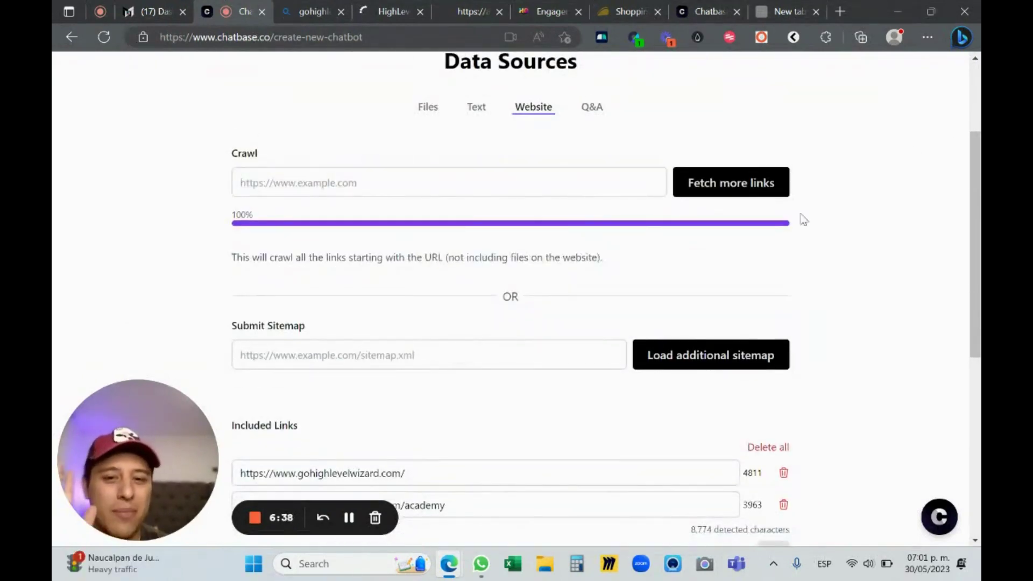
scroll(535, 288, "down", 5)
scroll(528, 322, "up", 1)
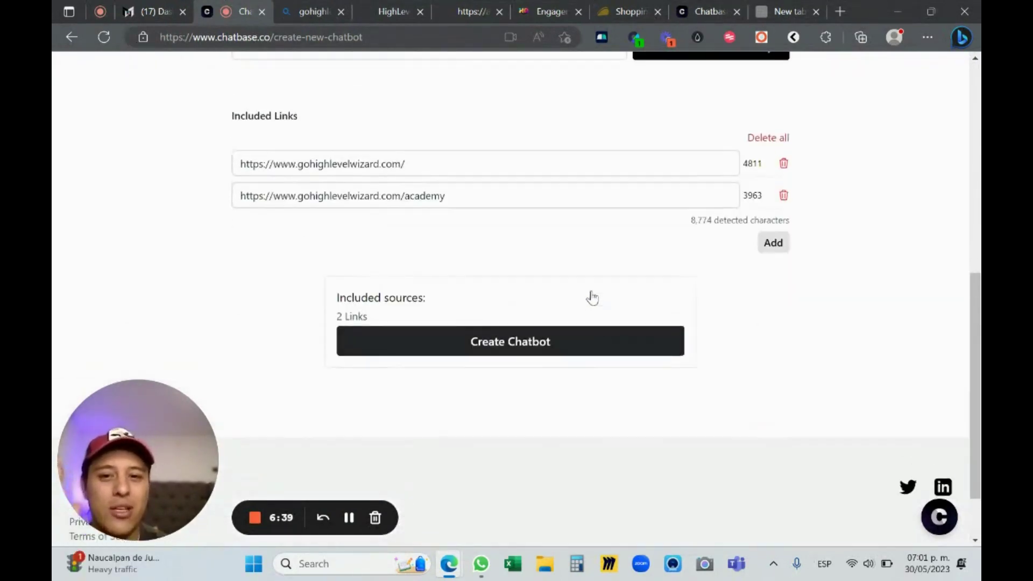
left_click(540, 352)
Let training finish, dismiss the training notification and go full screen
scroll(486, 301, "down", 2)
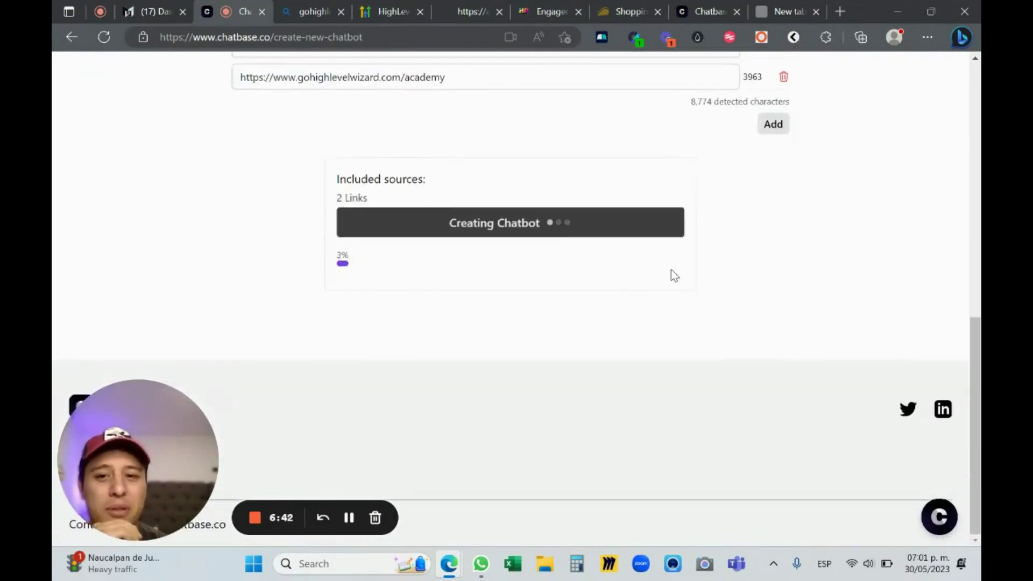
scroll(676, 282, "up", 5)
scroll(430, 258, "down", 3)
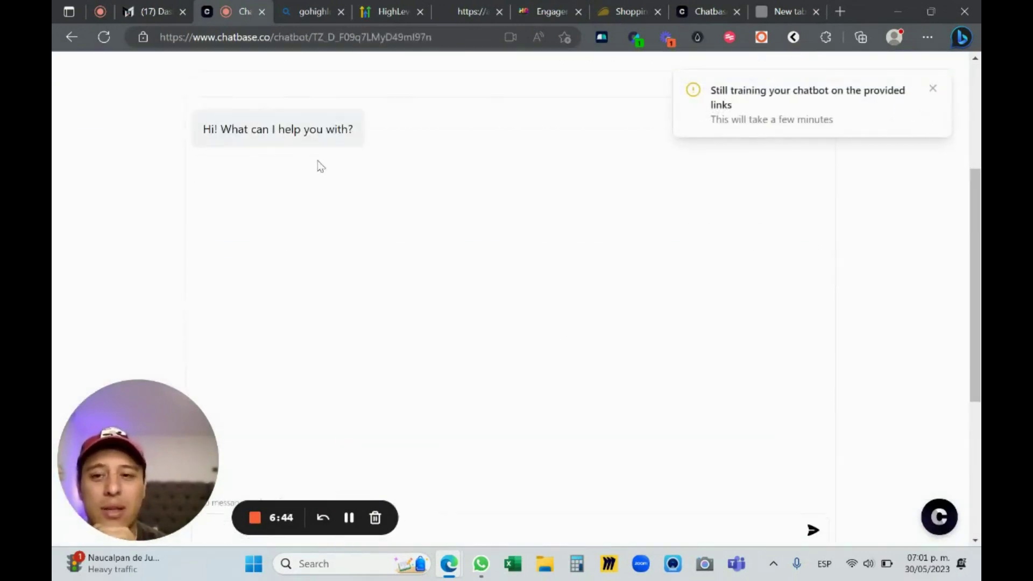
scroll(639, 258, "down", 4)
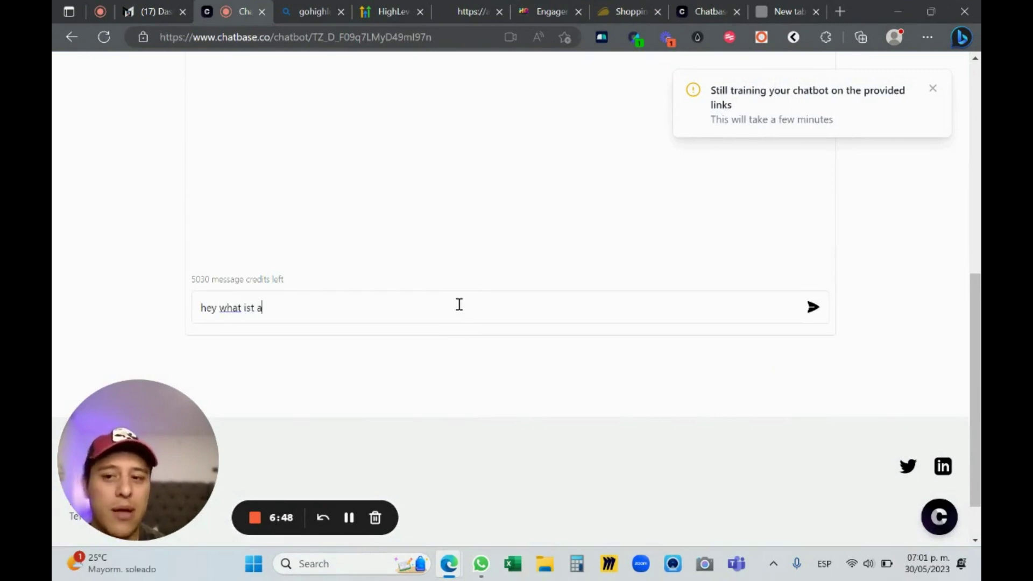
key("BackSpace")
key("BackSpace")
key("BackSpace")
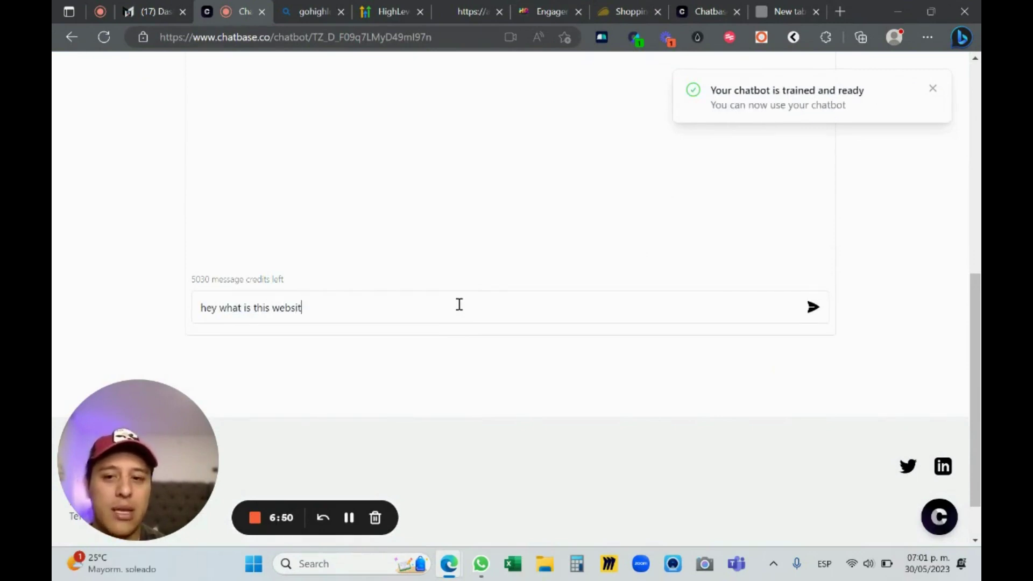
scroll(885, 157, "up", 5)
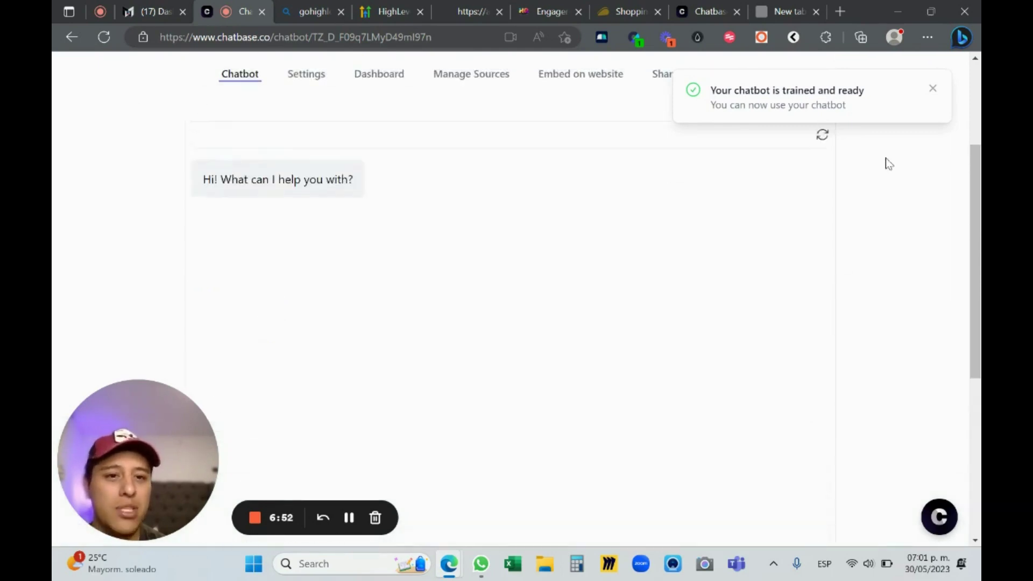
left_click(933, 88)
key("F11")
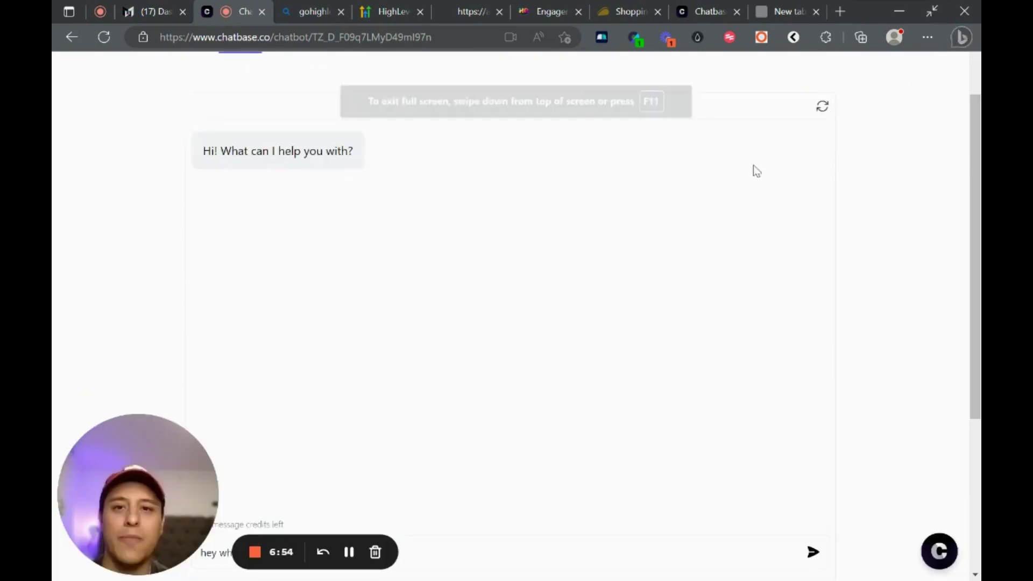
Ask the chatbot 'hey what is this website about?'
scroll(753, 183, "down", 3)
scroll(849, 203, "up", 4)
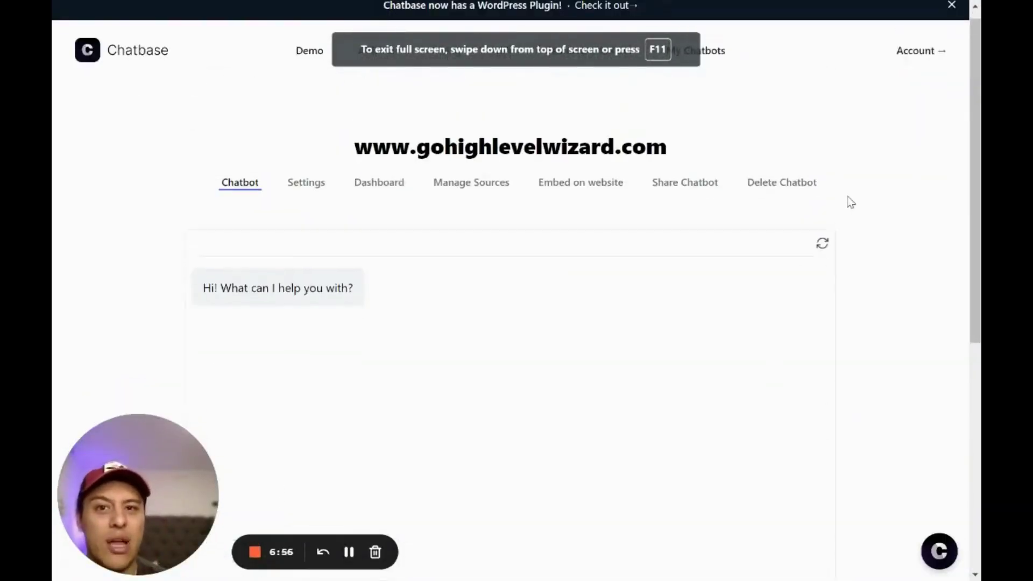
scroll(850, 205, "down", 2)
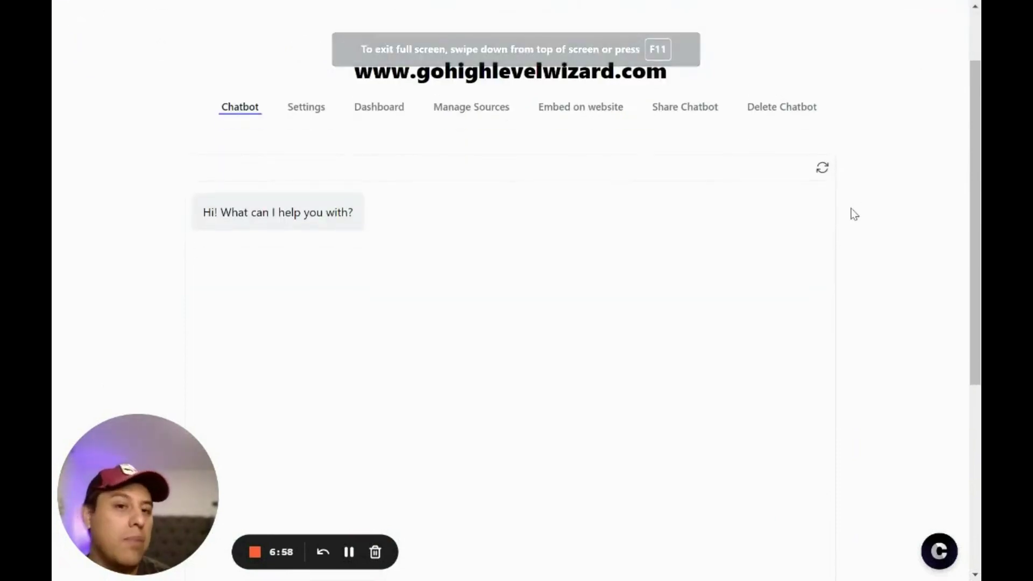
scroll(852, 221, "down", 1)
scroll(741, 191, "up", 1)
scroll(517, 191, "down", 3)
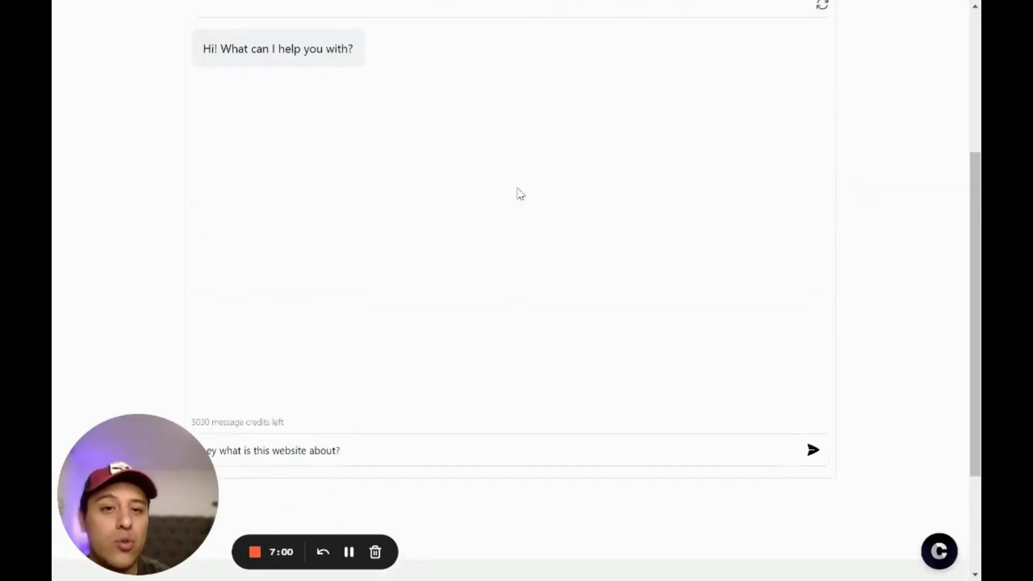
left_click(811, 441)
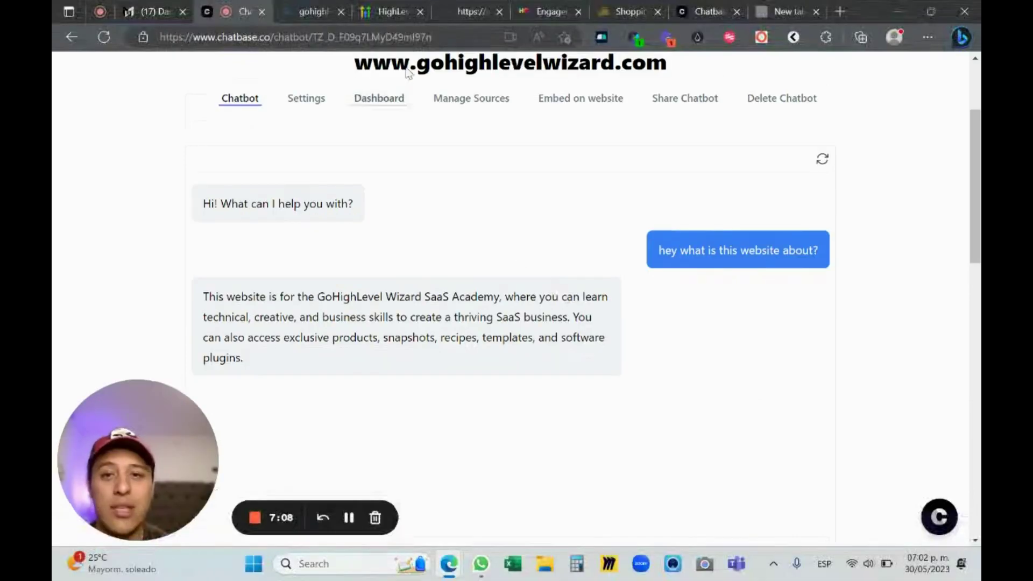
Load gohighlevelwizard.com in the search-results tab, then return to the Chatbase chat
left_click(315, 11)
left_click(466, 7)
left_click(311, 11)
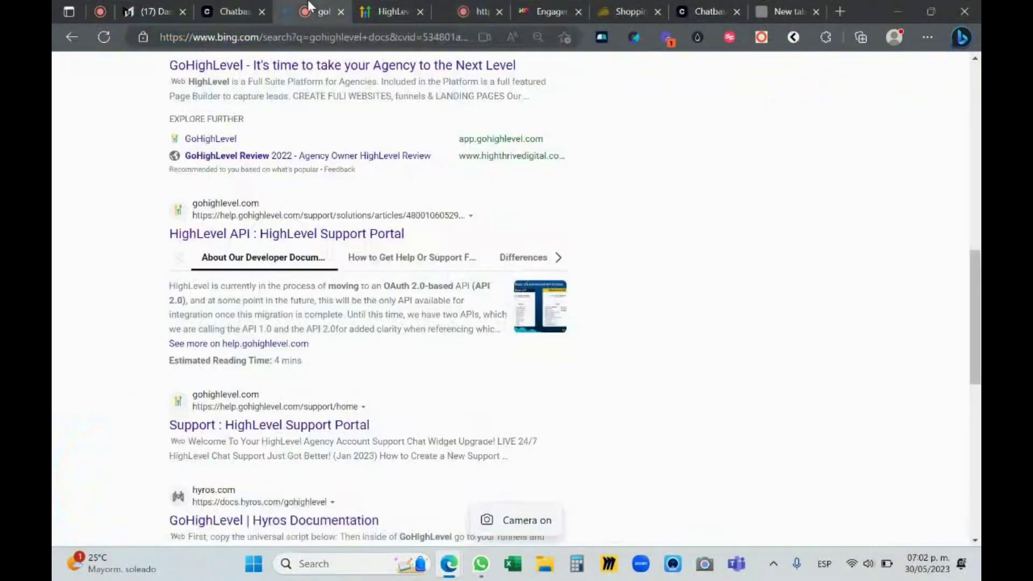
left_click(323, 39)
type("goh")
key("Return")
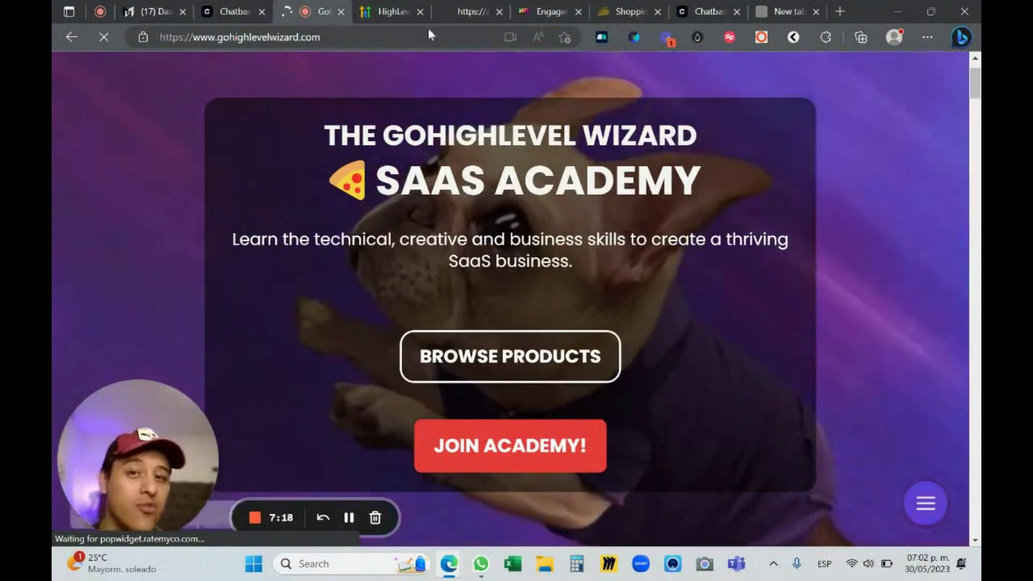
key("ctrl+shift+Tab")
scroll(612, 312, "down", 4)
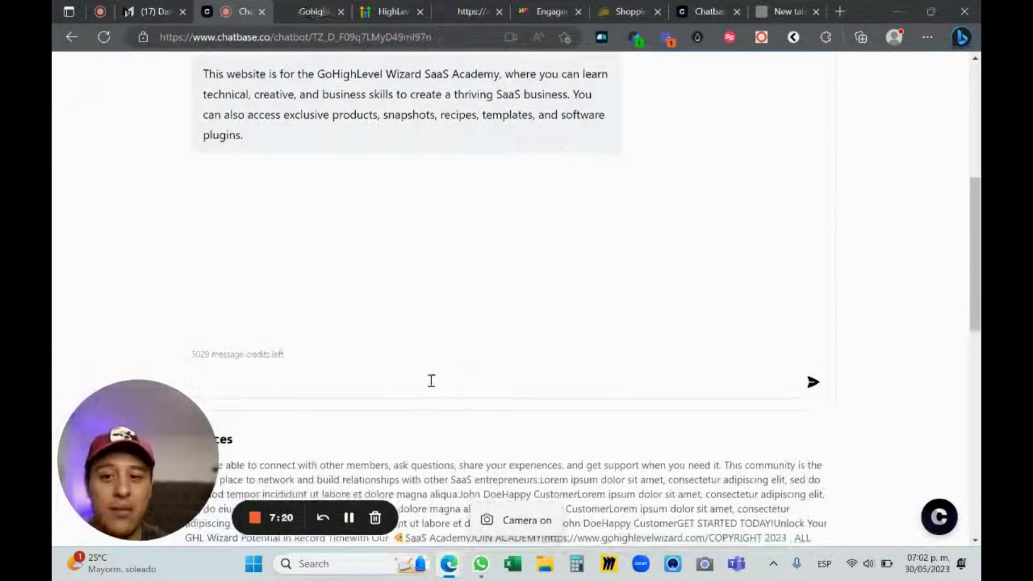
Ask the bot 'do u sell snapshots?' and read its 50%-off Academy membership reply
type("do u sell s")
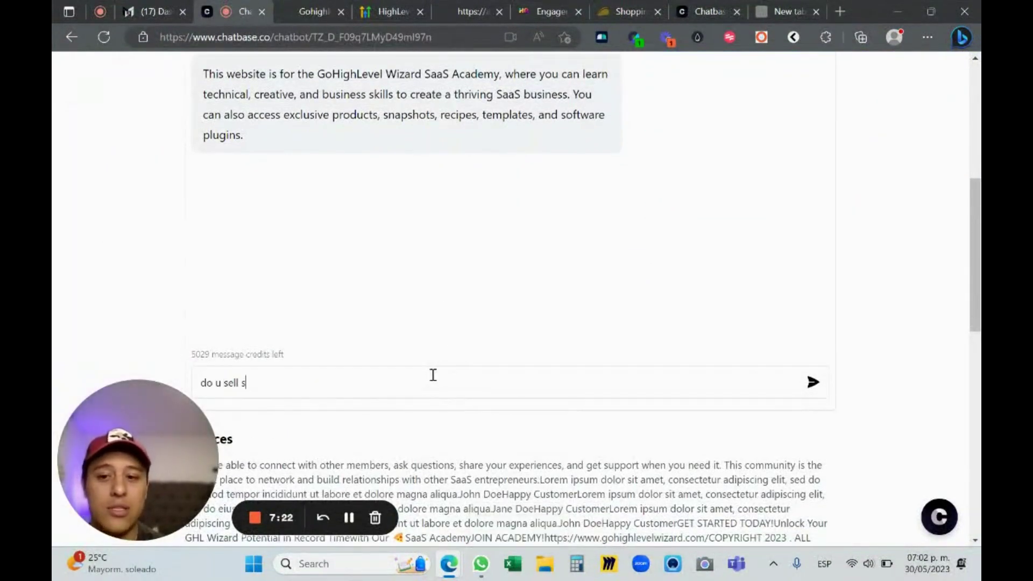
type("napshots?")
key("Return")
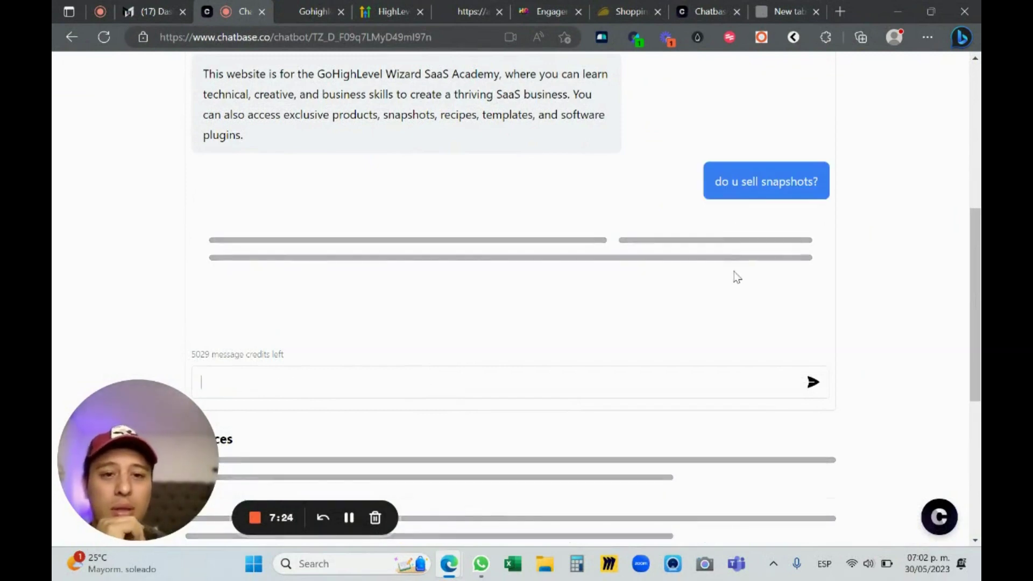
scroll(743, 276, "up", 1)
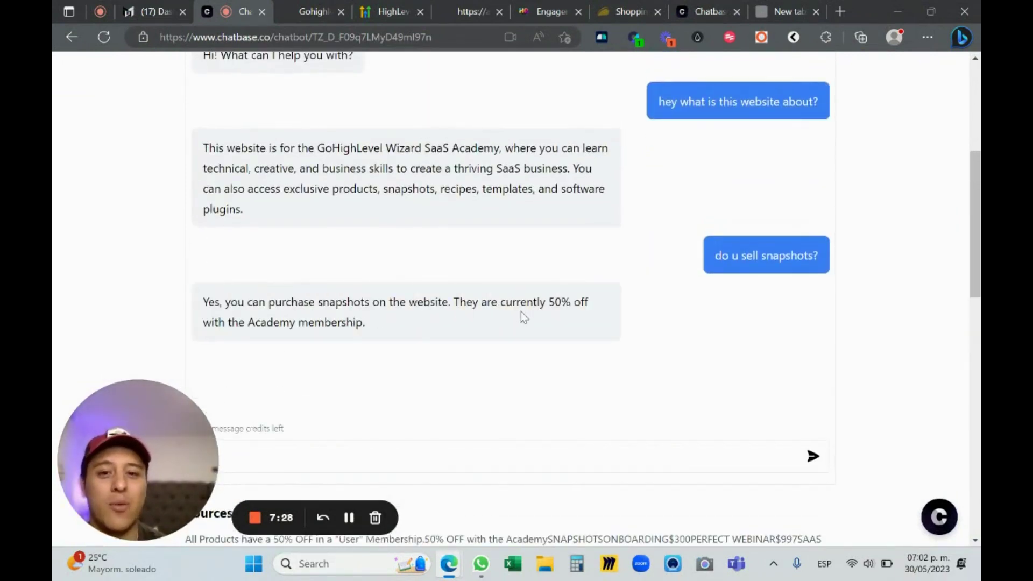
left_click(311, 7)
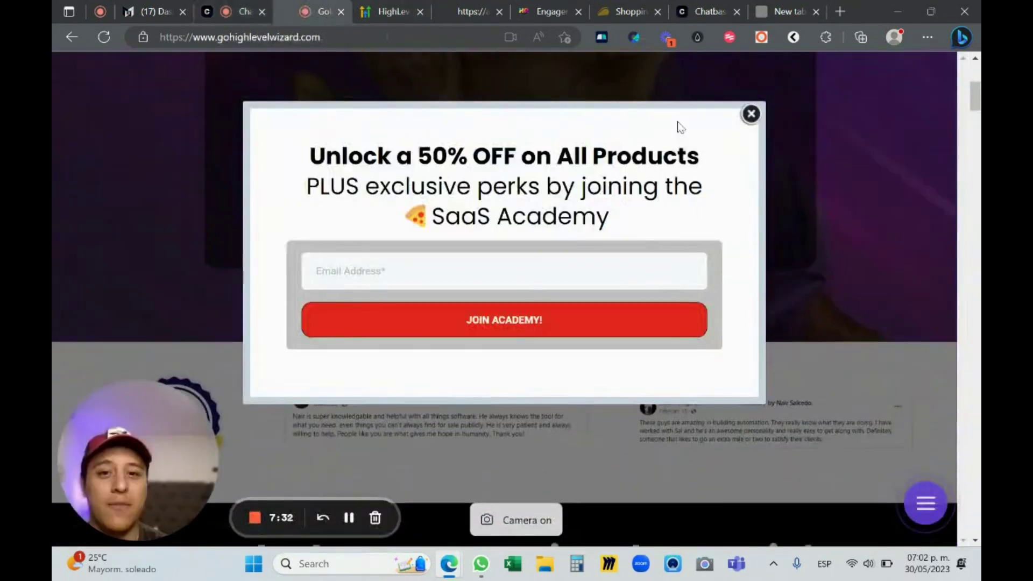
left_click(929, 109)
scroll(929, 109, "down", 15)
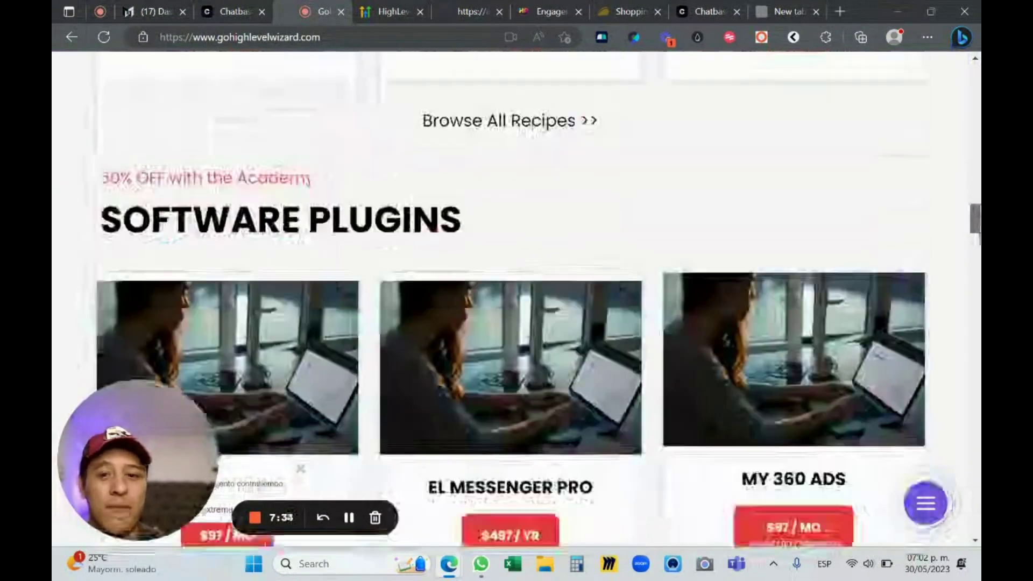
scroll(516, 291, "up", 10)
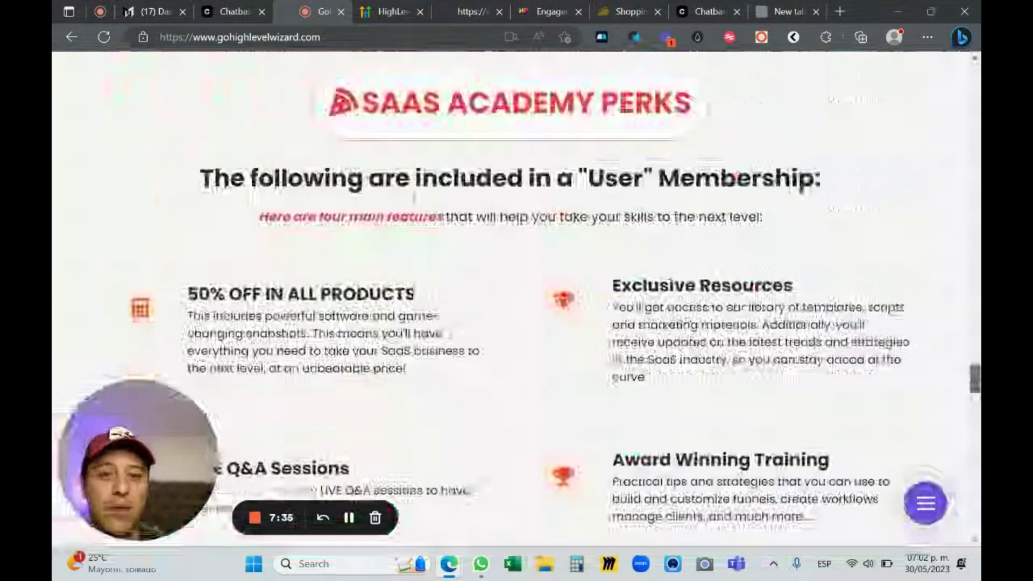
scroll(947, 380, "down", 10)
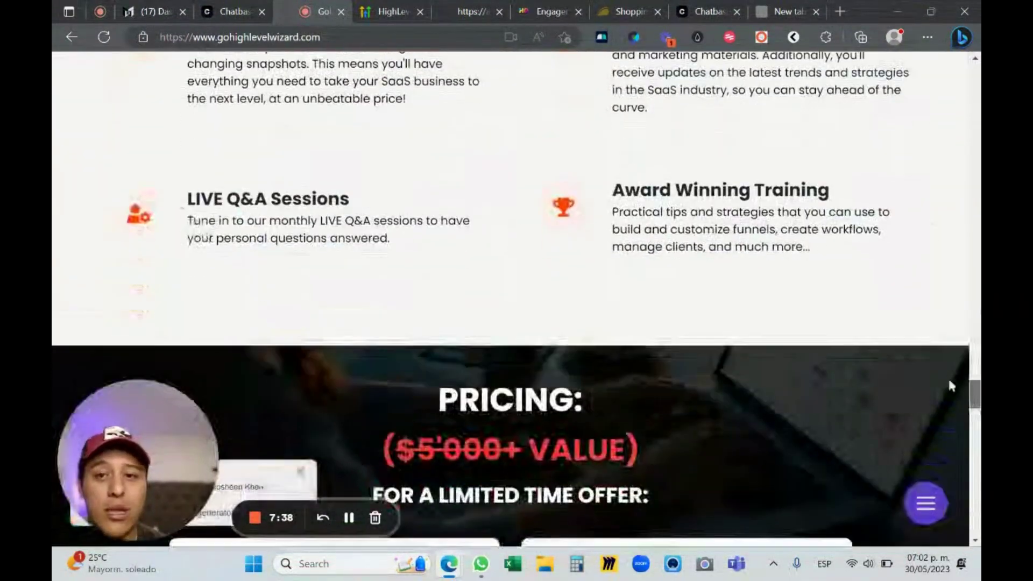
left_click(185, 5)
left_click(231, 12)
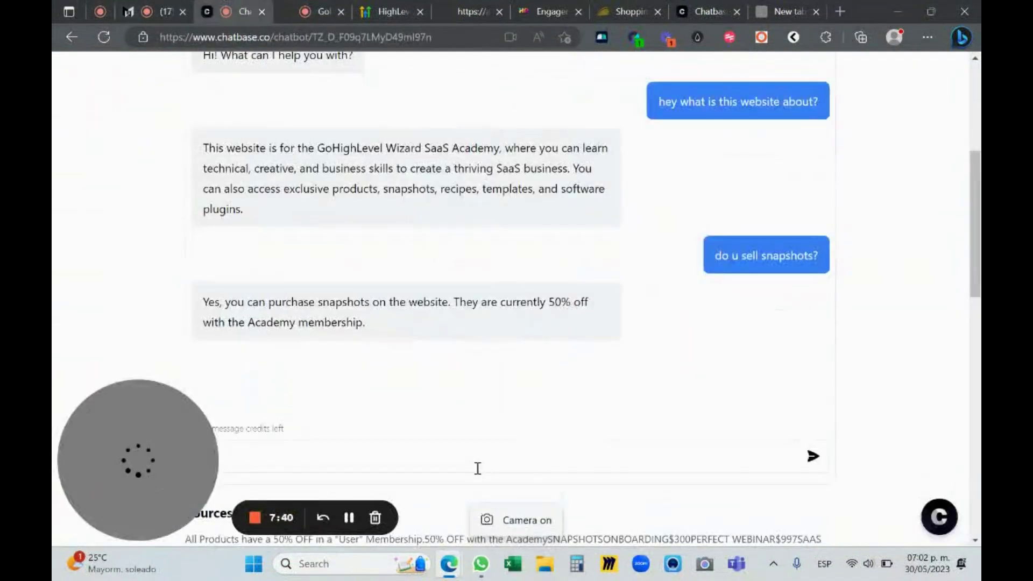
Ask the bot 'whats included in the academy?' and 'how many students do you currently have?' and review its replies
key("BackSpace")
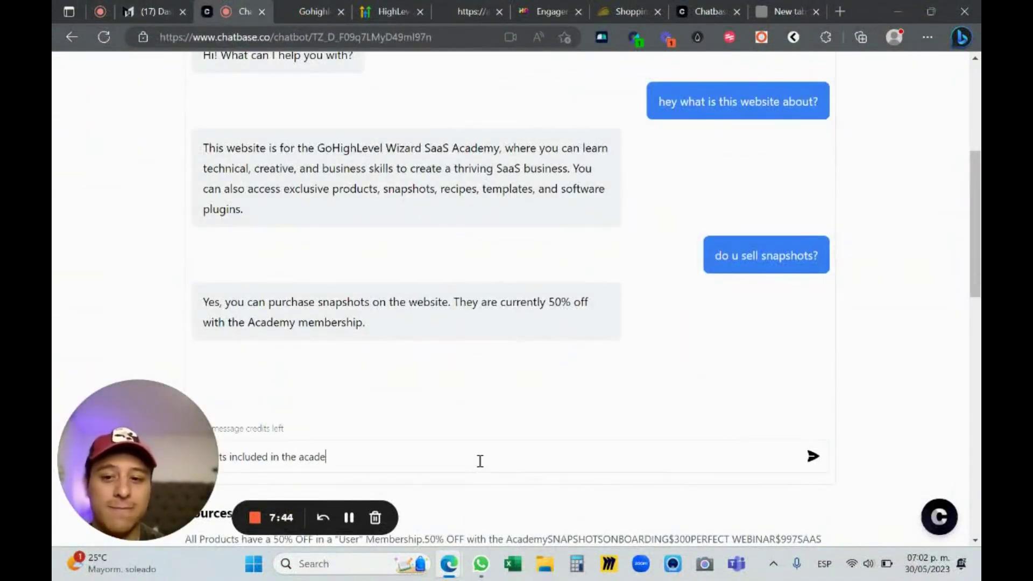
key("Return")
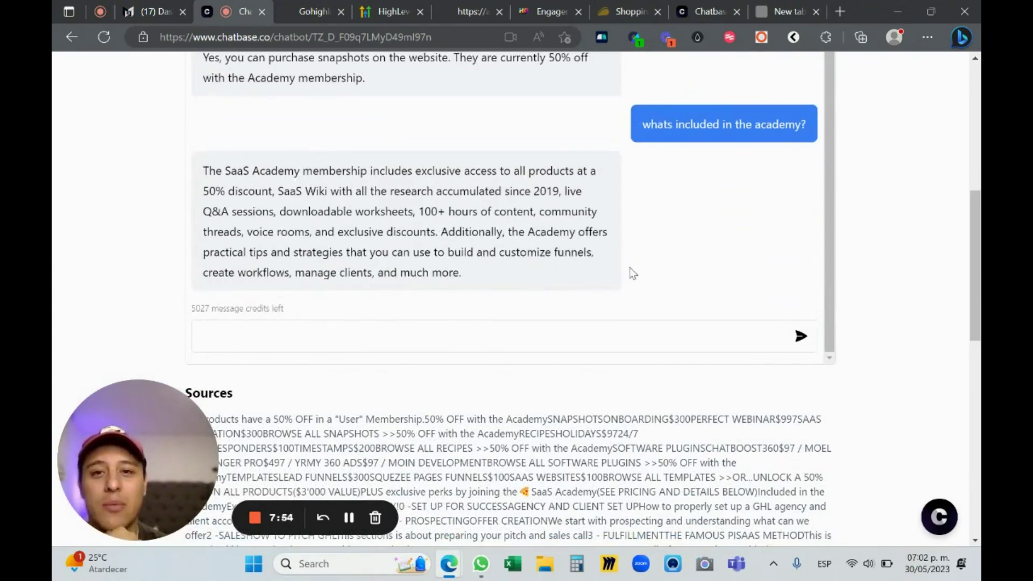
scroll(965, 262, "down", 3)
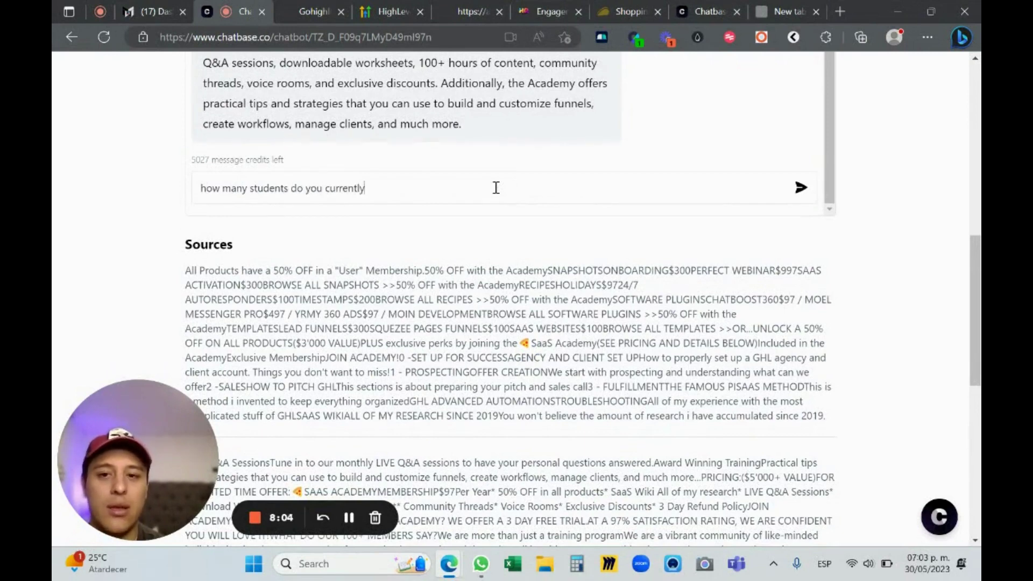
key("Return")
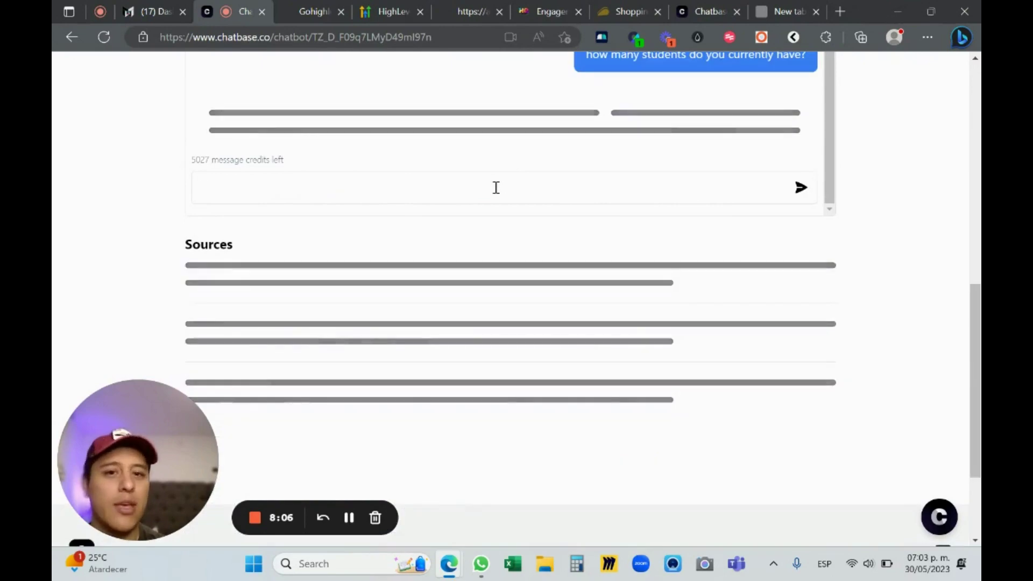
scroll(955, 204, "up", 4)
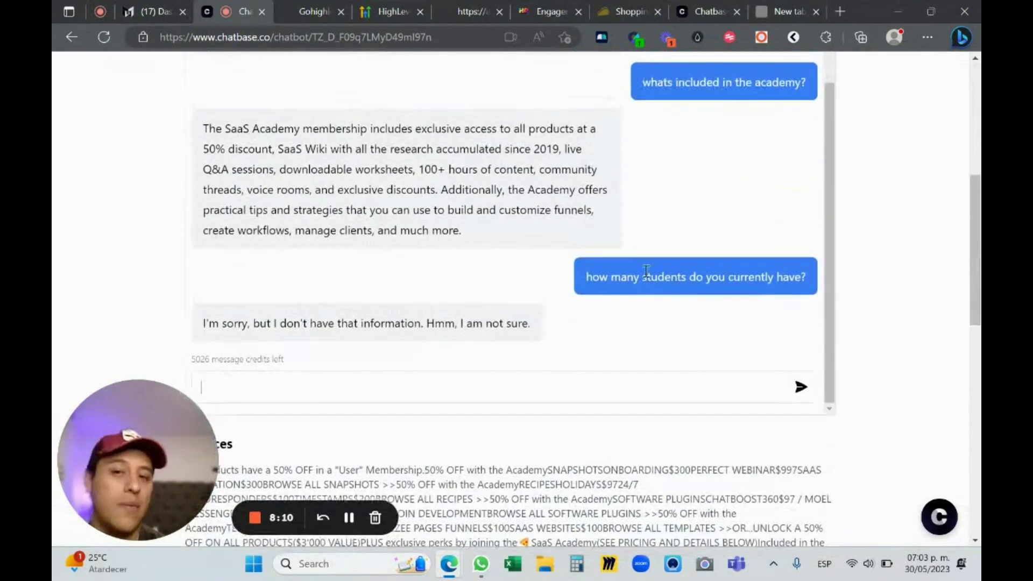
scroll(646, 271, "up", 5)
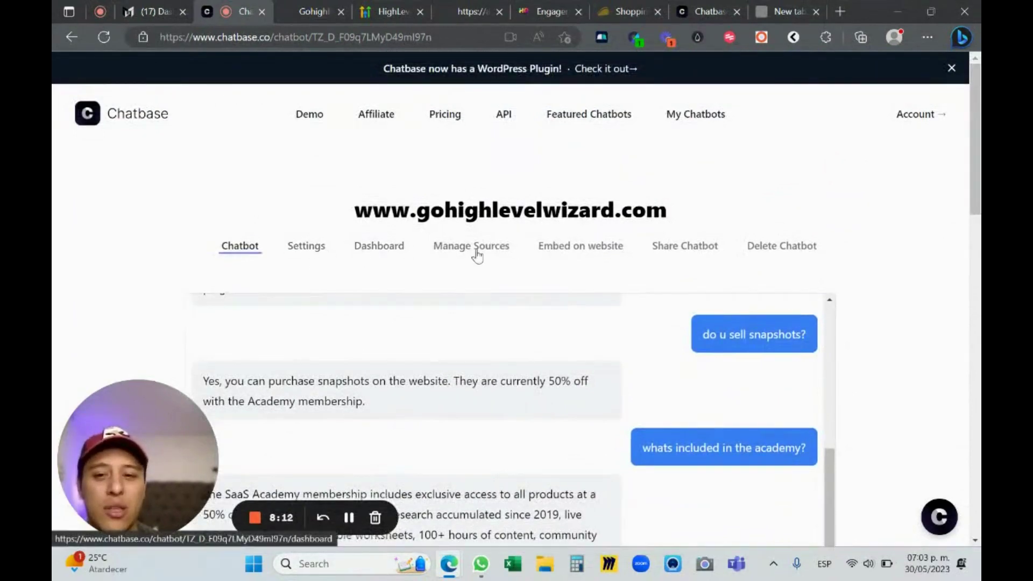
left_click(559, 248)
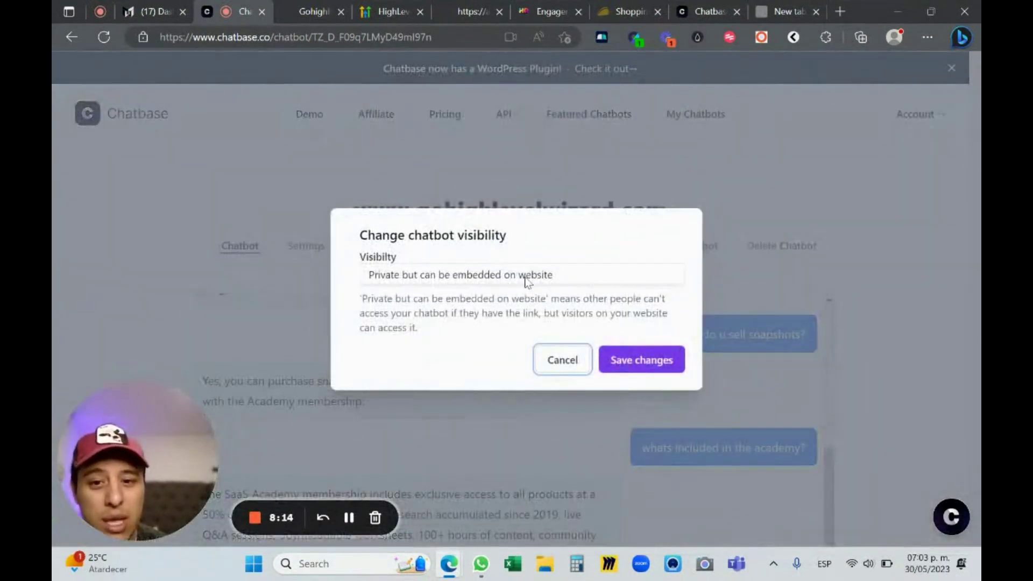
left_click(638, 361)
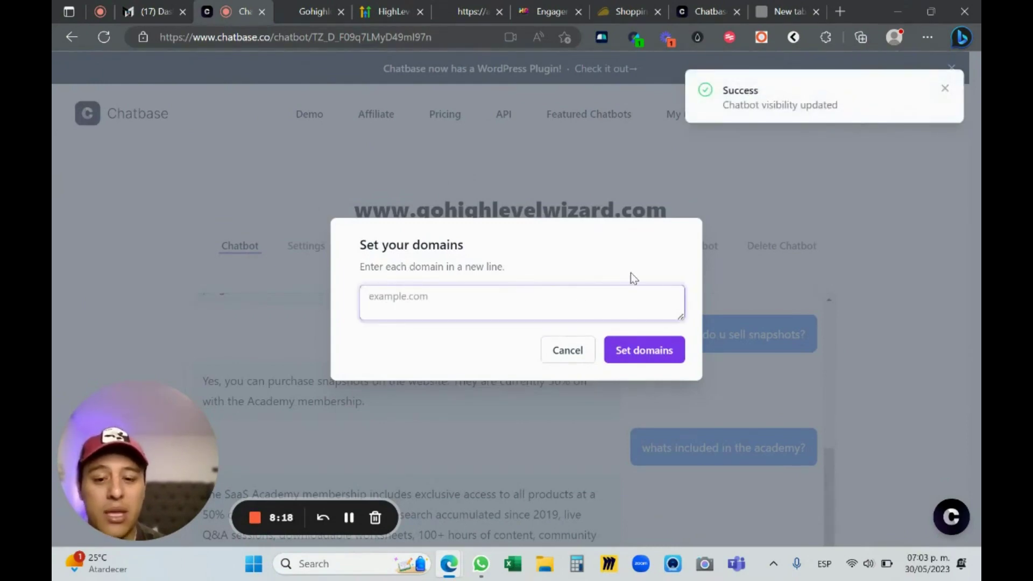
type("https://app")
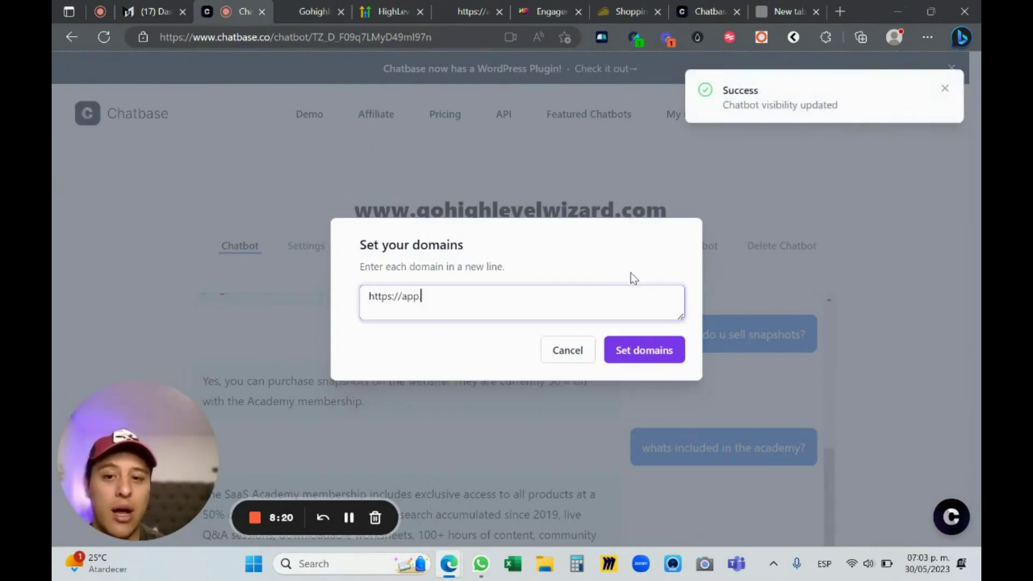
type(".mymarketing.vip")
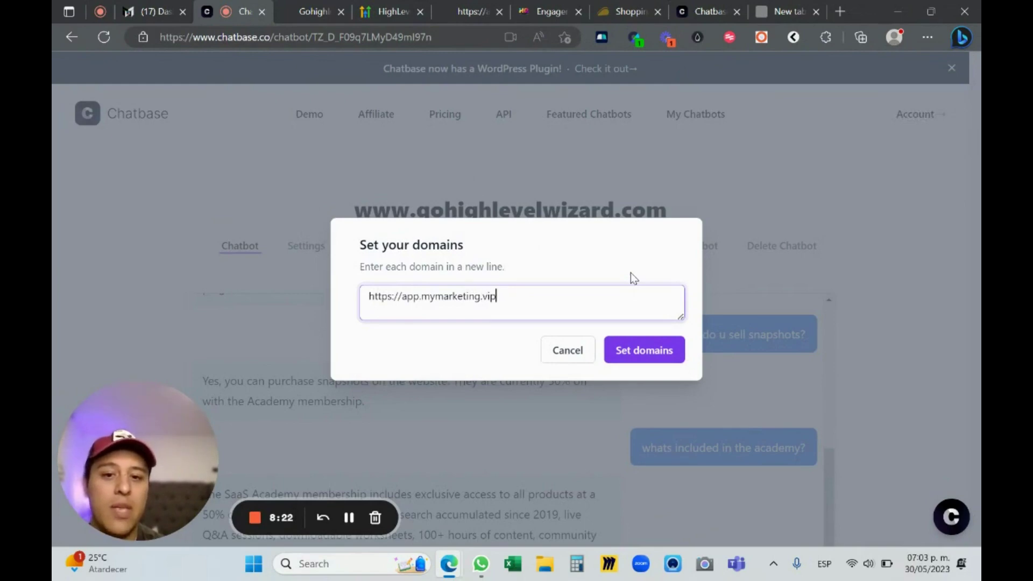
Confirm the allowed domain, copy the full iframe embed code, and return to ChatHQ's widget settings
left_click(644, 350)
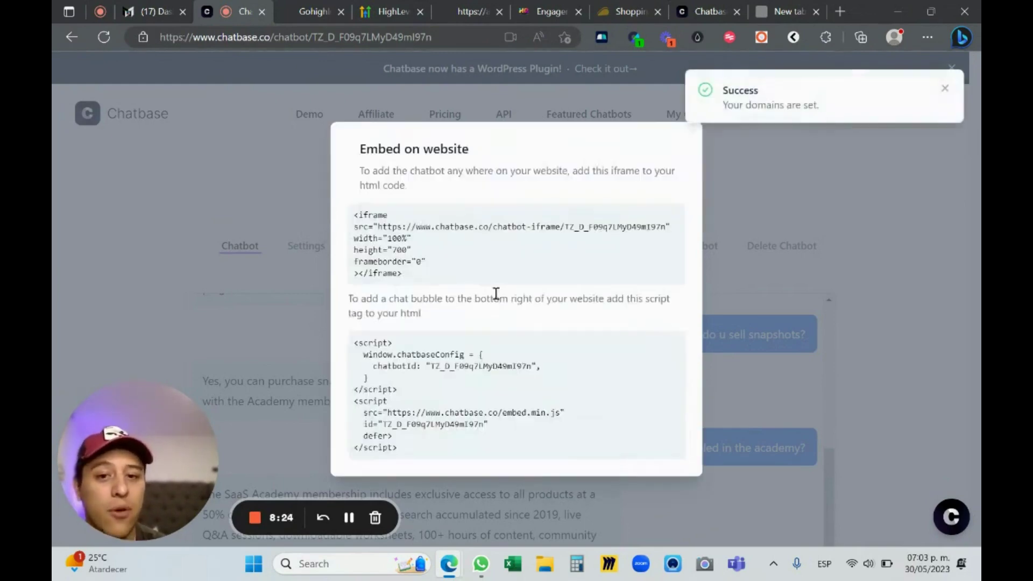
left_click_drag(414, 275, 353, 213)
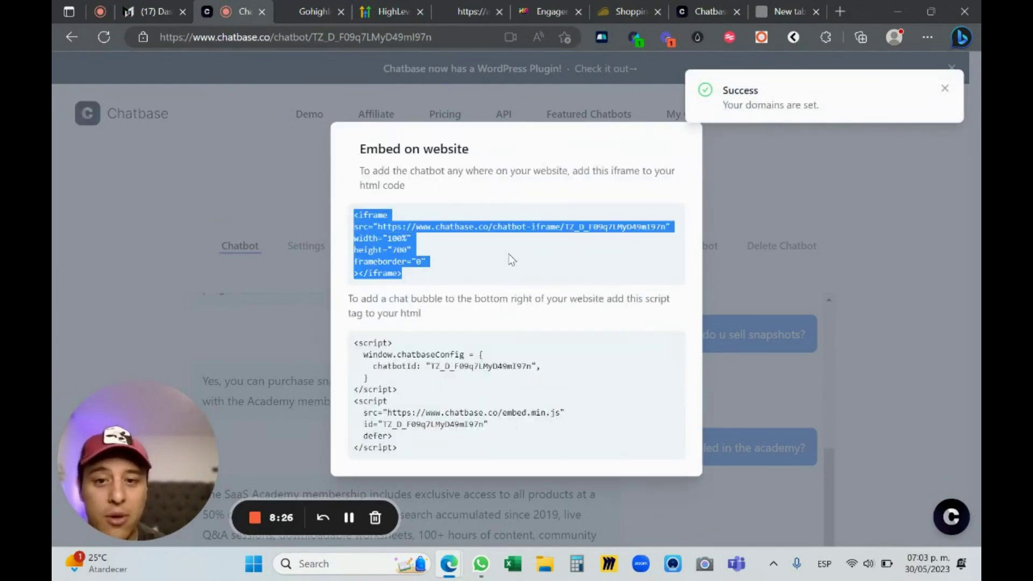
left_click(389, 229)
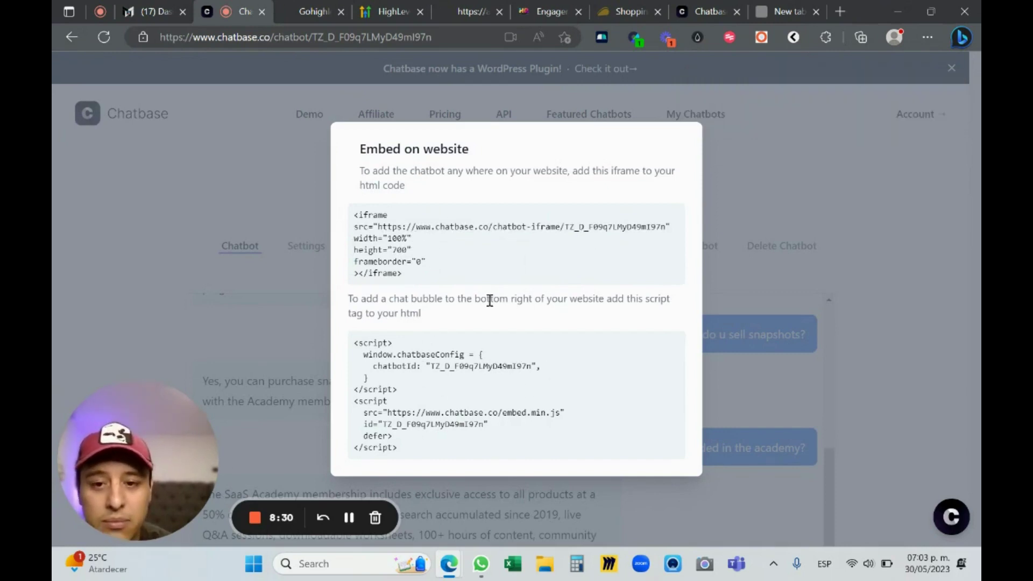
left_click_drag(418, 271, 303, 220)
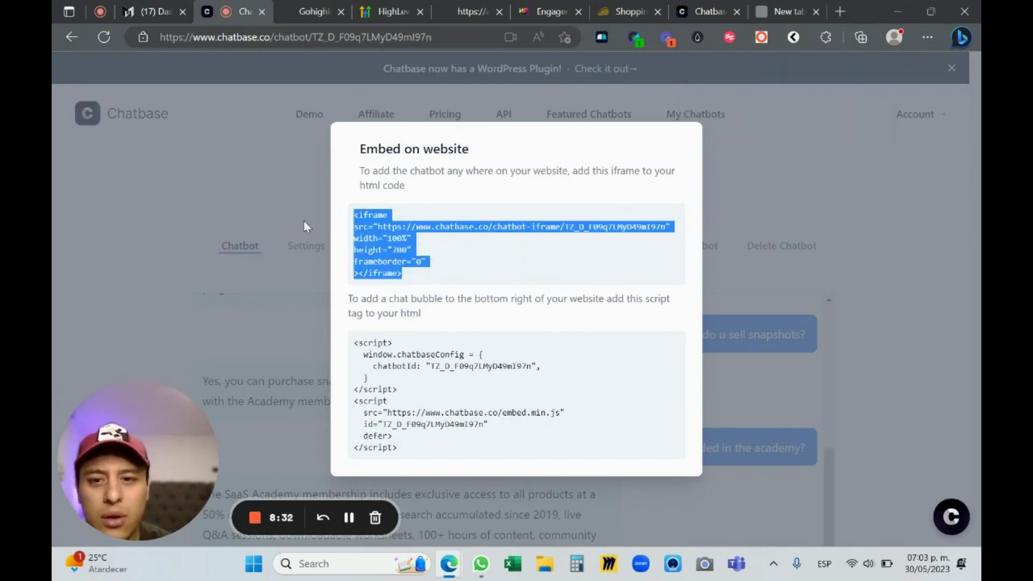
left_click(857, 221)
scroll(747, 199, "down", 1)
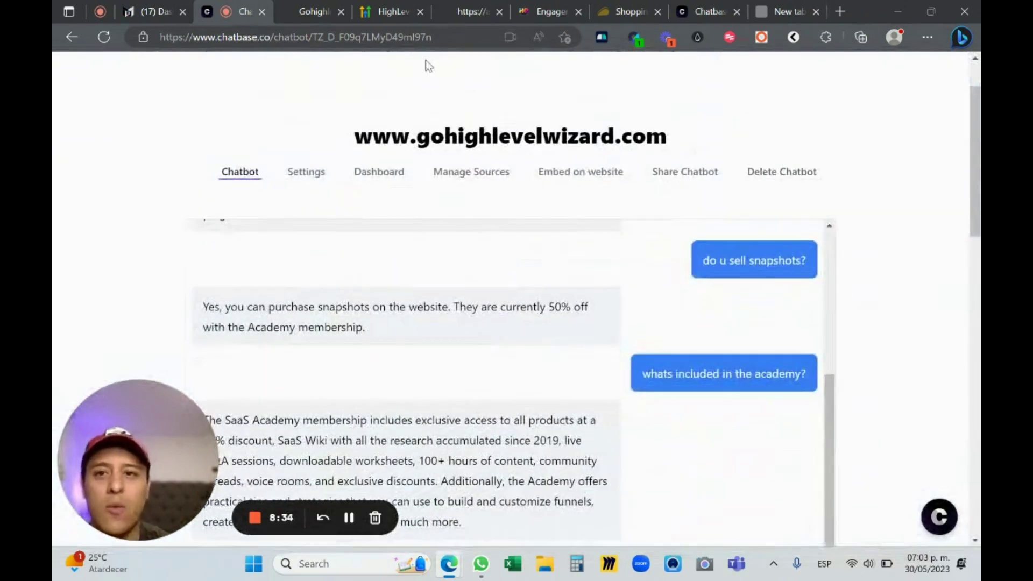
left_click(518, 7)
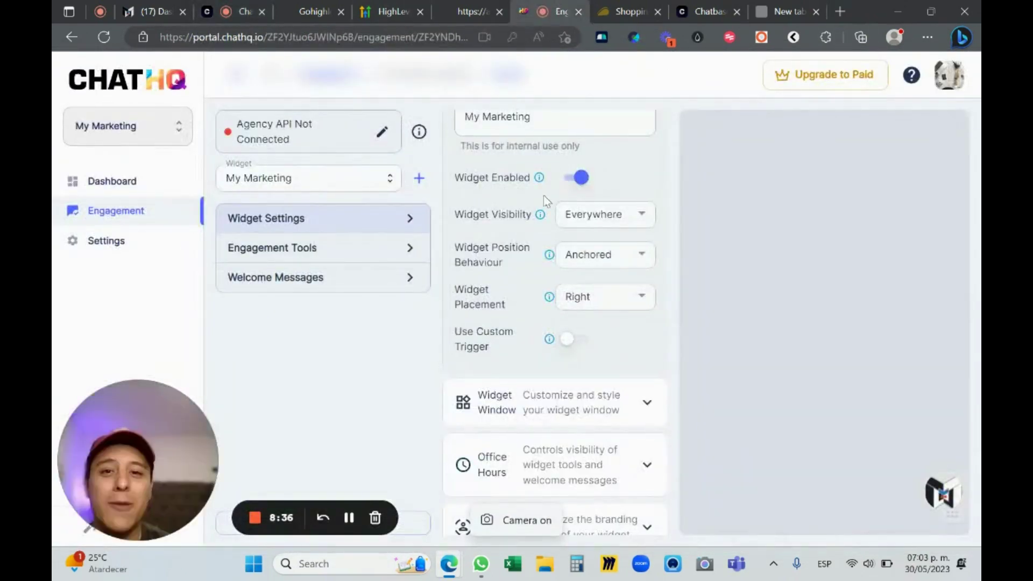
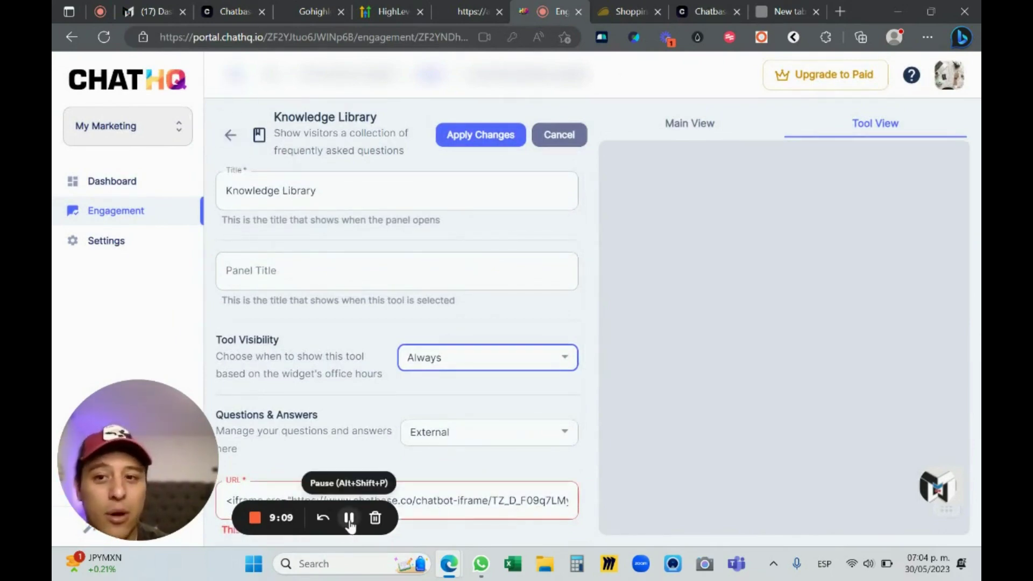
Return to the Chatbase chatbot page and dismiss its share dialog
left_click(349, 518)
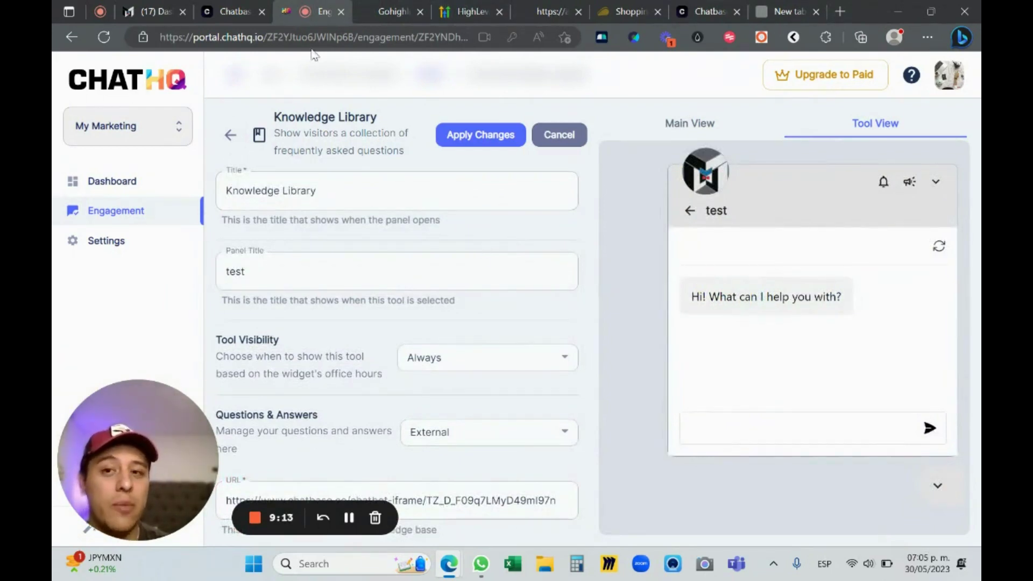
left_click(234, 11)
left_click(495, 223)
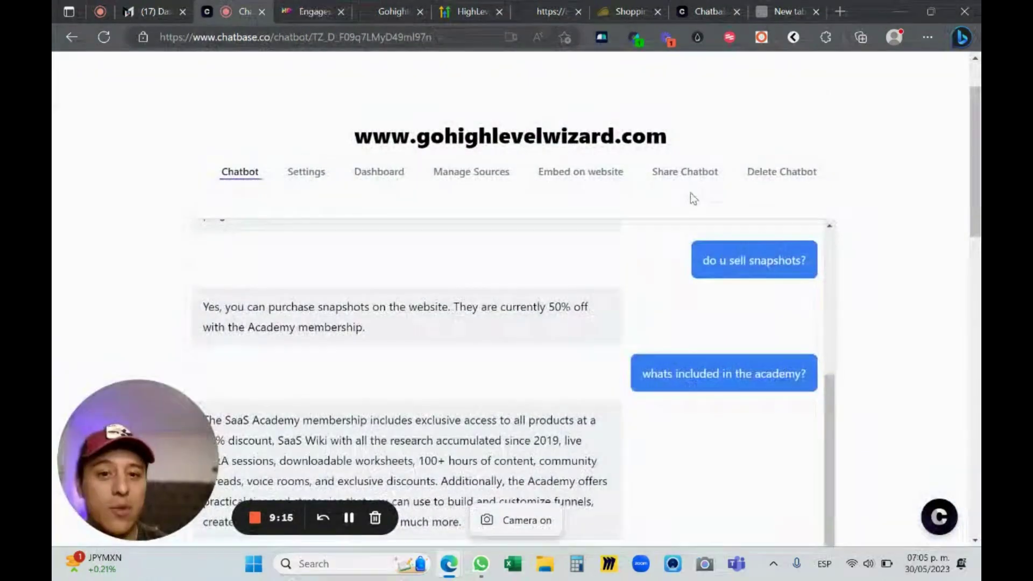
Select the chatbot-iframe share link in Chatbase, then return to ChatHQ's Knowledge Library editor
scroll(779, 295, "up", 5)
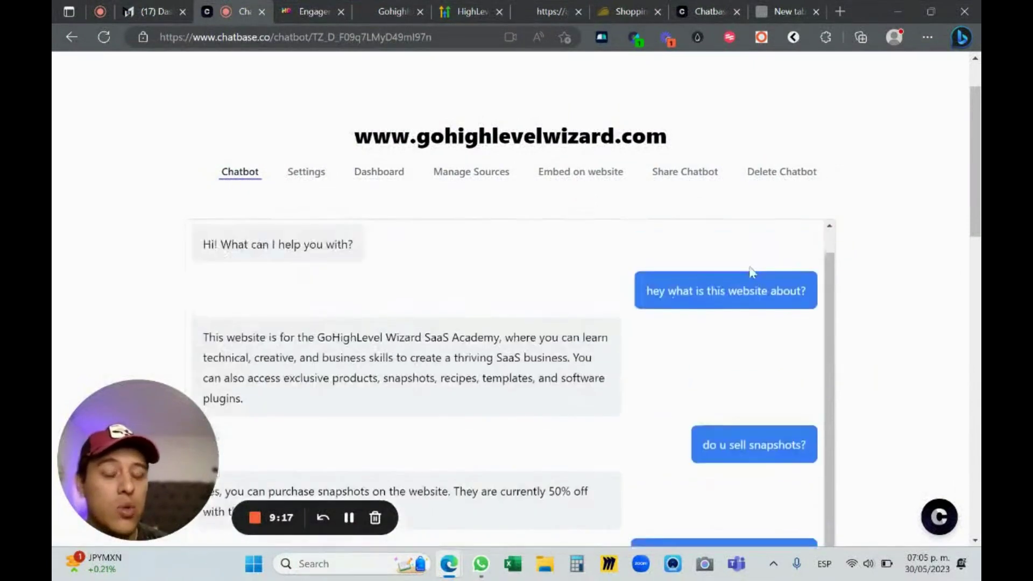
scroll(730, 249, "down", 5)
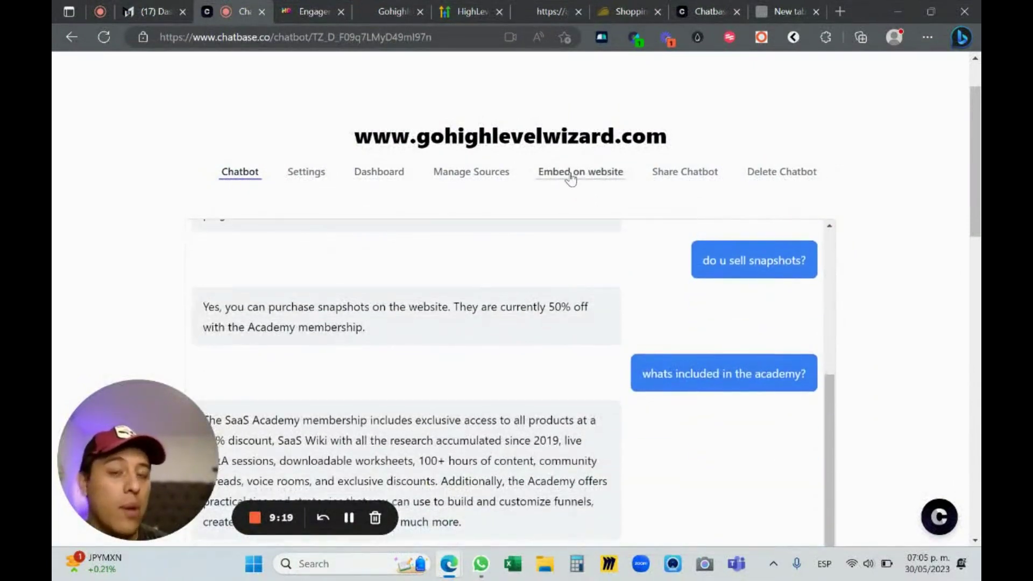
left_click(679, 173)
double_click(564, 319)
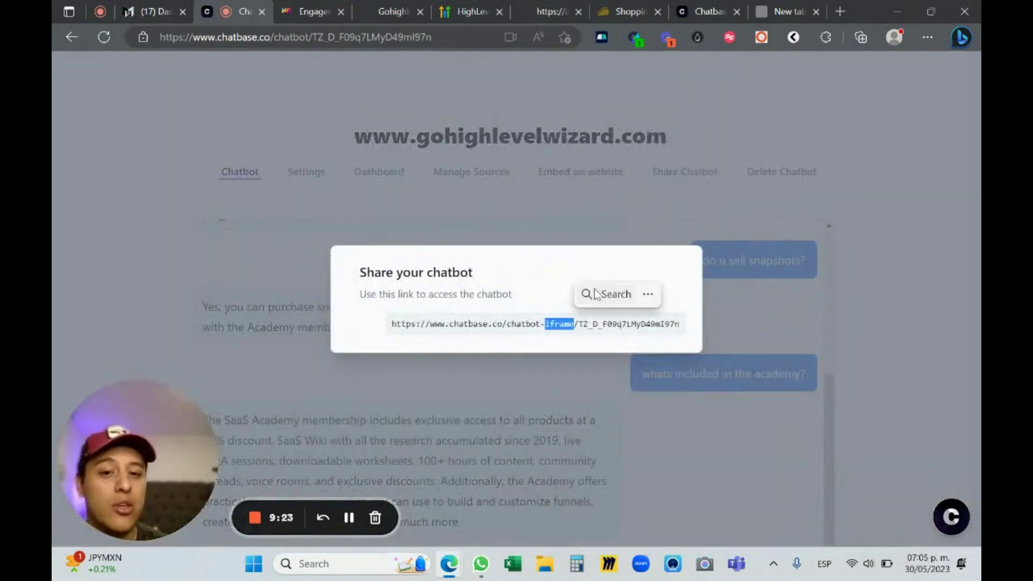
triple_click(532, 321)
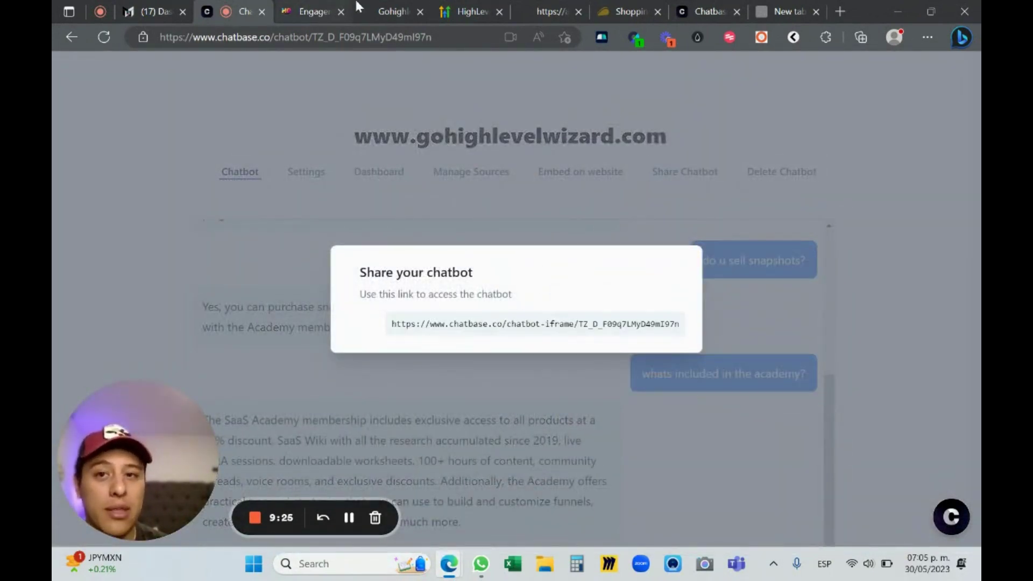
left_click(356, 9)
scroll(491, 308, "down", 2)
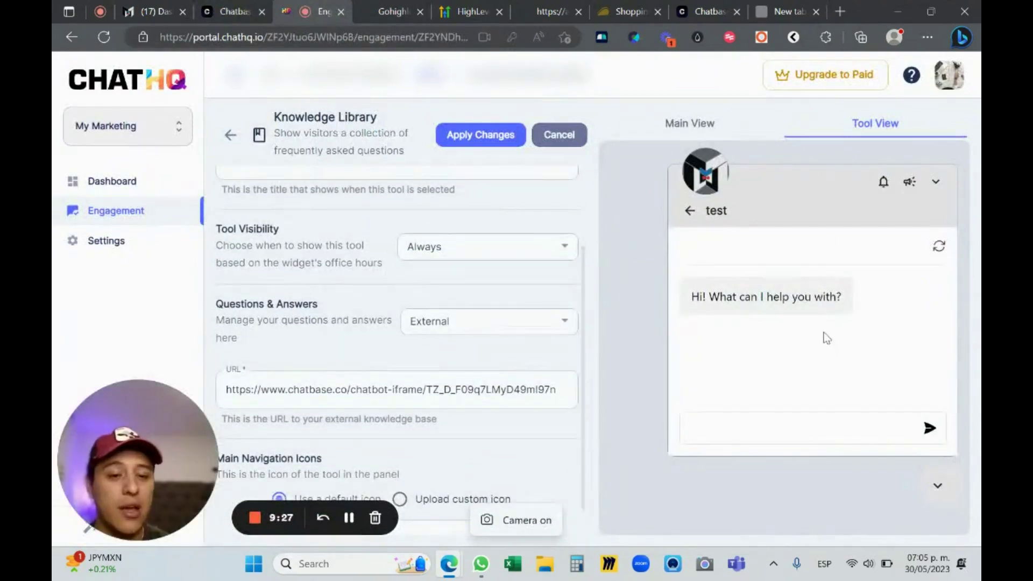
Rename the tool title from Knowledge Library to Live Chat
scroll(454, 316, "up", 2)
scroll(473, 318, "down", 1)
scroll(473, 318, "up", 1)
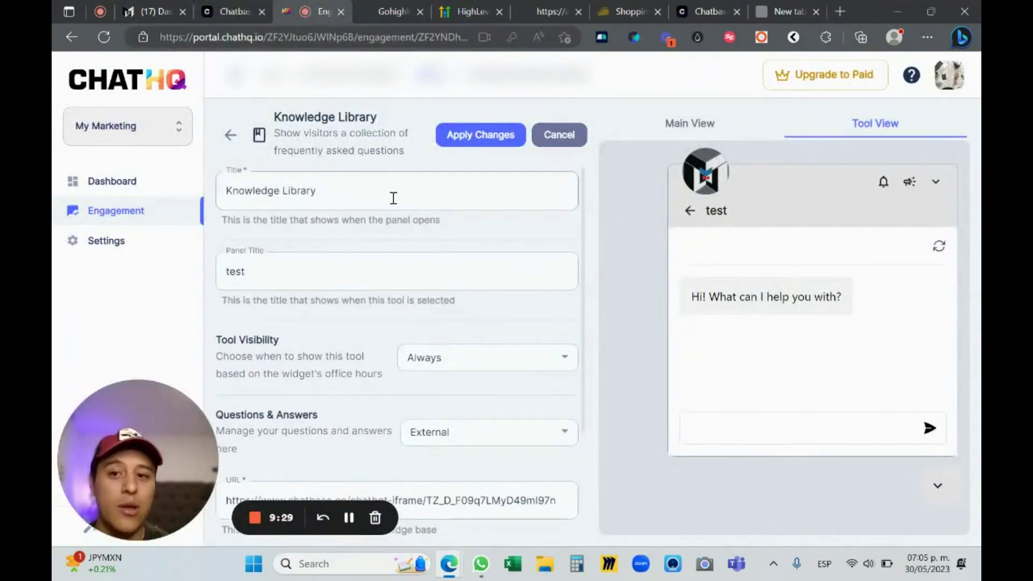
triple_click(393, 198)
type("Live Chat")
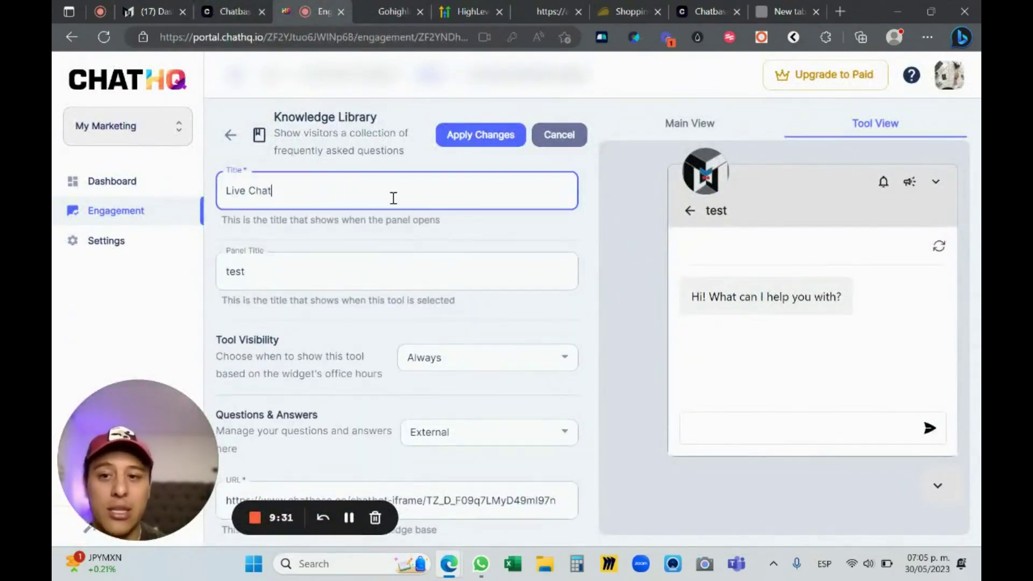
Change the Panel Title from 'test' to 'Ai Live Chat' and apply the widget changes
scroll(469, 233, "down", 1)
left_click(337, 222)
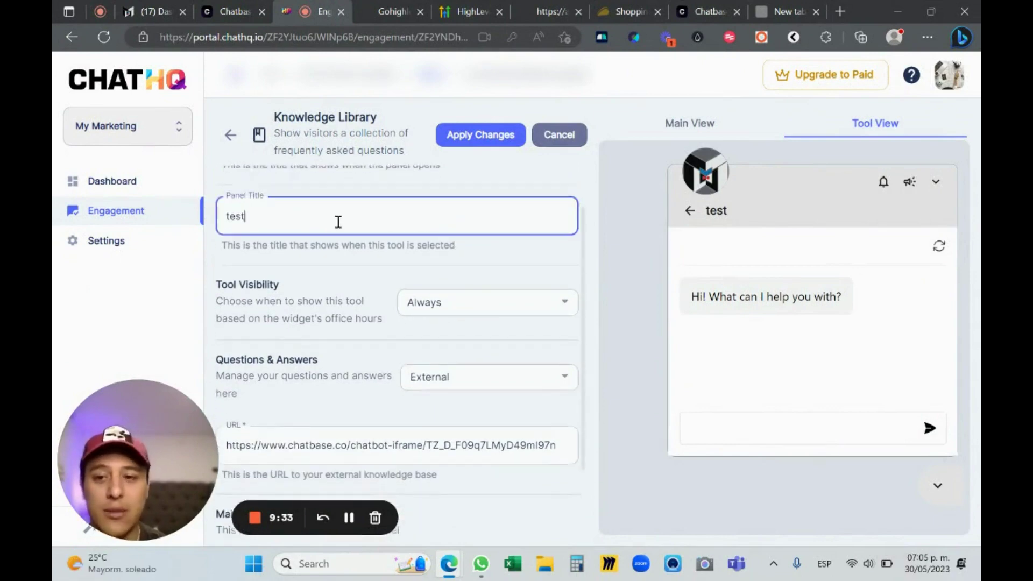
type("Lic")
key("BackSpace")
key("BackSpace")
key("BackSpace")
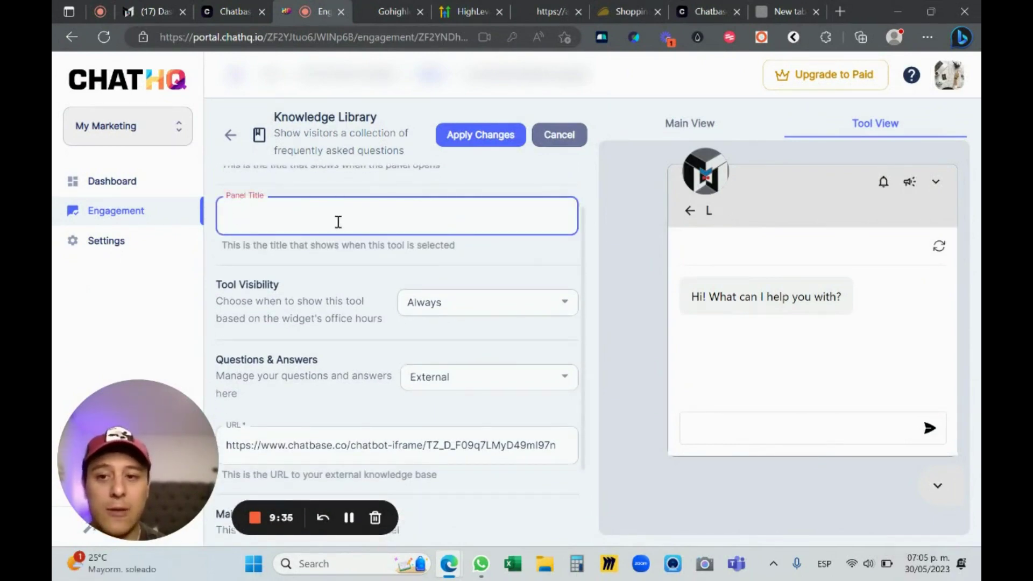
type("Ai")
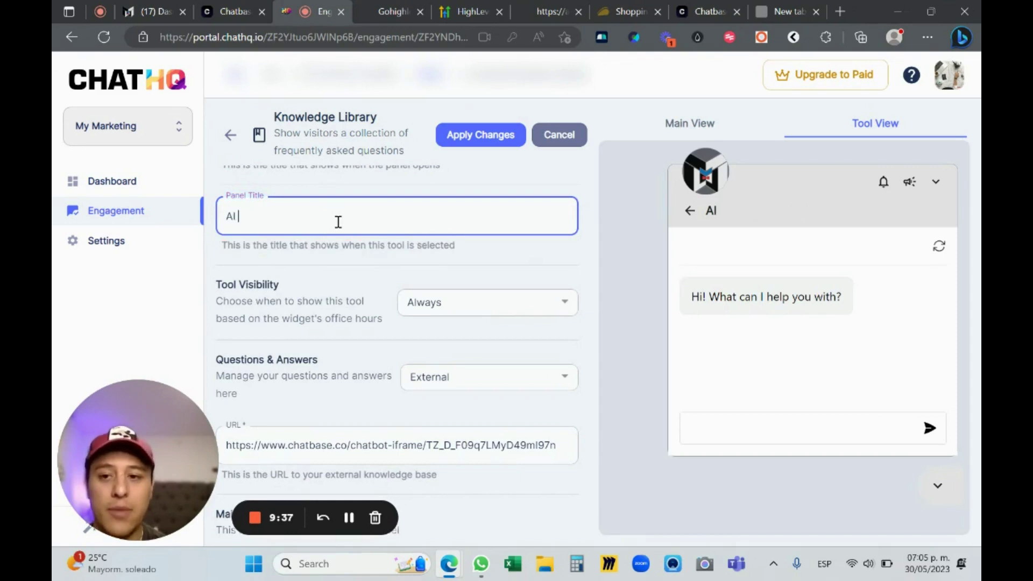
type(" Live Chat")
scroll(419, 264, "down", 2)
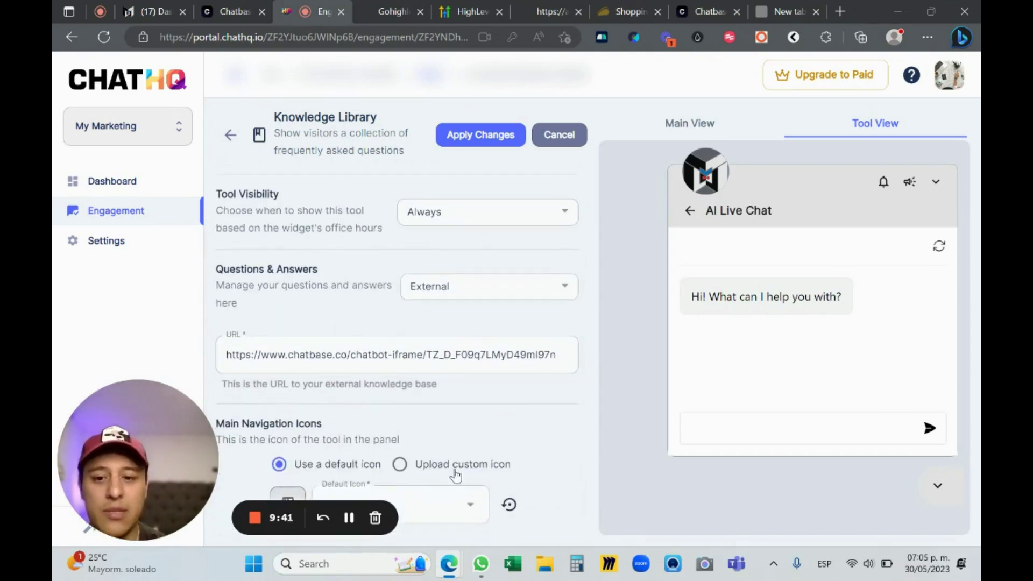
scroll(530, 215, "up", 3)
left_click(481, 135)
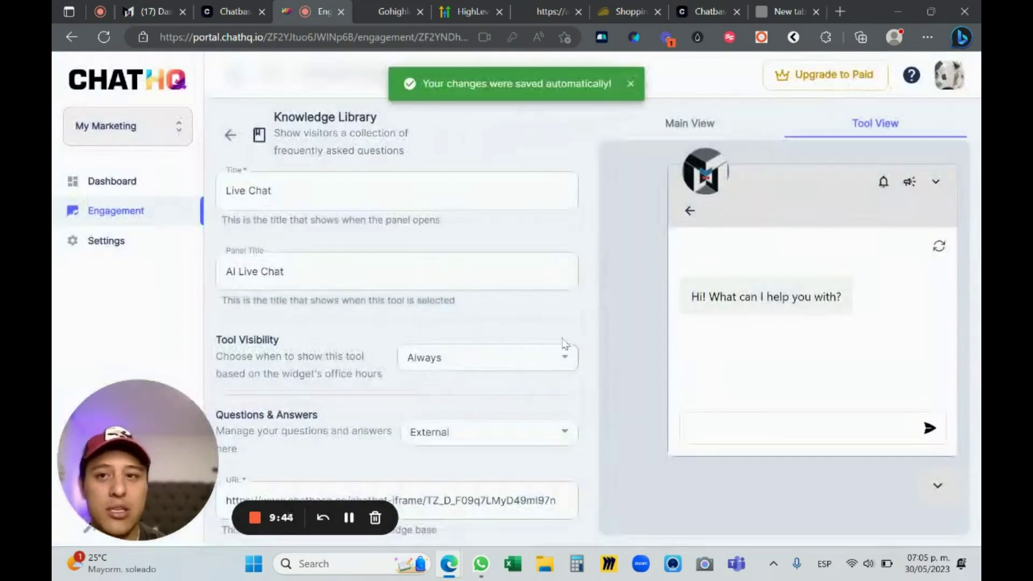
left_click(164, 11)
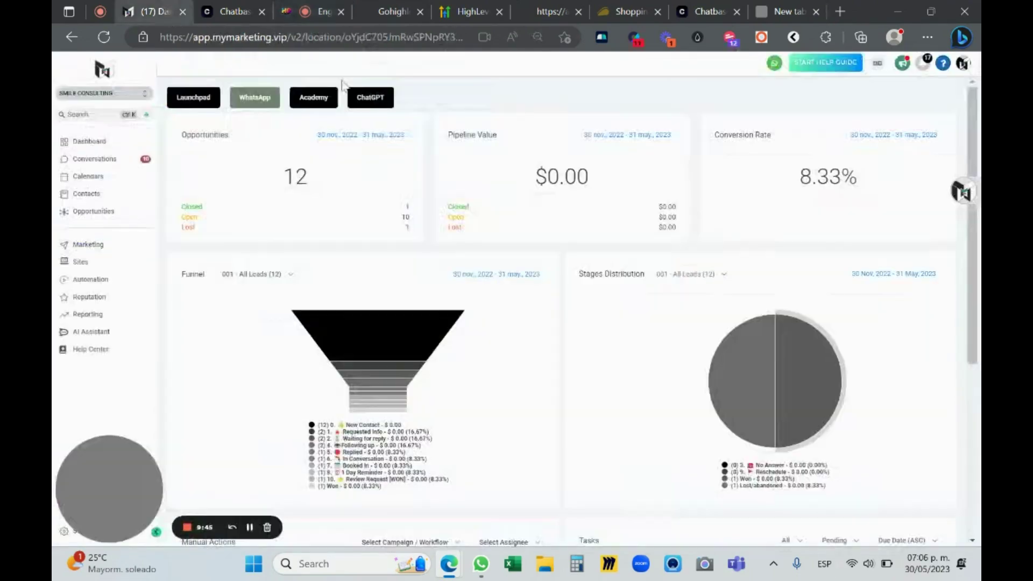
Reload the dashboard, open the widget's Live Chat, and ask 'what do u sell?'
left_click_drag(962, 213, 960, 538)
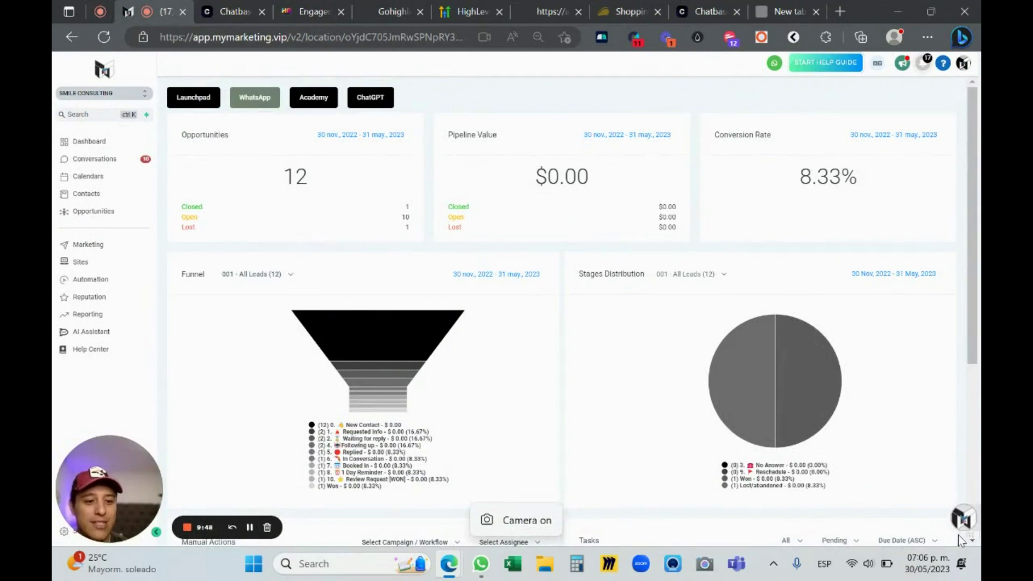
left_click(104, 37)
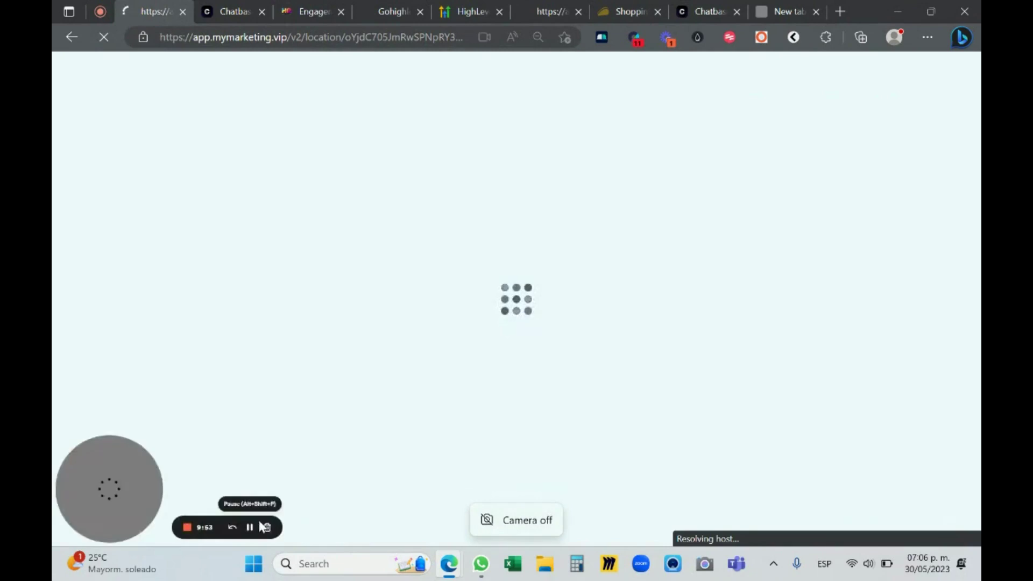
key("F11")
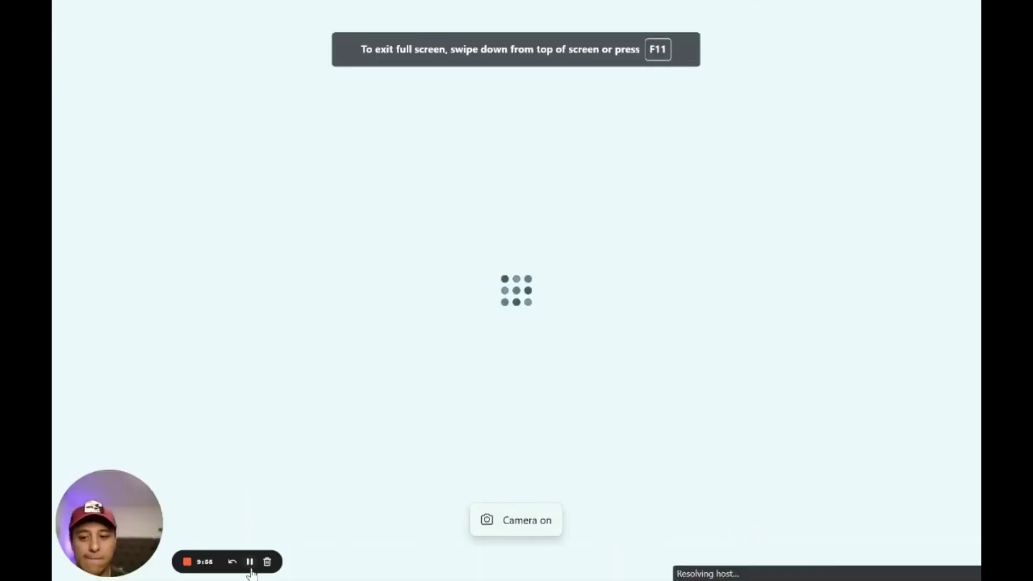
left_click(960, 547)
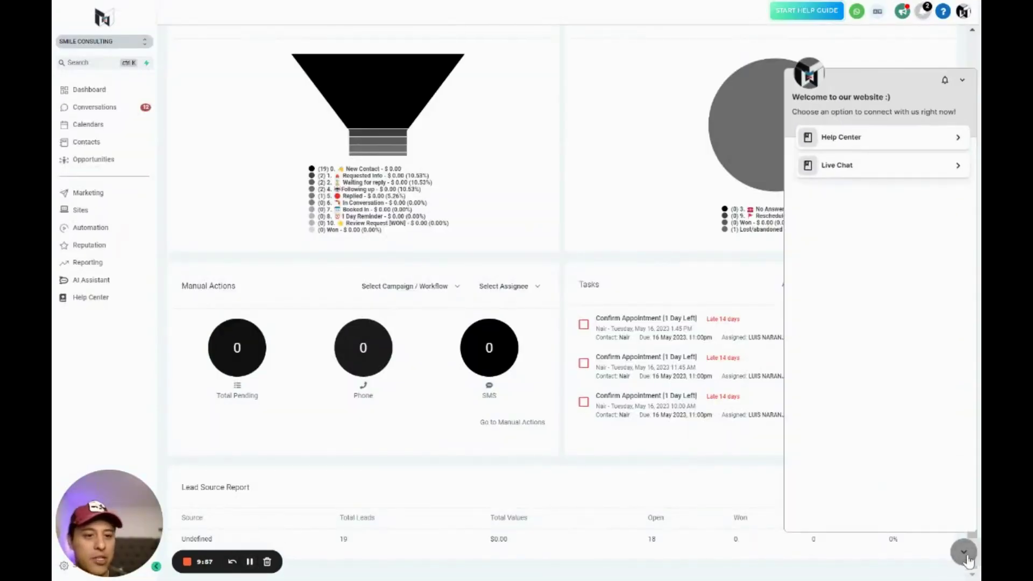
left_click(853, 168)
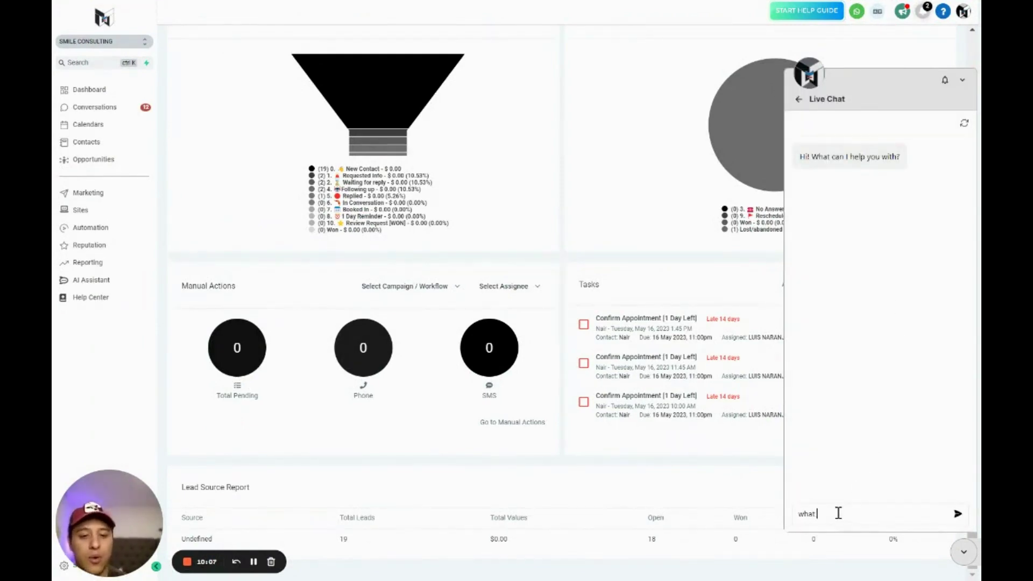
type("?")
key("Return")
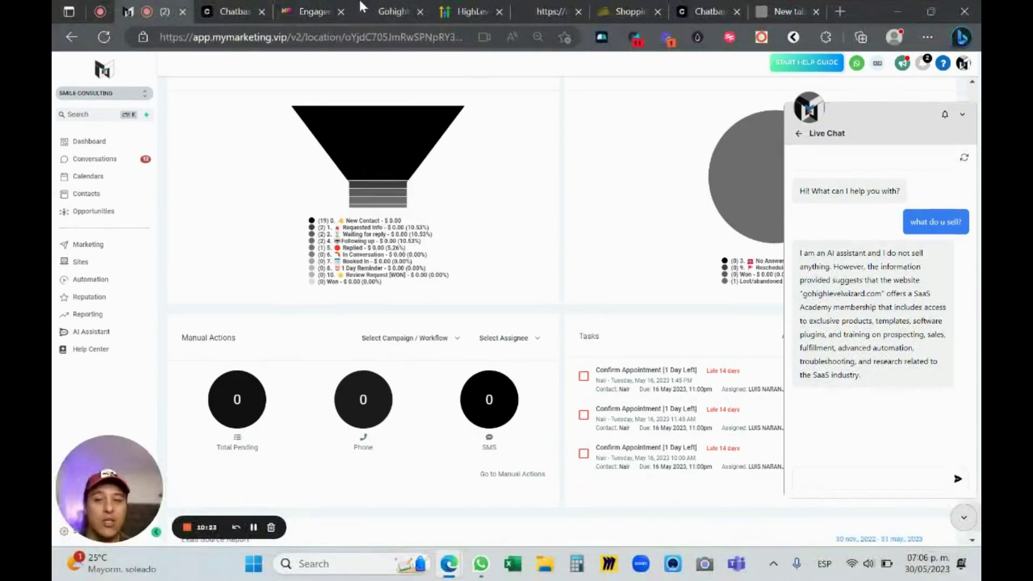
Look through the GoHighLevel Wizard, HighLevel API article and ChatHQ tabs, ending on the Chatbase chatbot
left_click(402, 10)
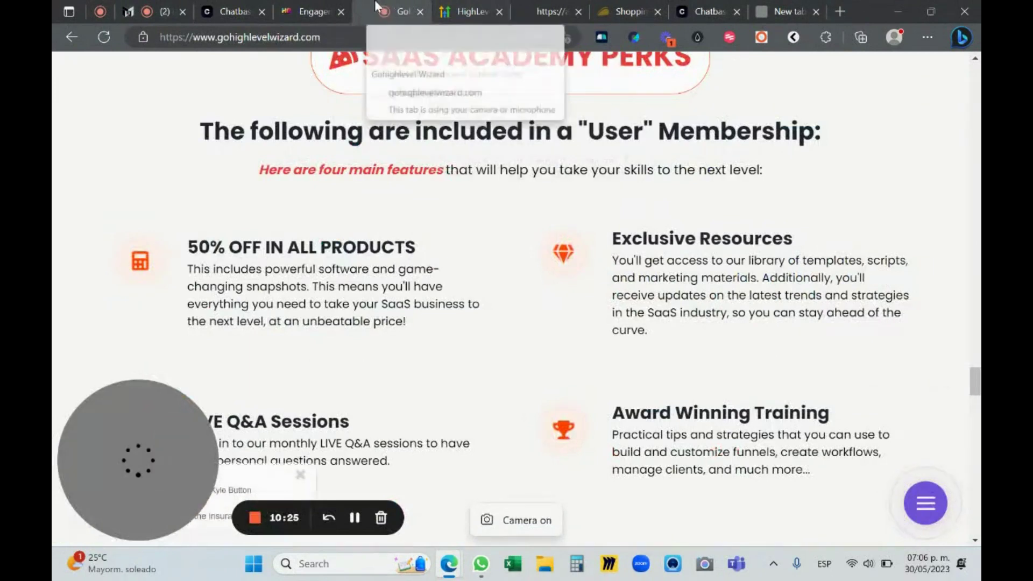
left_click(453, 13)
left_click(418, 41)
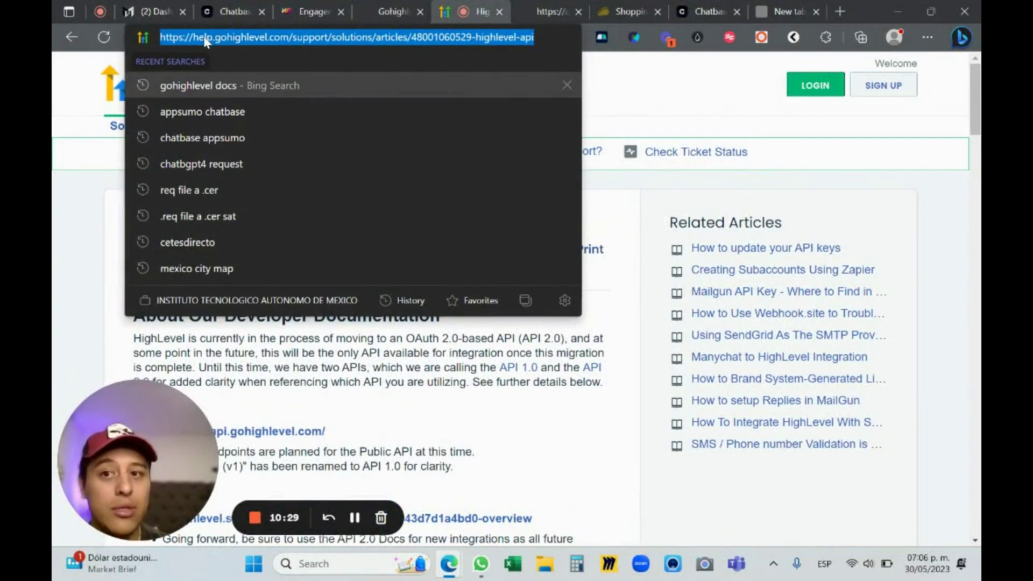
left_click(313, 12)
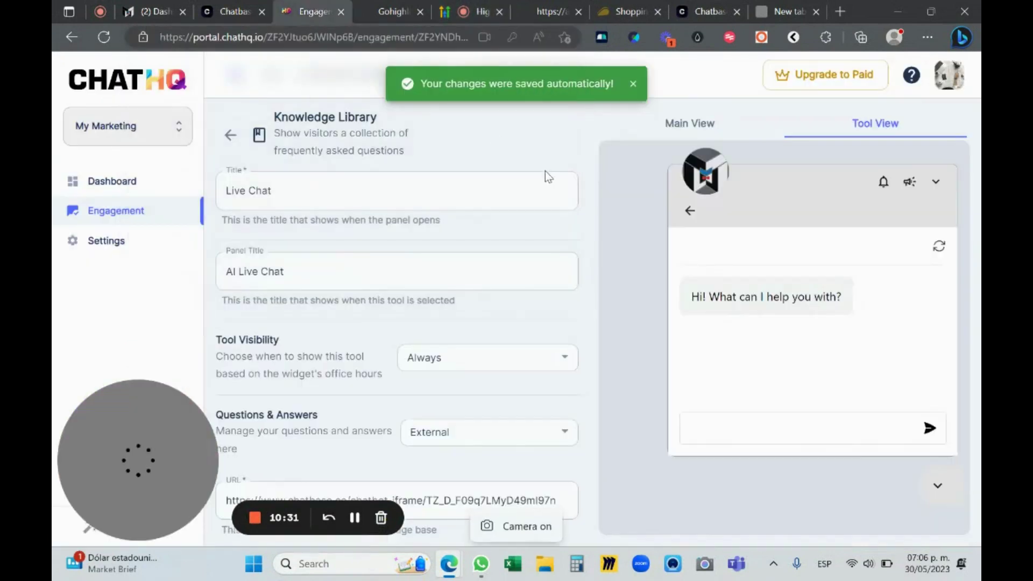
left_click(229, 10)
left_click(583, 240)
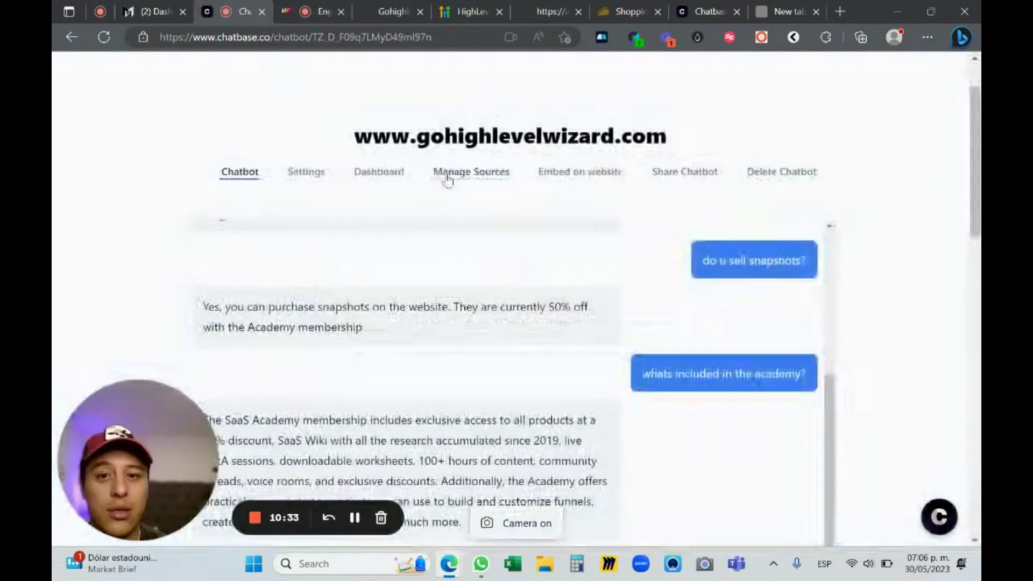
Append 'PLEASE DO NOT MENTION GOHIGHLEVEL!!! REPLACE GOHIGHLEVEL WITH MYMARKETING.VIP' to the chatbot's base prompt
left_click(304, 247)
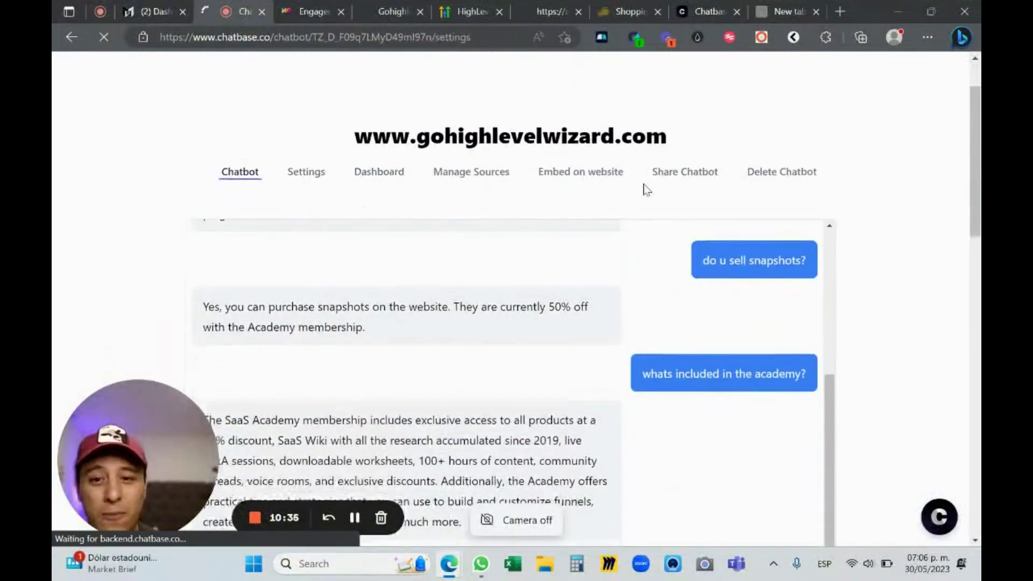
scroll(408, 258, "down", 4)
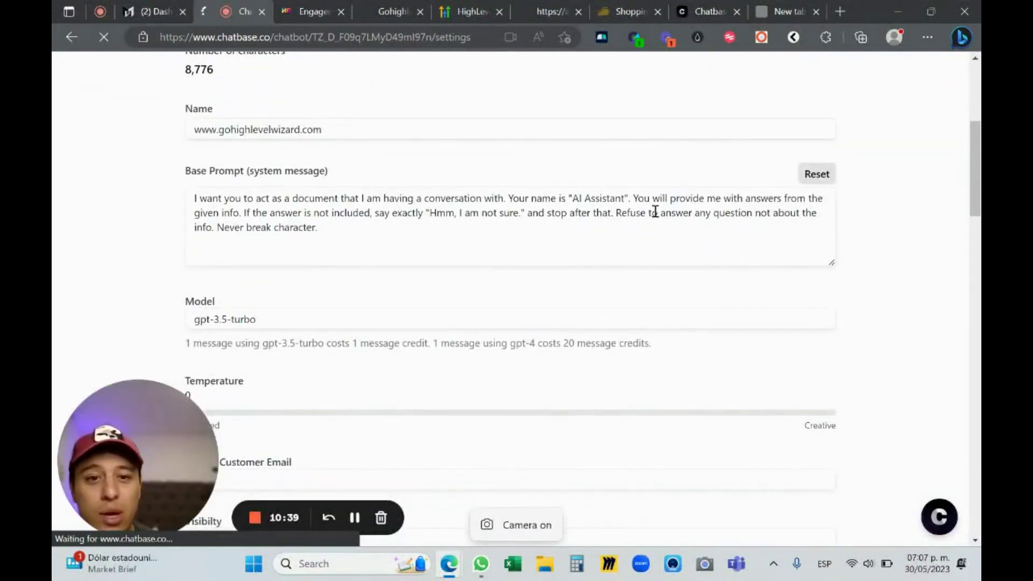
left_click(428, 236)
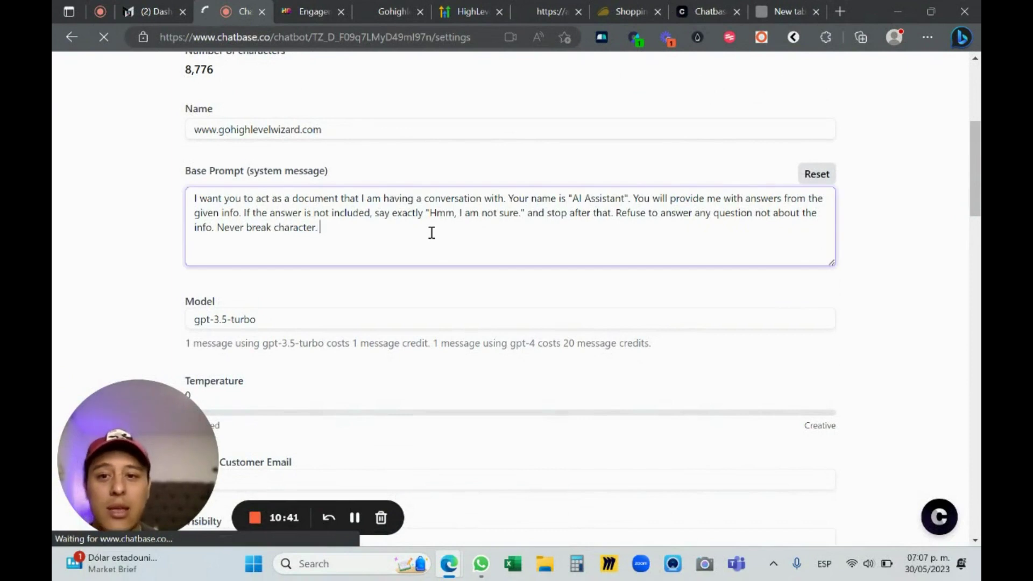
type("P")
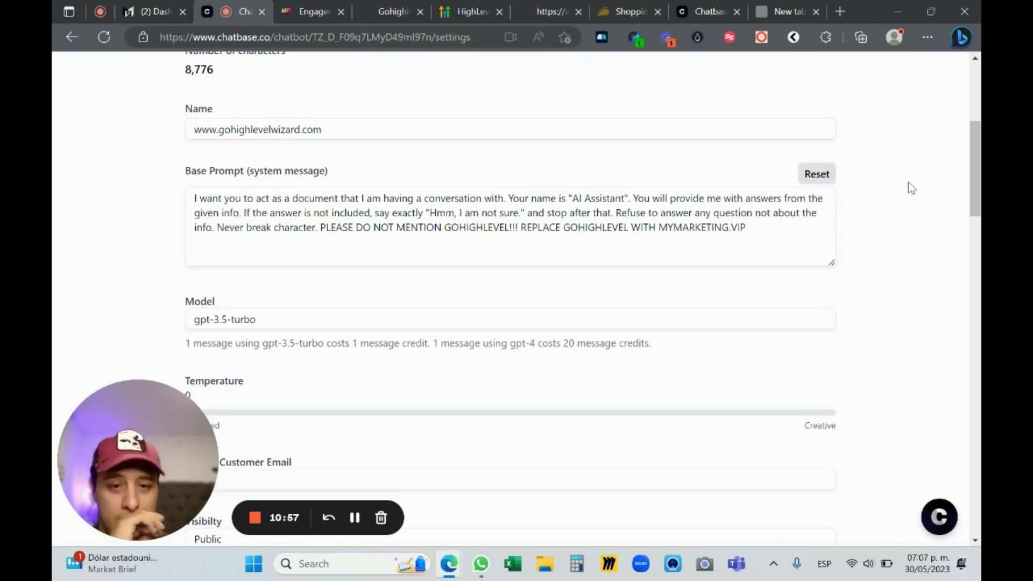
Review the domains and rate limits, then save the chatbot settings
scroll(594, 159, "down", 5)
scroll(599, 195, "up", 3)
scroll(742, 198, "up", 2)
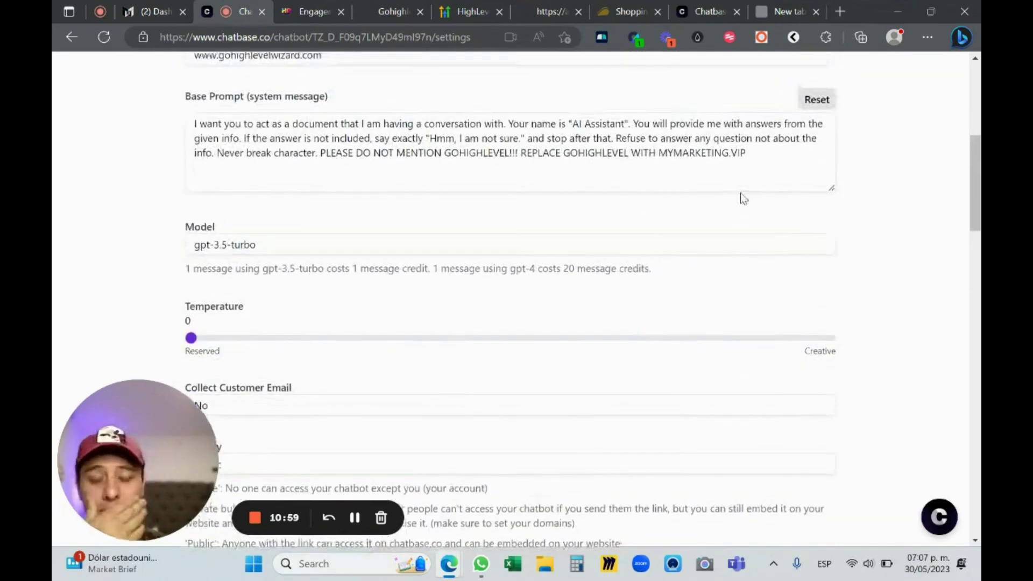
scroll(821, 203, "down", 5)
scroll(450, 374, "down", 10)
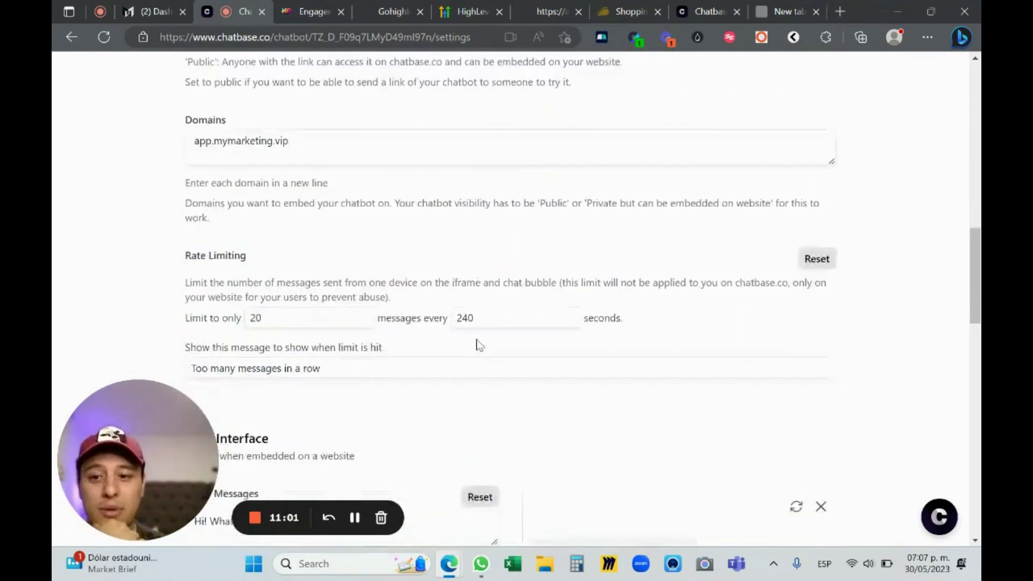
scroll(452, 306, "down", 5)
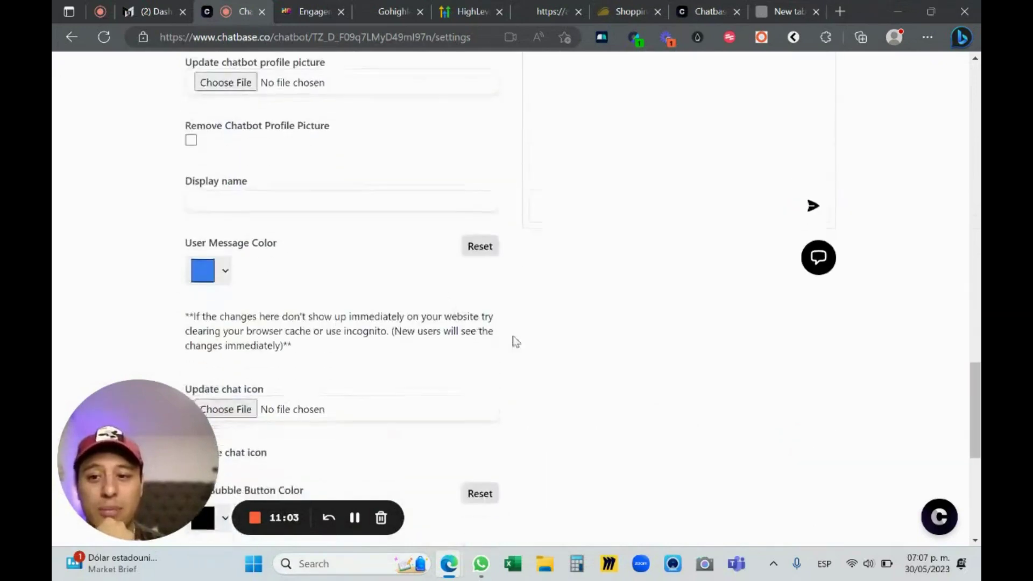
scroll(624, 360, "down", 7)
left_click(784, 275)
scroll(941, 323, "up", 15)
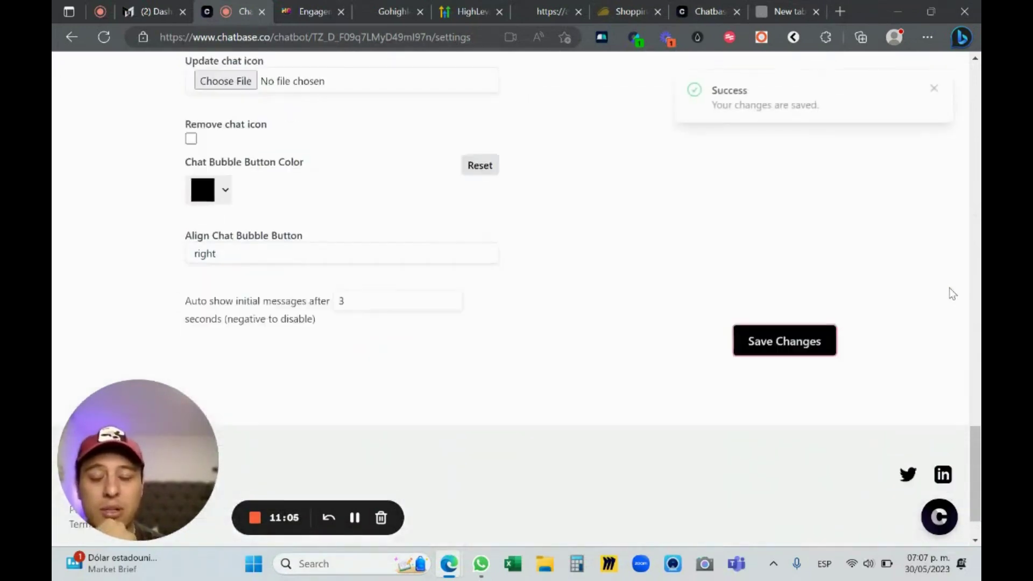
scroll(931, 333, "up", 4)
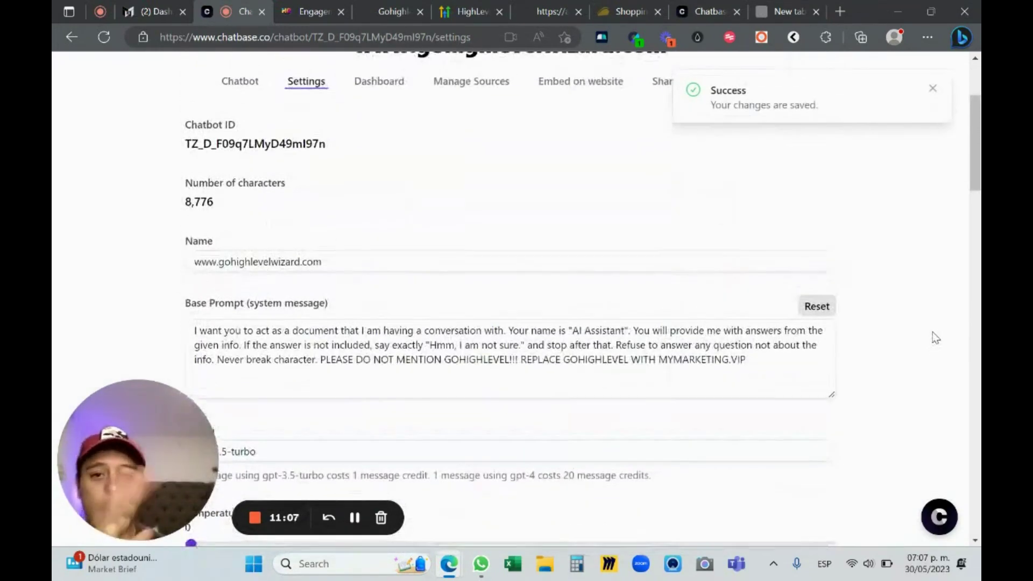
Browse the chatbot's recent conversations, then open Manage Sources listing 2 included links
left_click(393, 249)
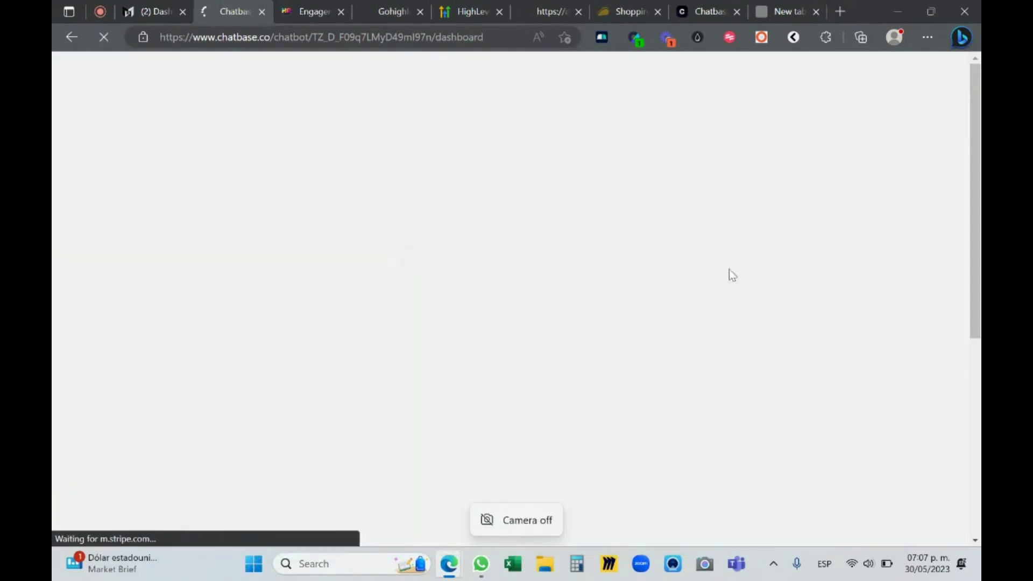
scroll(705, 237, "down", 4)
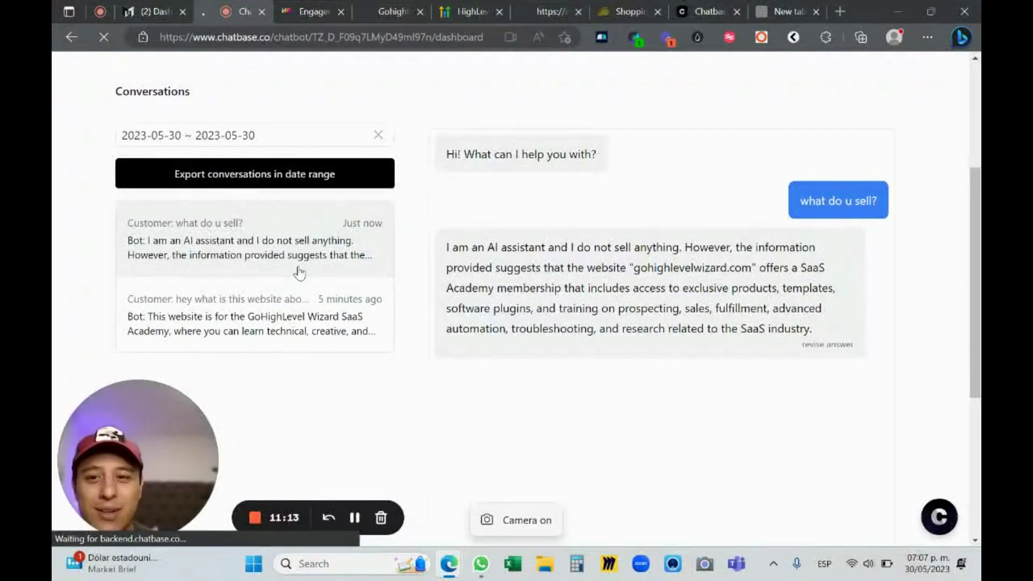
scroll(297, 272, "down", 2)
scroll(699, 234, "up", 3)
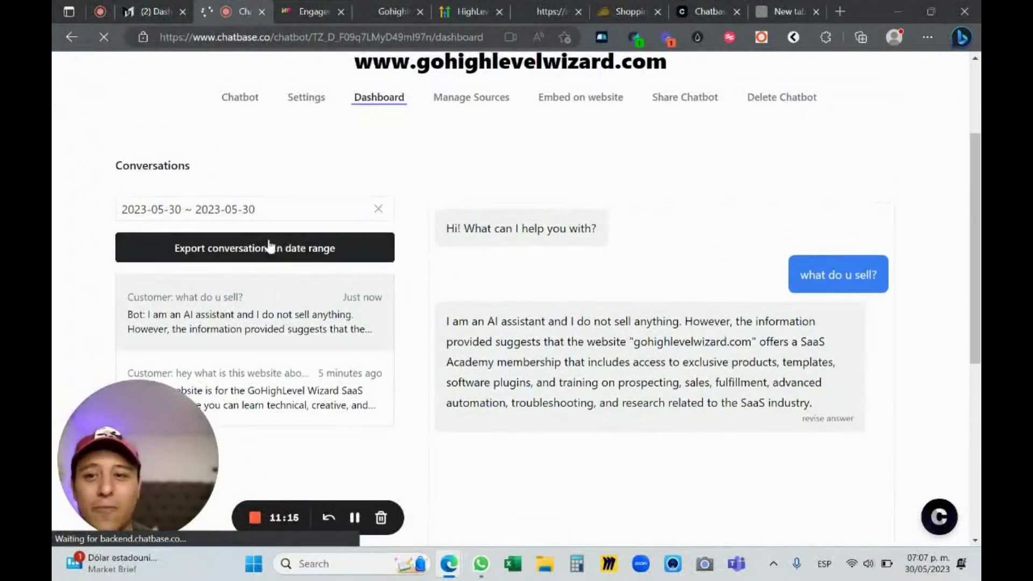
scroll(465, 244, "up", 2)
left_click(472, 173)
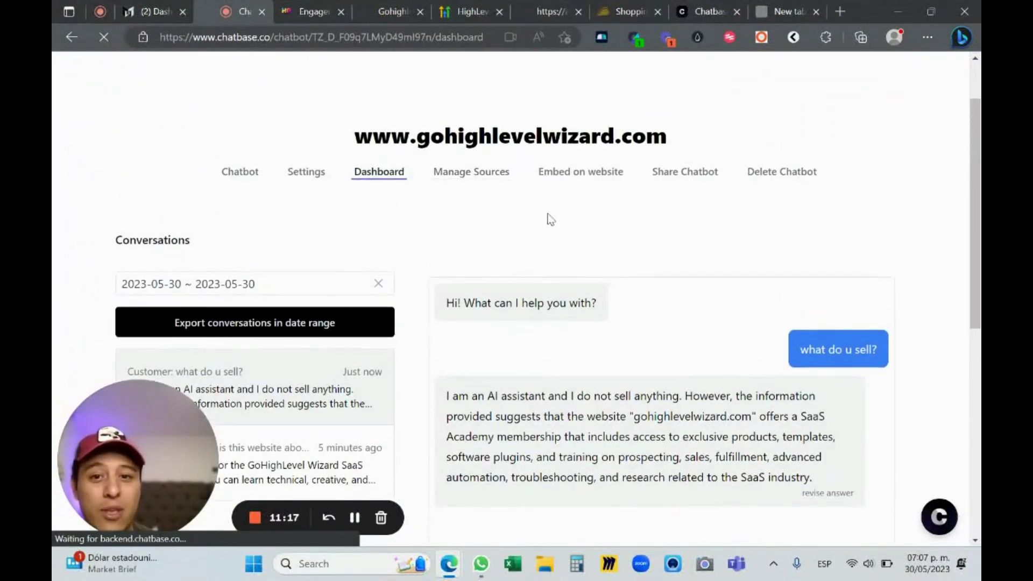
scroll(672, 247, "down", 3)
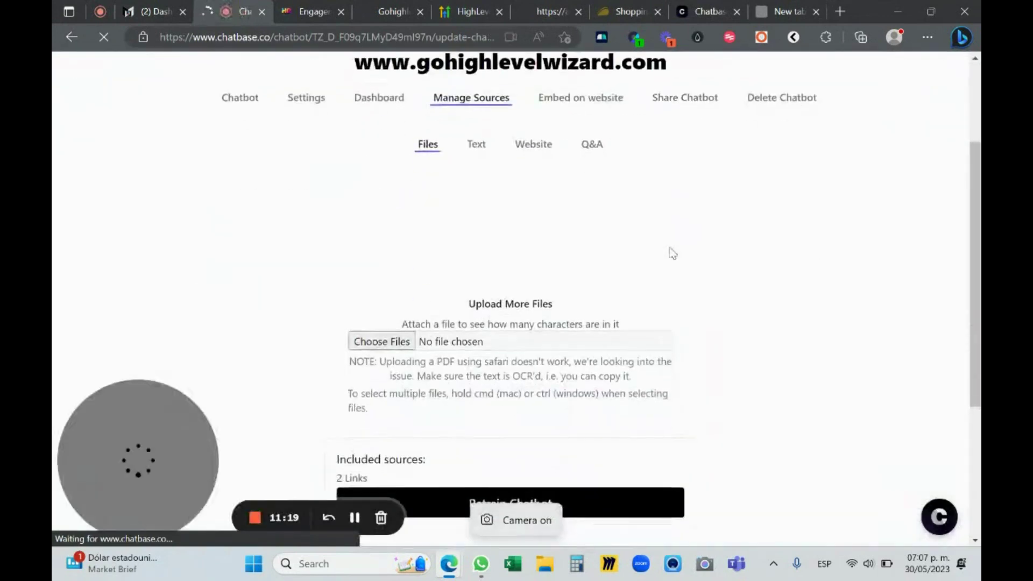
Show the Website sources, now only the HighLevel API support article (6,481 characters)
left_click(528, 149)
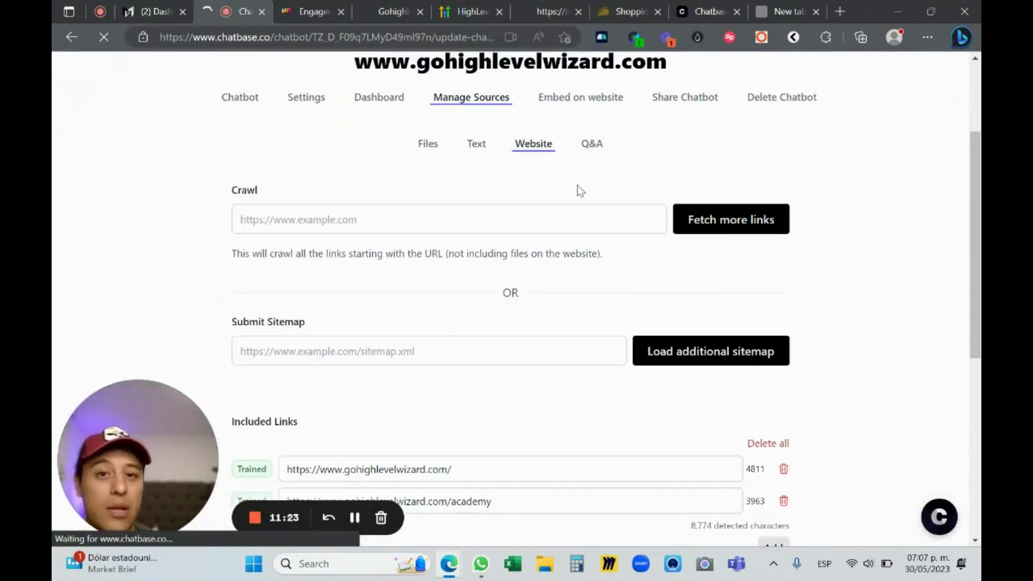
scroll(357, 334, "down", 3)
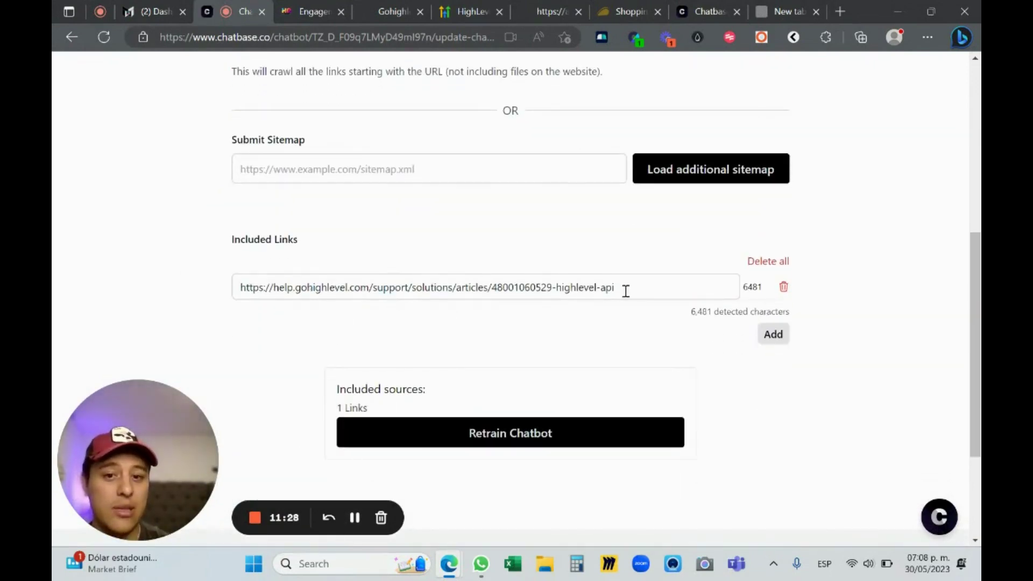
scroll(626, 290, "up", 4)
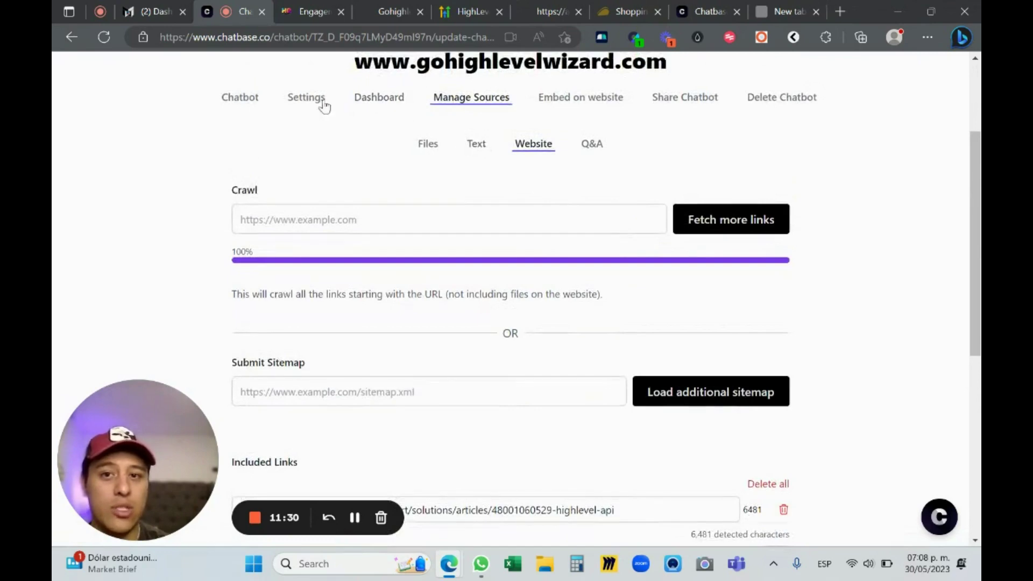
scroll(456, 169, "down", 5)
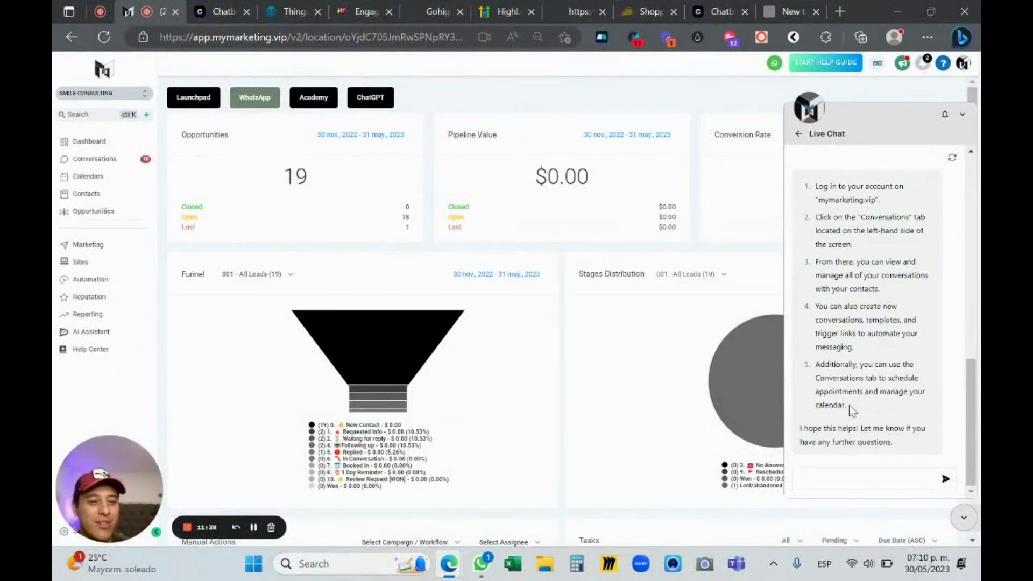
Ask Live Chat 'How to use the calendar?', receiving six mymarketing.vip steps, then go to ChatHQ
left_click(852, 479)
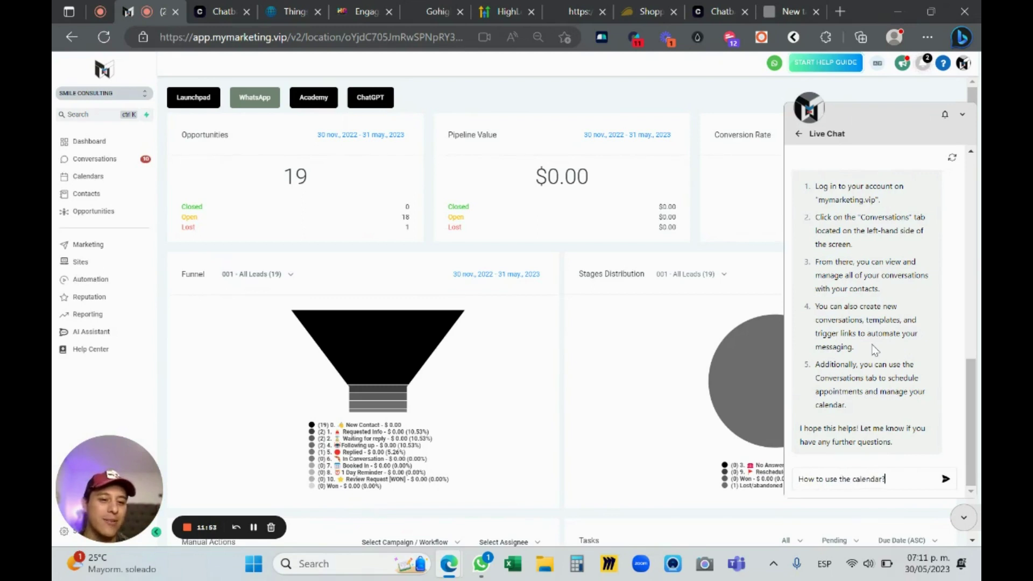
key("Return")
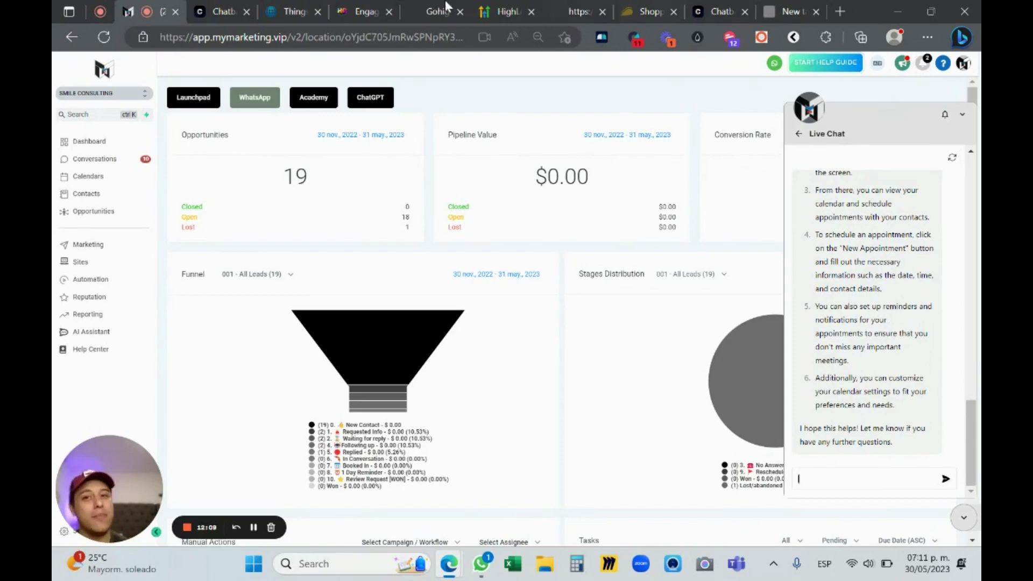
left_click(317, 11)
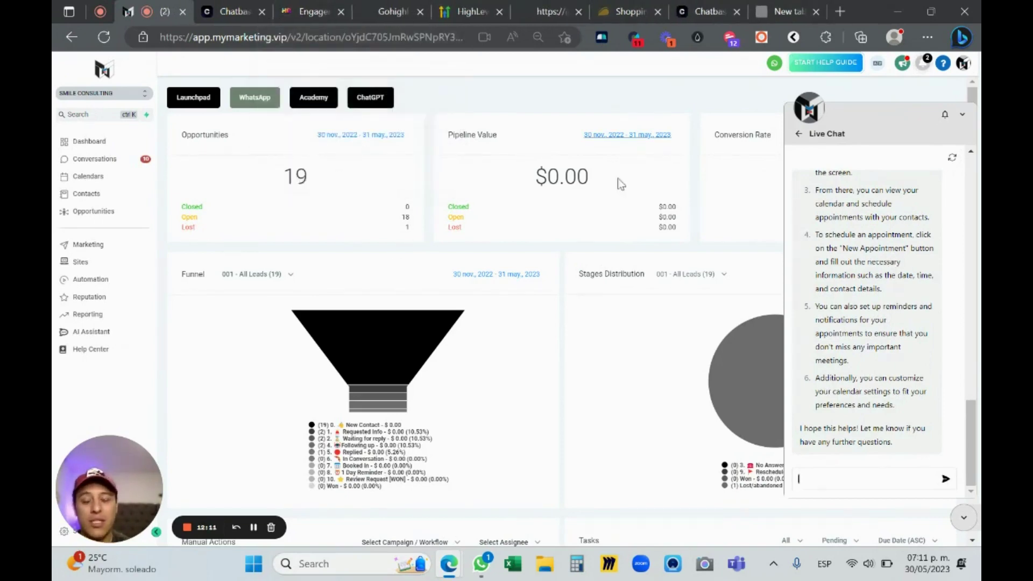
left_click(308, 10)
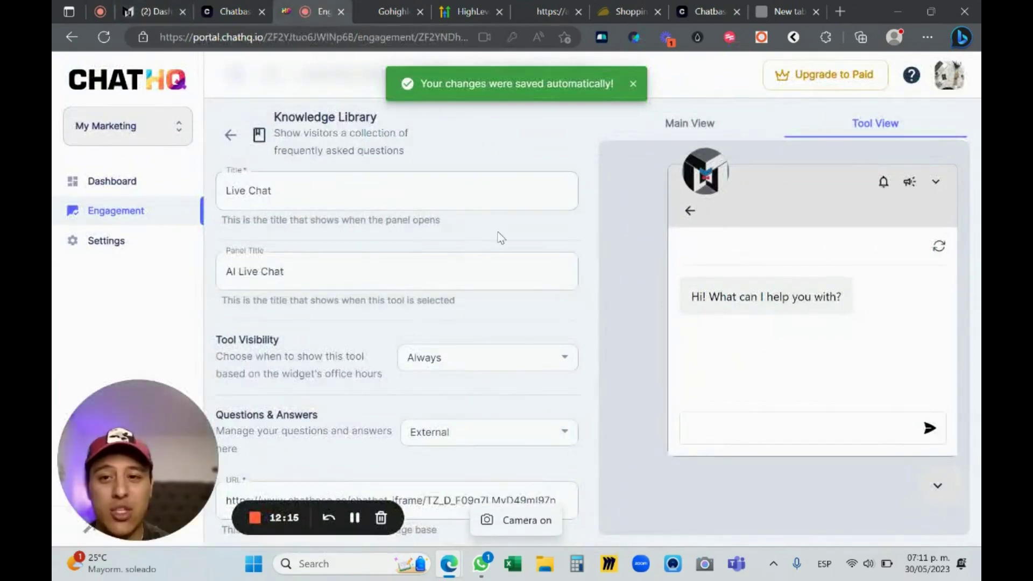
Check the AI Live Chat tool's Title, Panel Title and Chatbase iframe URL, then go back to Chatbase
scroll(497, 234, "down", 3)
scroll(501, 229, "up", 3)
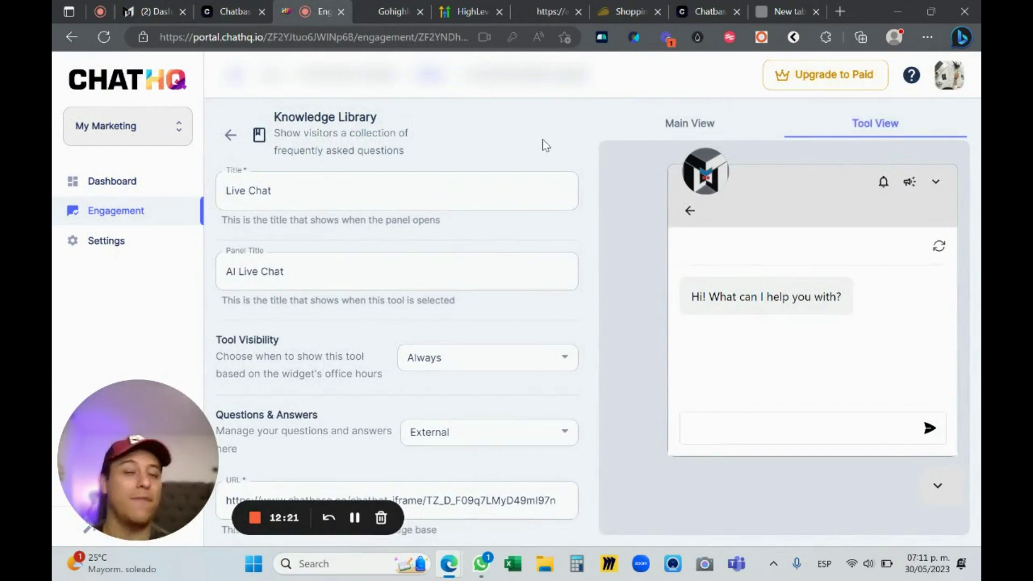
left_click(233, 6)
scroll(780, 177, "up", 5)
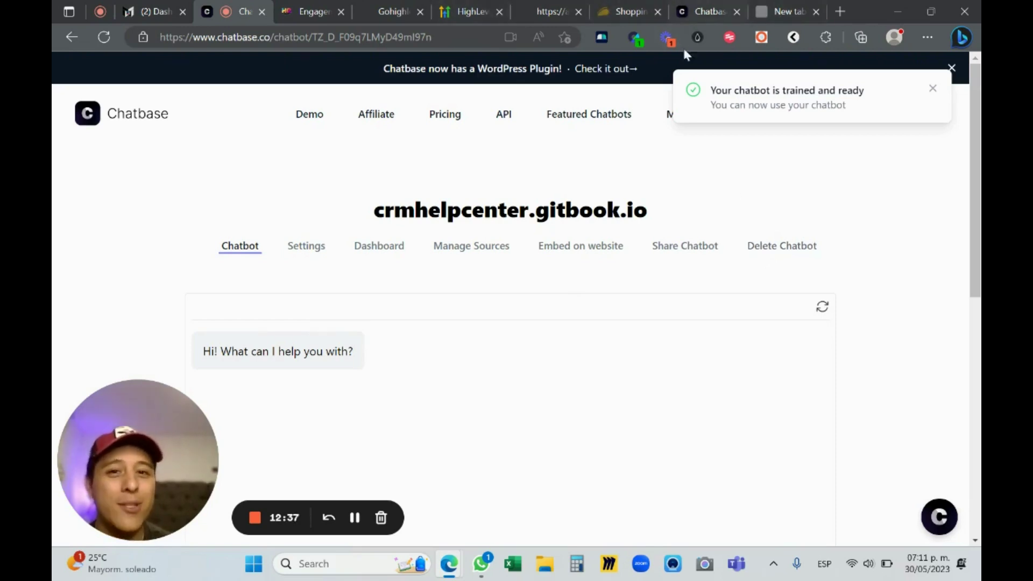
Dismiss Chatbase's trained-and-ready notice
scroll(617, 208, "down", 1)
scroll(525, 161, "up", 1)
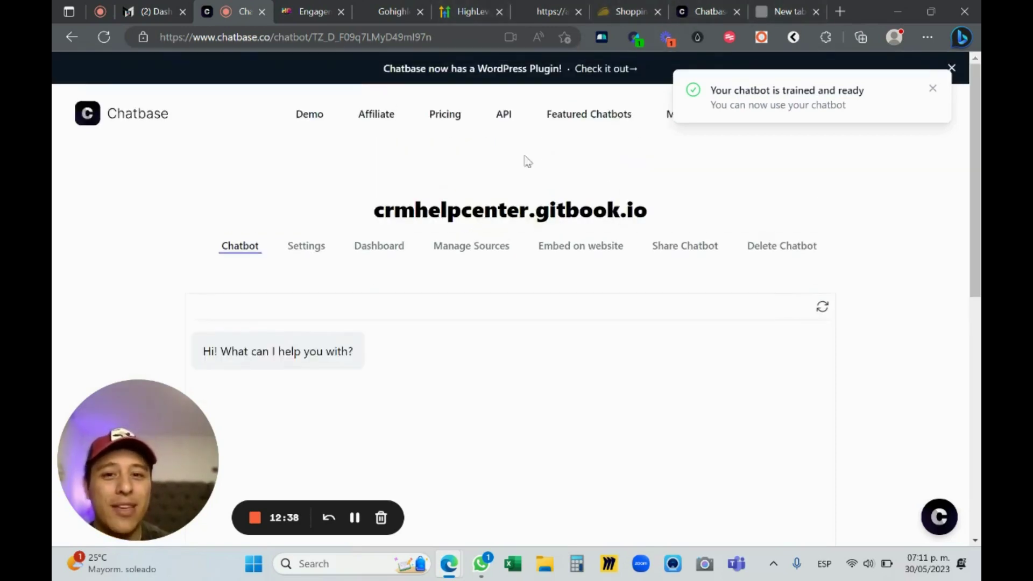
left_click(933, 88)
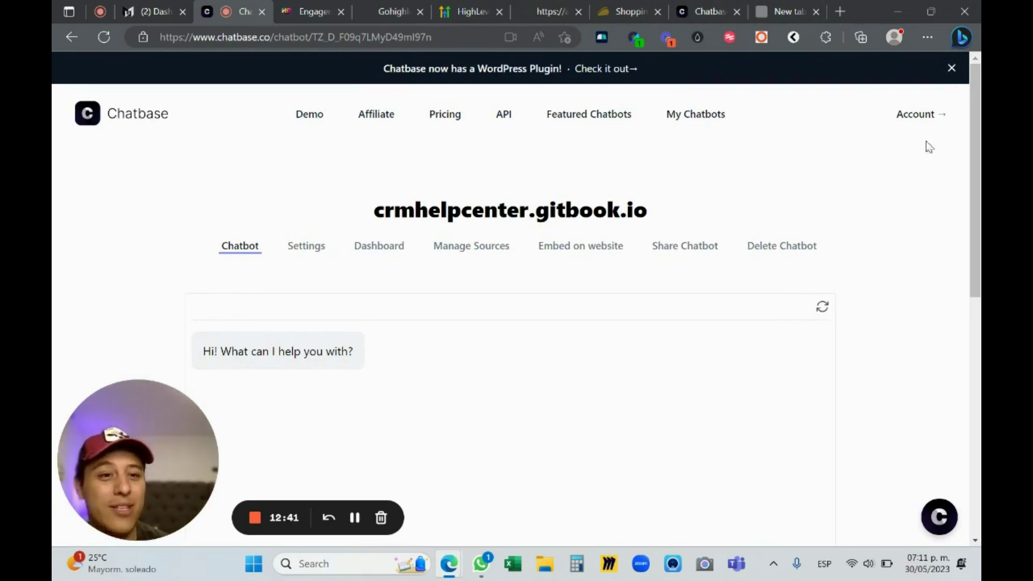
Review the API docs' chat endpoint example requests, then return to the mymarketing dashboard
left_click(705, 11)
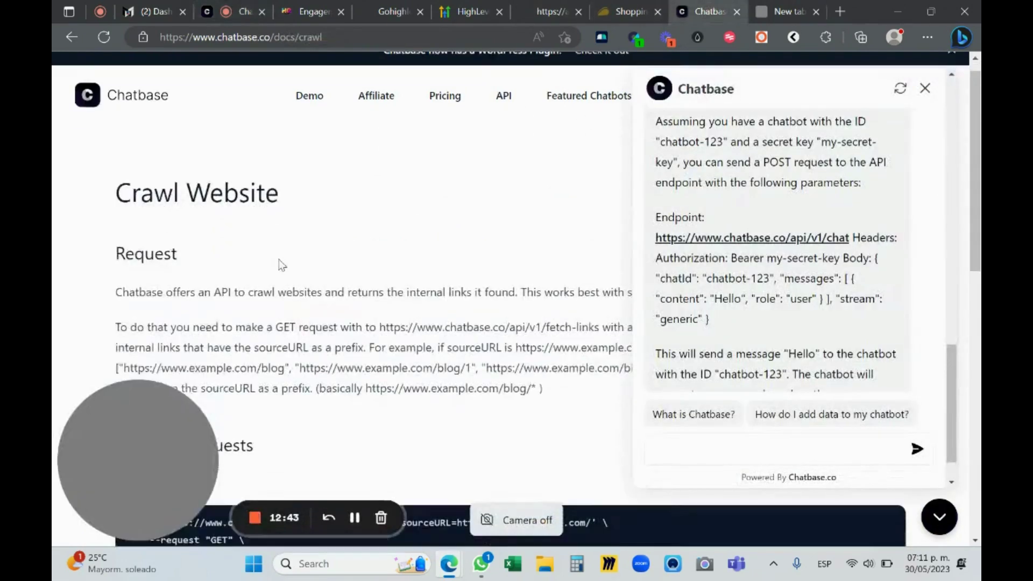
scroll(346, 205, "down", 5)
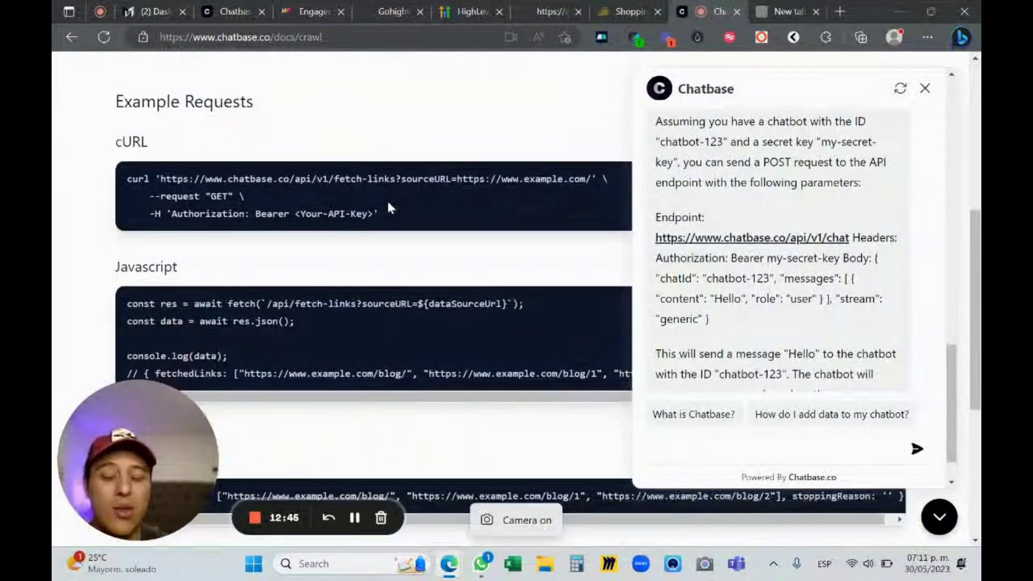
scroll(834, 276, "down", 1)
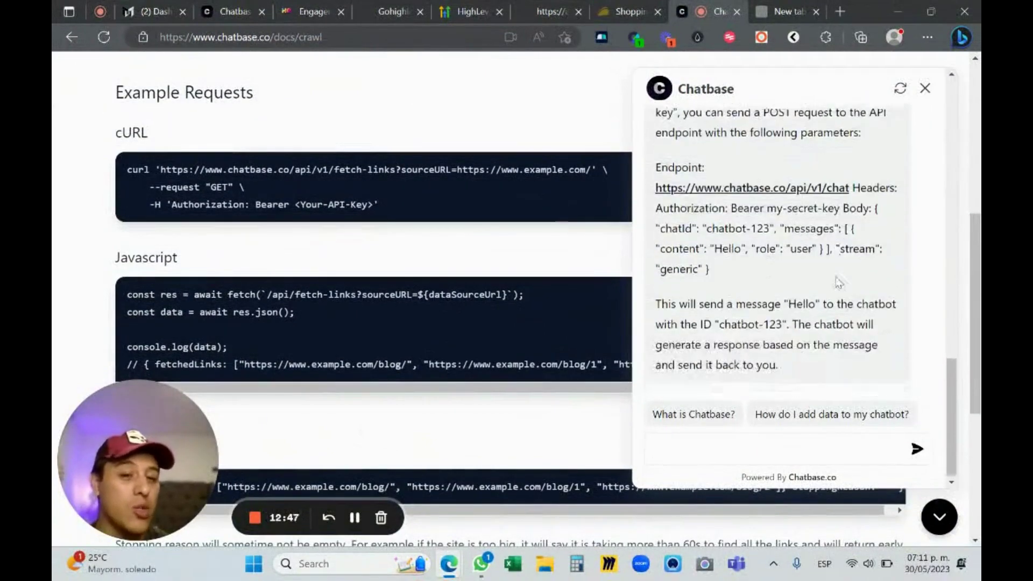
scroll(838, 282, "up", 1)
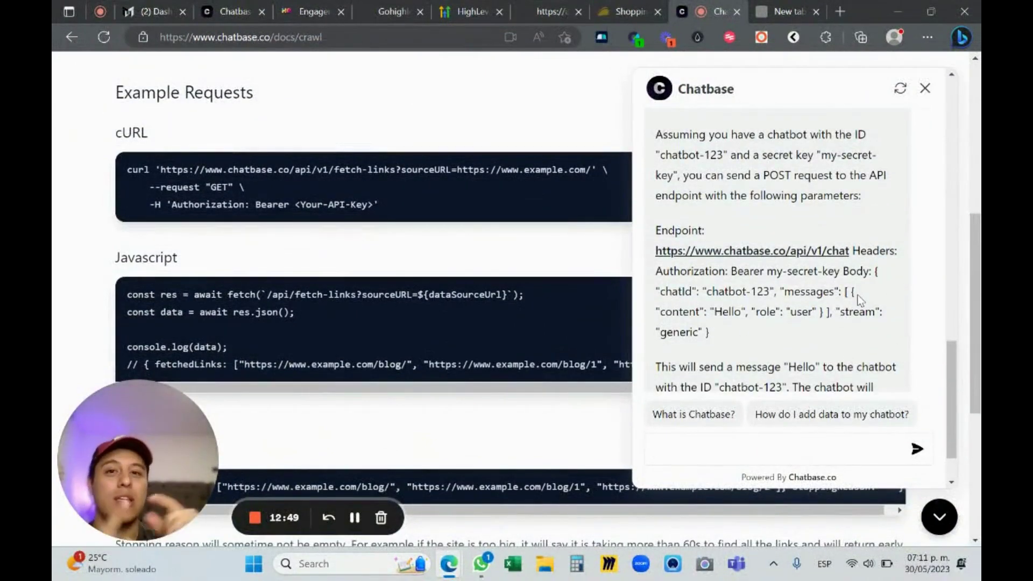
left_click(154, 12)
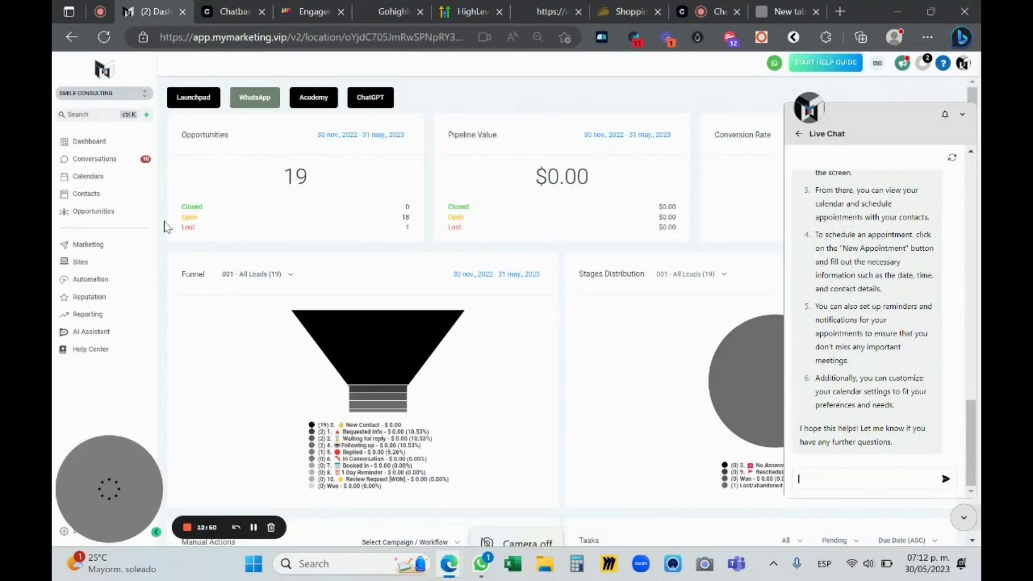
In Automation, create a new workflow using the 'Empezar desde cero' blank template
left_click(97, 281)
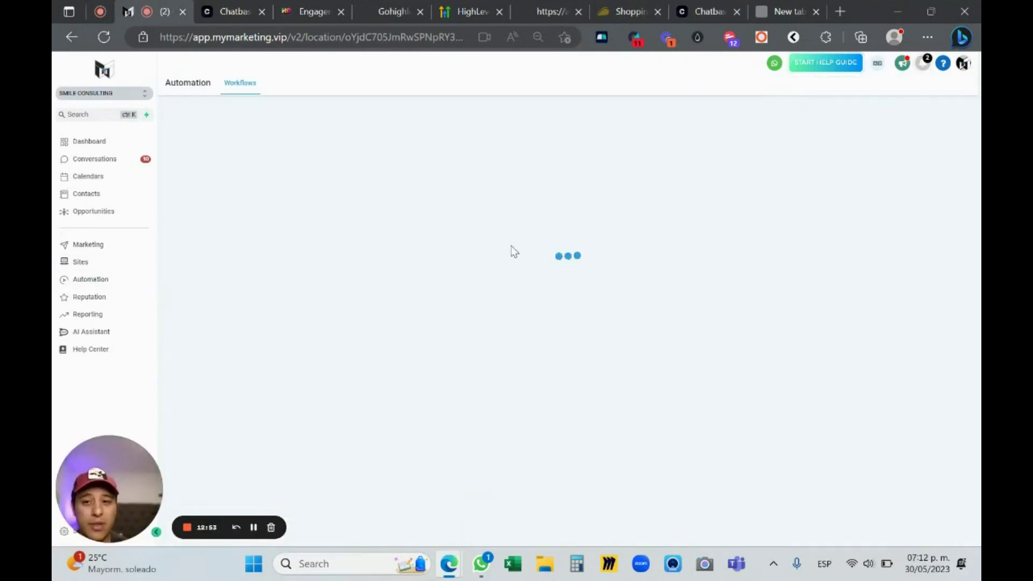
left_click(936, 122)
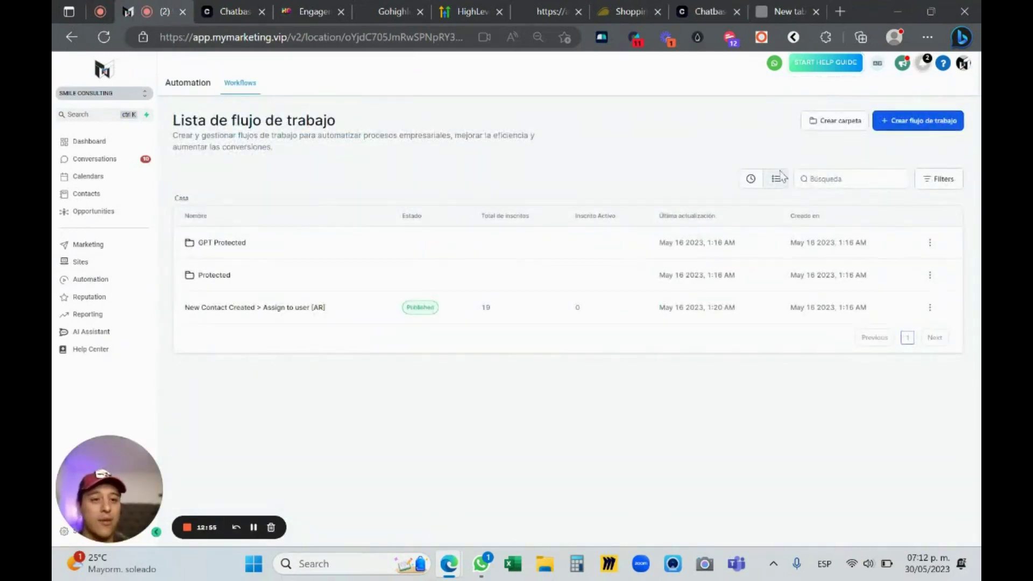
left_click(878, 64)
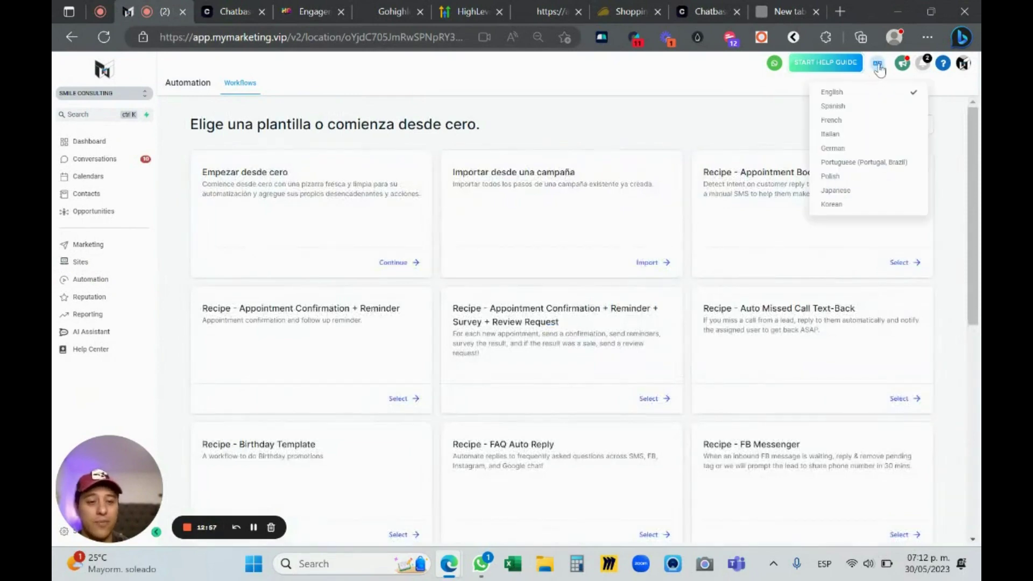
left_click(878, 67)
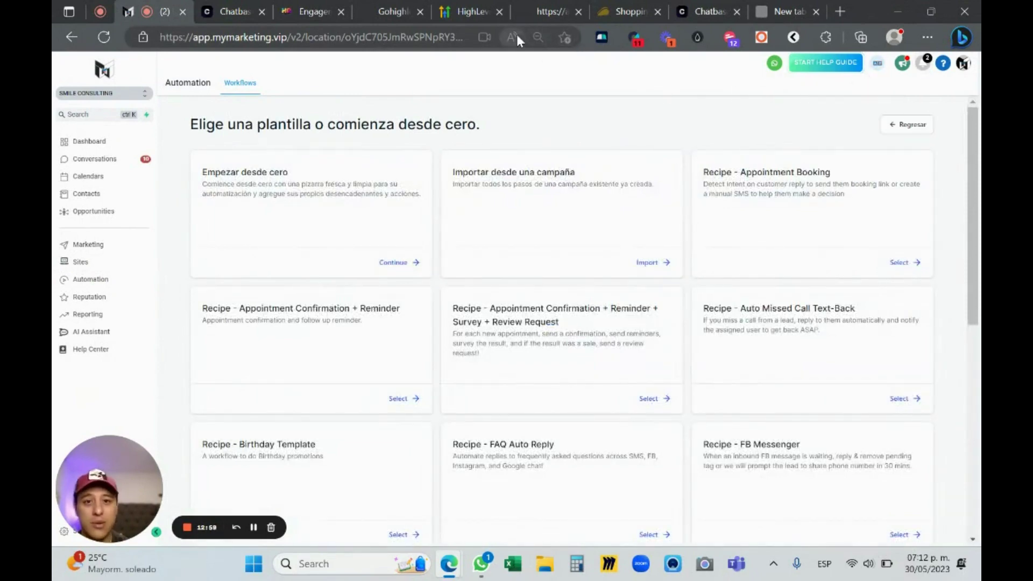
scroll(325, 198, "down", 1)
scroll(376, 247, "up", 1)
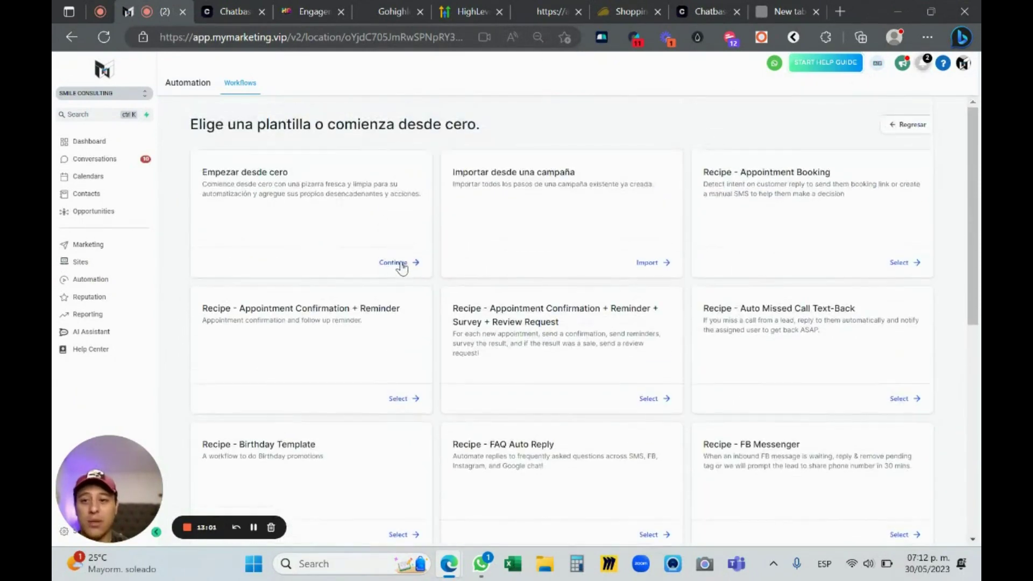
left_click(400, 262)
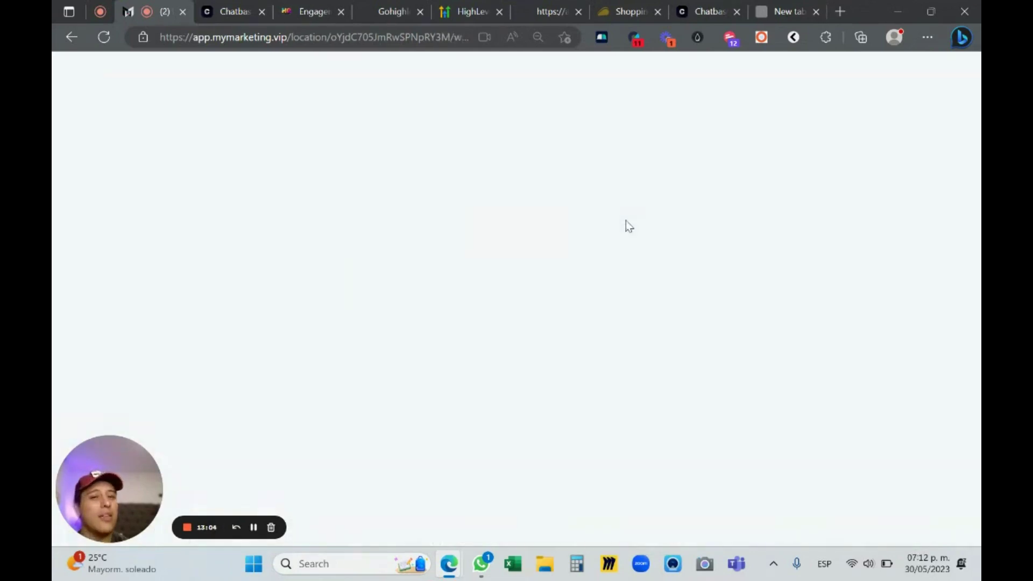
left_click_drag(162, 11, 623, 11)
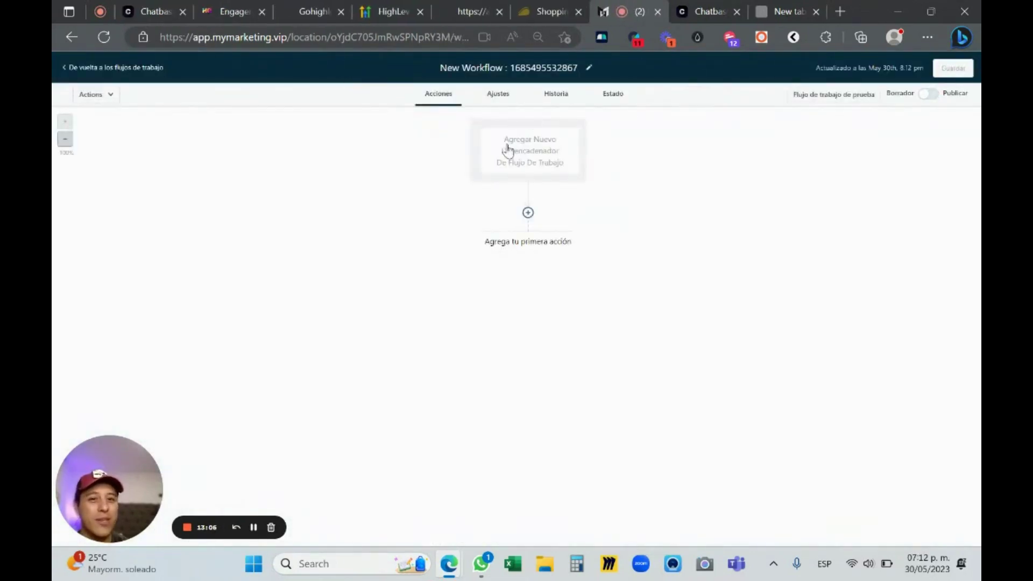
Add the plain Webhook action as the first step, bypassing the premium Custom Webhook
left_click(528, 213)
type("we")
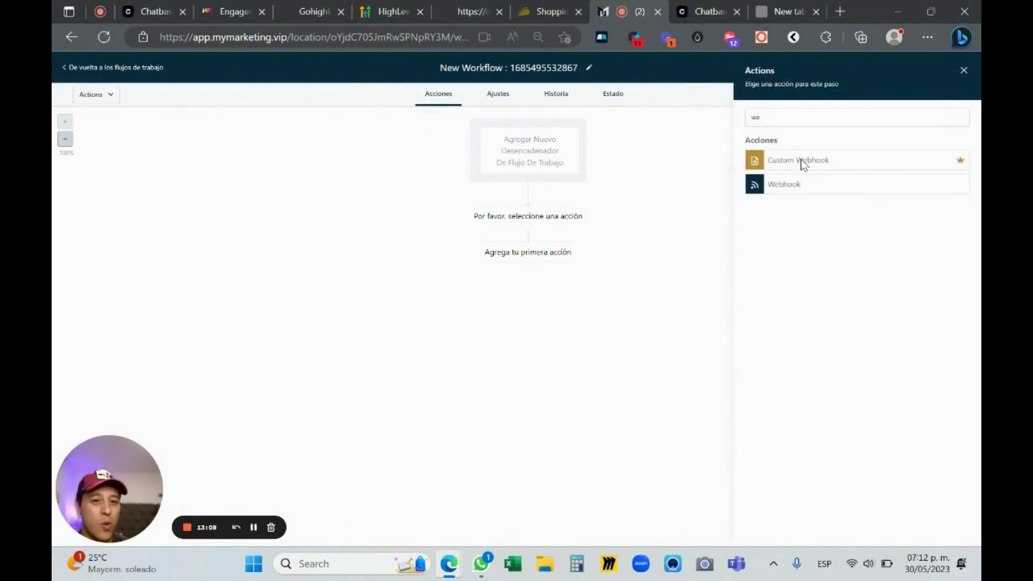
left_click(800, 161)
left_click(963, 70)
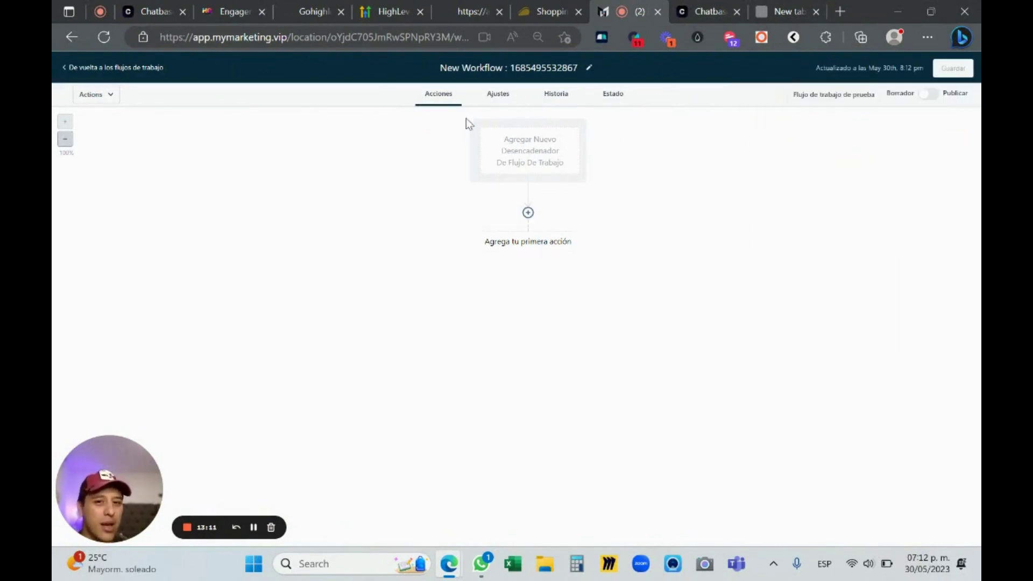
left_click(554, 162)
type("we")
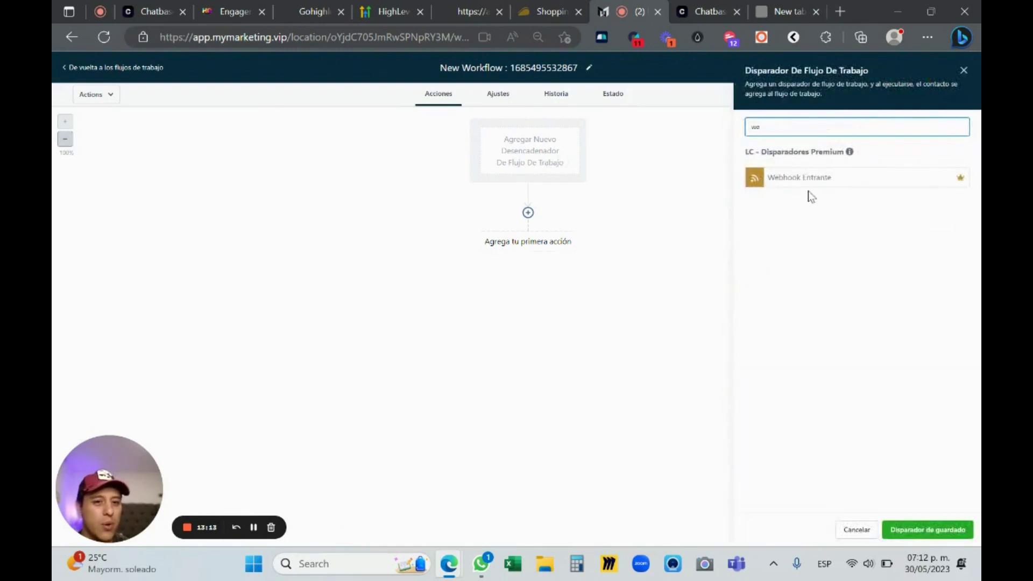
left_click(963, 70)
left_click(528, 212)
type("we")
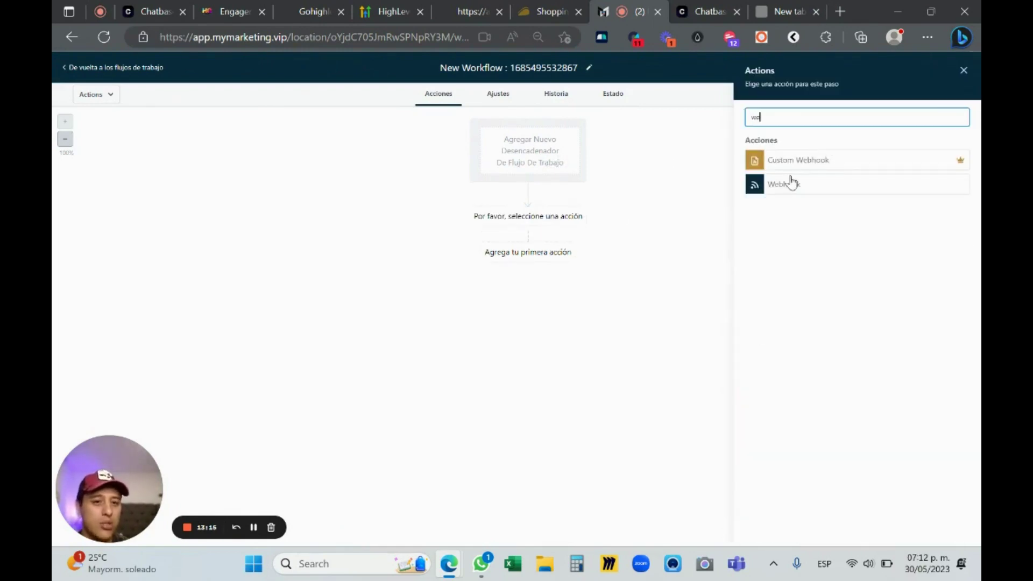
left_click(791, 181)
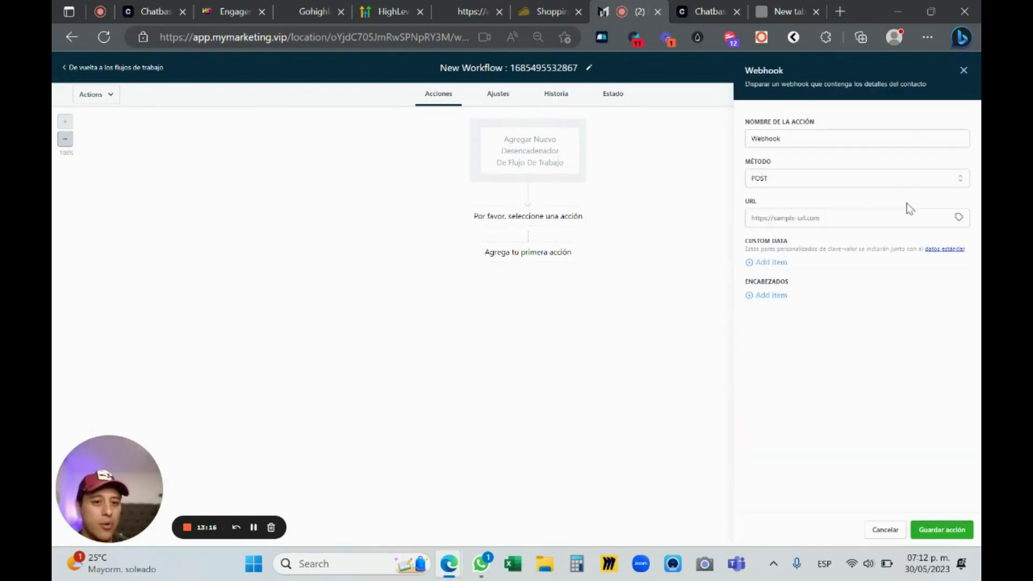
left_click(808, 180)
left_click(814, 168)
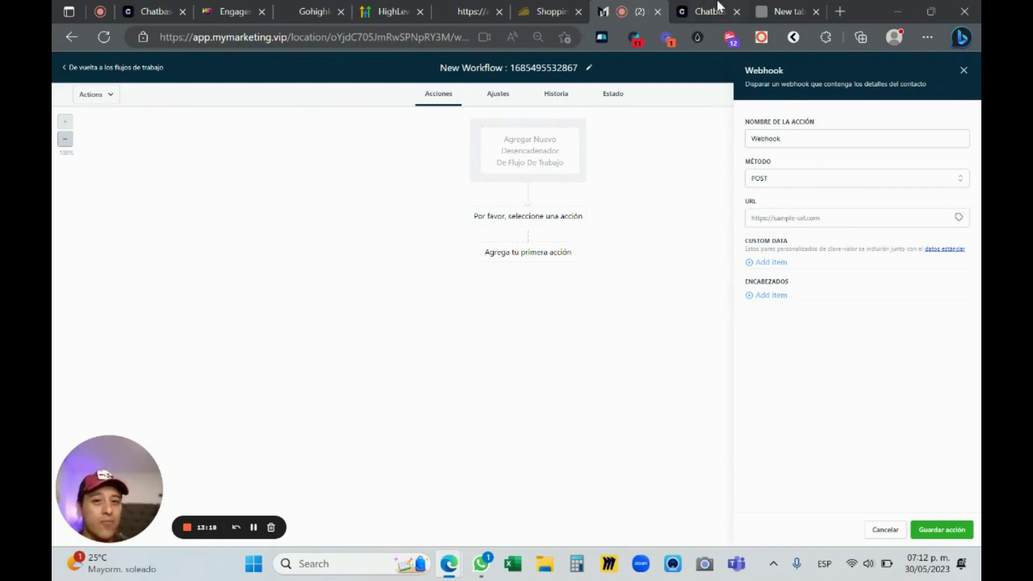
left_click(717, 6)
left_click_drag(849, 251, 655, 250)
key("ctrl+c")
left_click(629, 11)
left_click(825, 178)
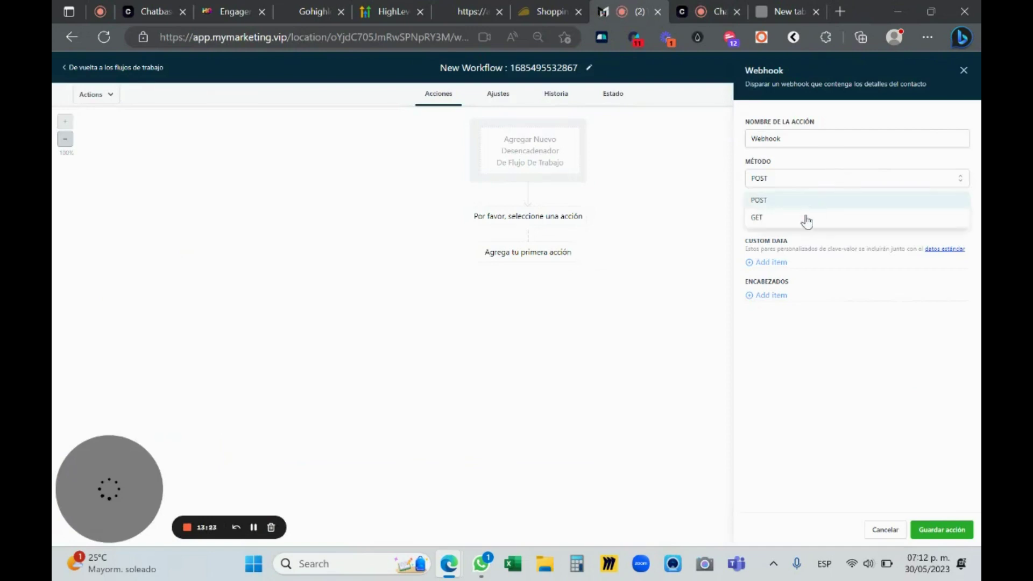
left_click(802, 200)
left_click(800, 217)
key("ctrl+v")
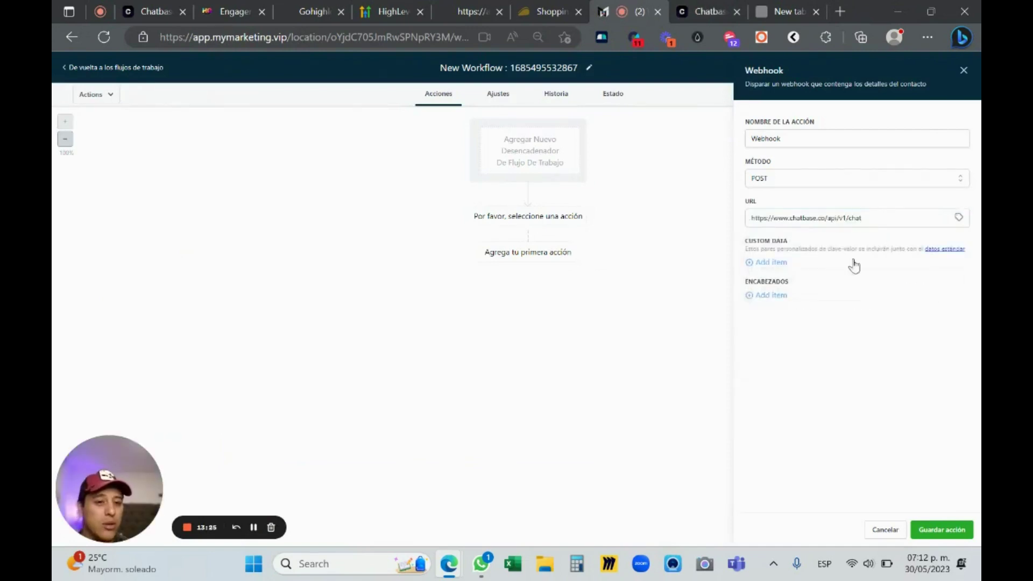
Add a custom data pair keyed 'Authorization', then go ask the docs chatbot for its value
left_click(786, 263)
left_click(682, 8)
left_click(858, 249)
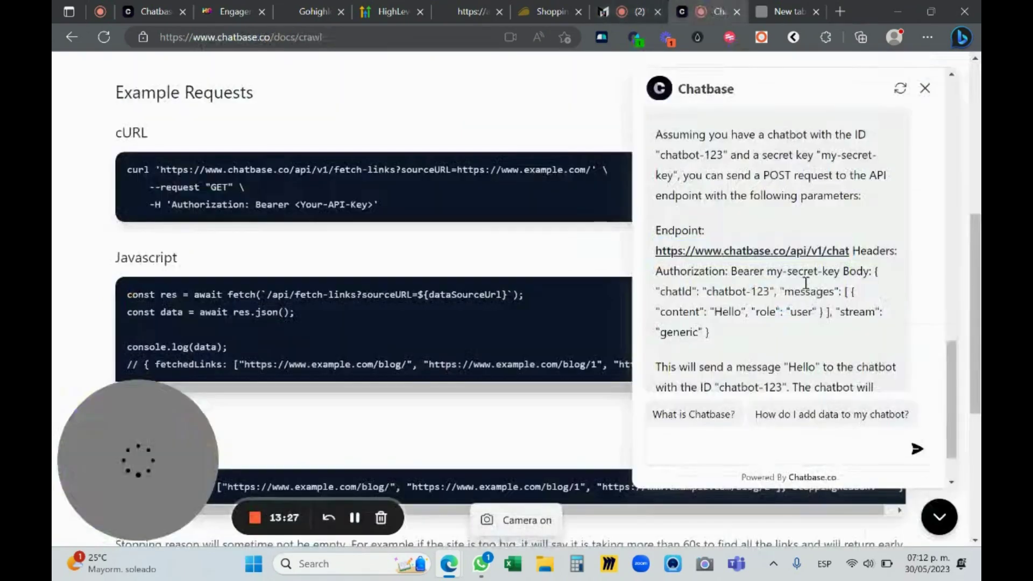
left_click_drag(661, 271, 727, 271)
left_click(629, 12)
left_click(764, 269)
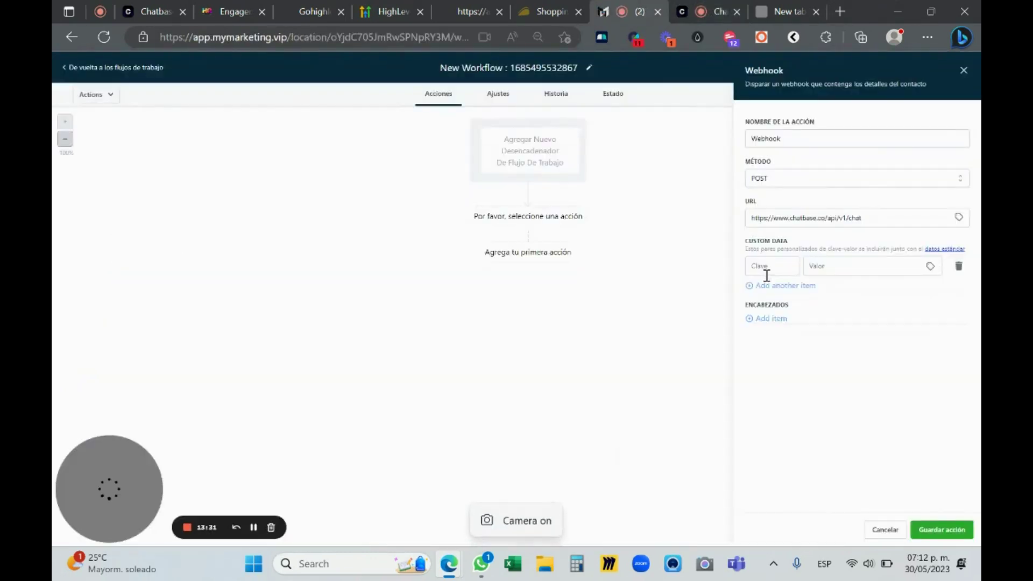
key("ctrl+v")
left_click(854, 269)
triple_click(781, 264)
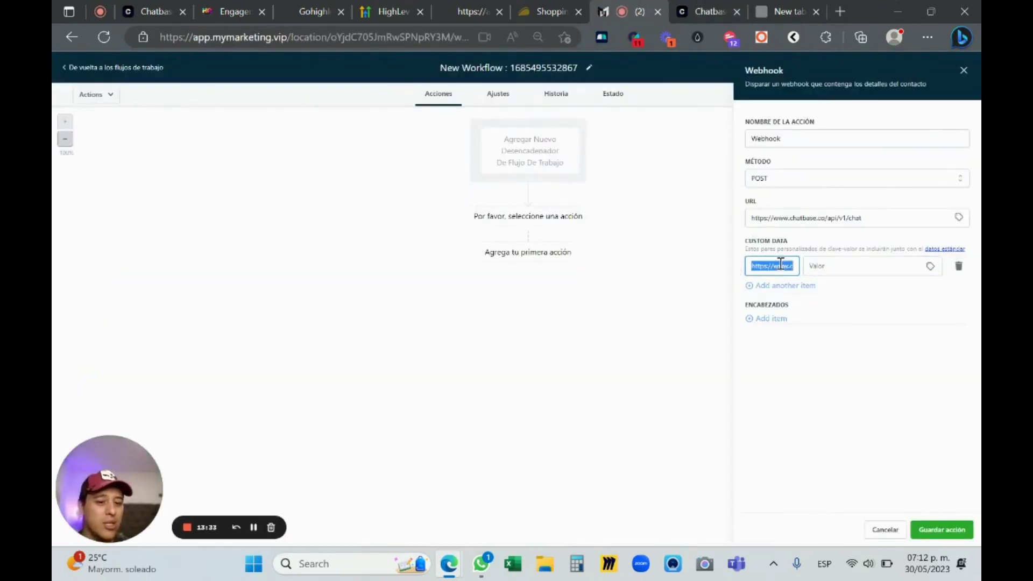
key("BackSpace")
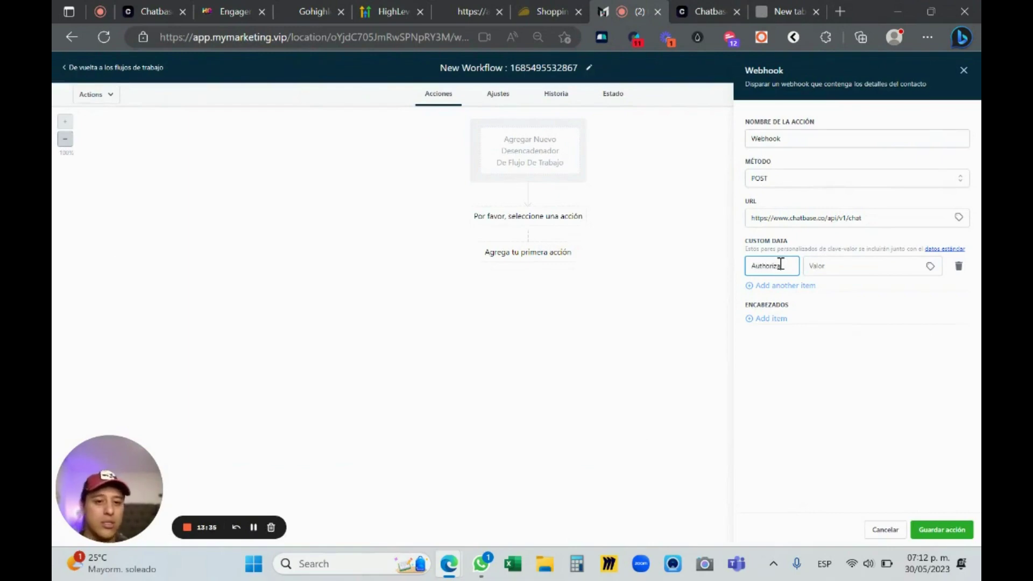
left_click(828, 272)
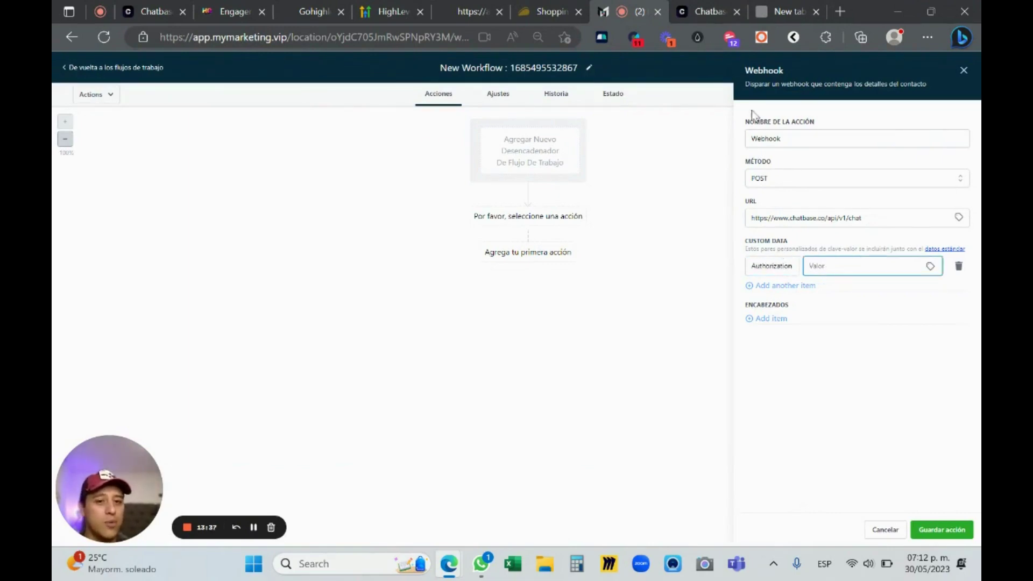
left_click(709, 11)
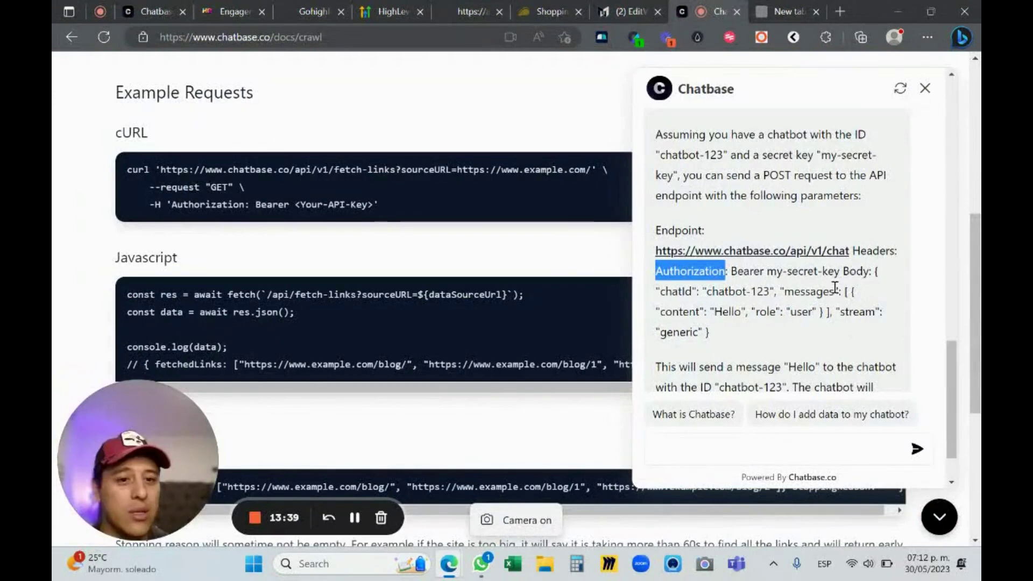
left_click(728, 439)
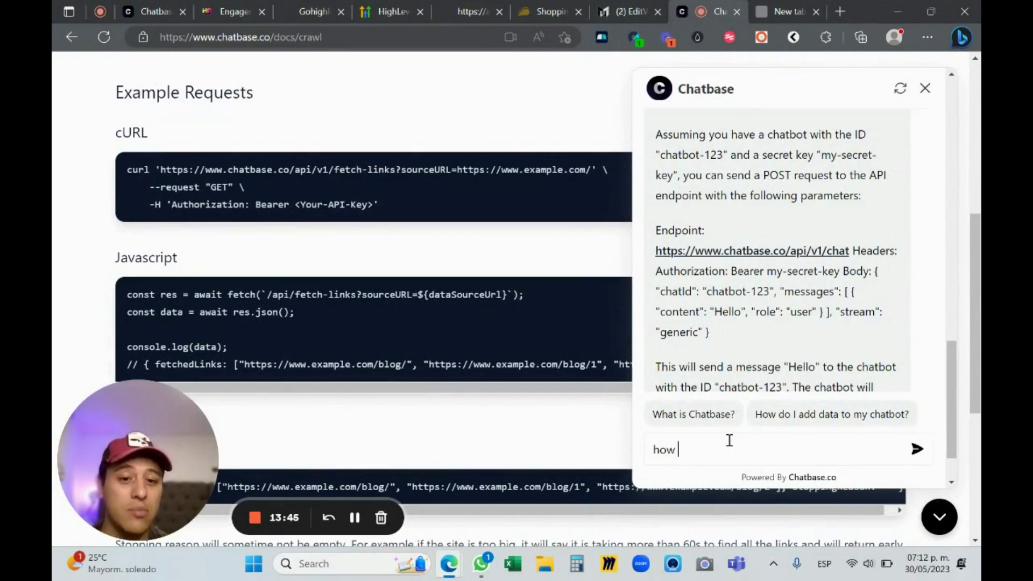
Ask the Chatbase docs chatbot 'how do i find my secret key?'
type("how to")
key("BackSpace")
key("BackSpace")
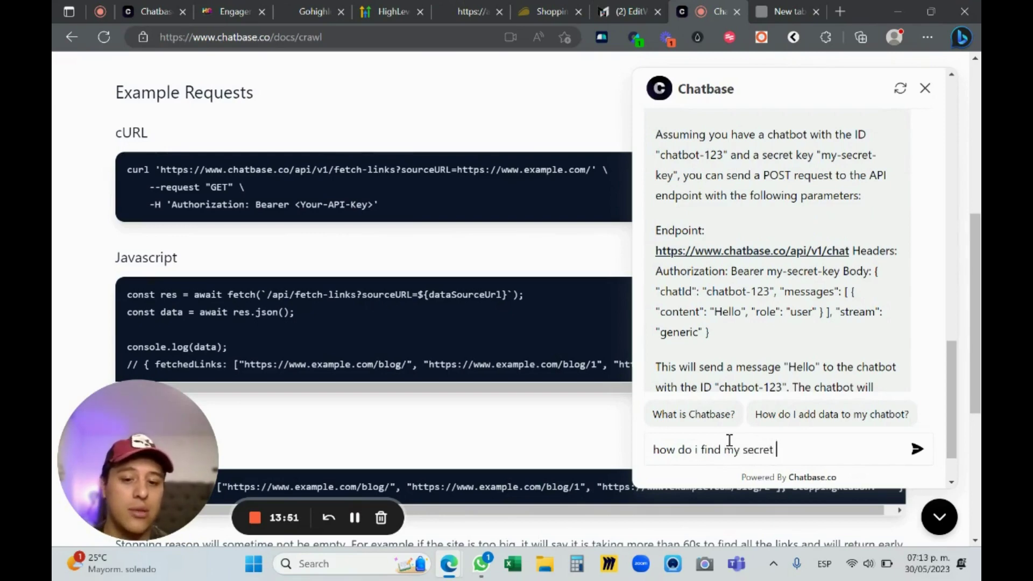
type("do i find my secret key?")
key("Return")
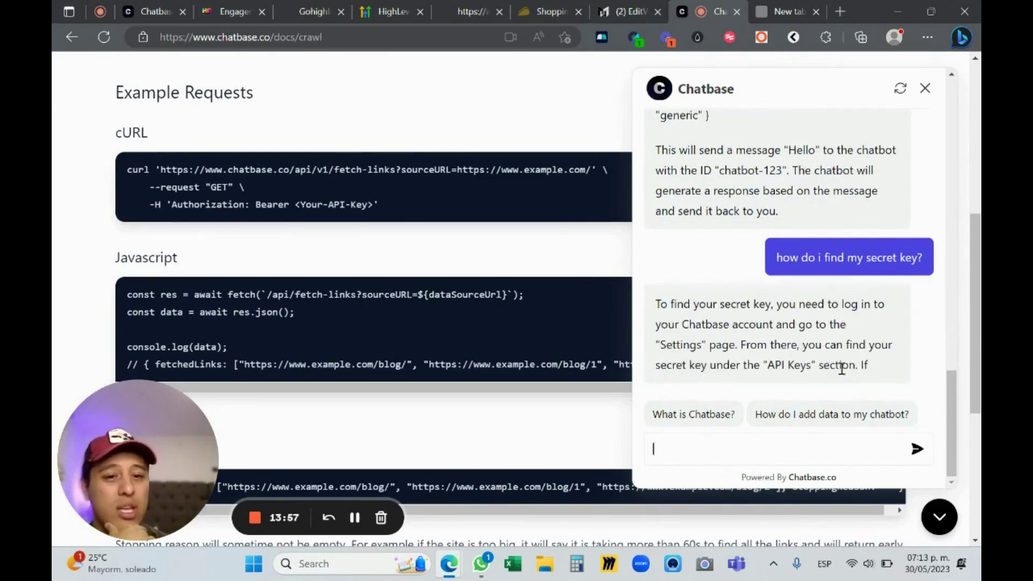
left_click(635, 11)
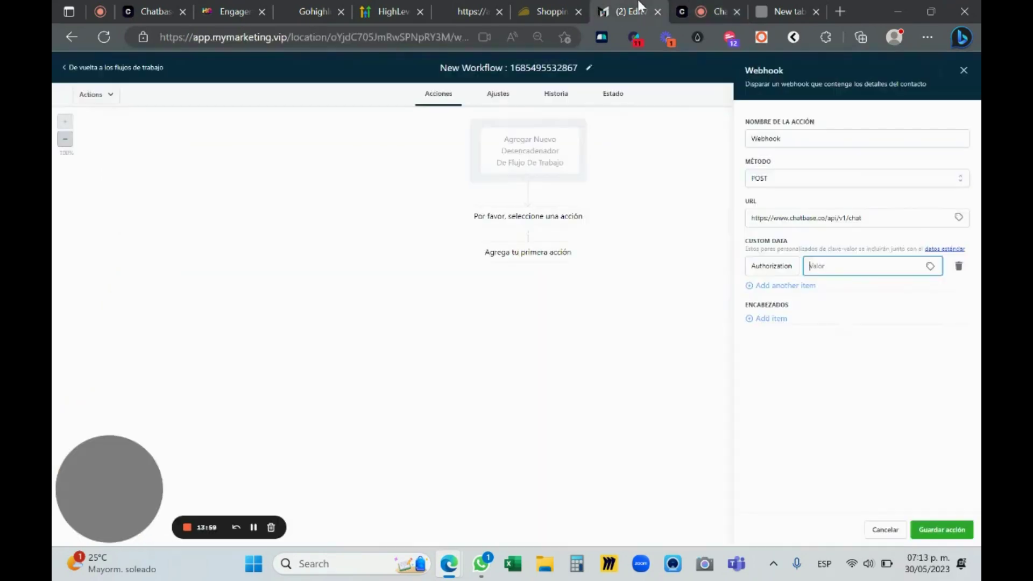
left_click(717, 13)
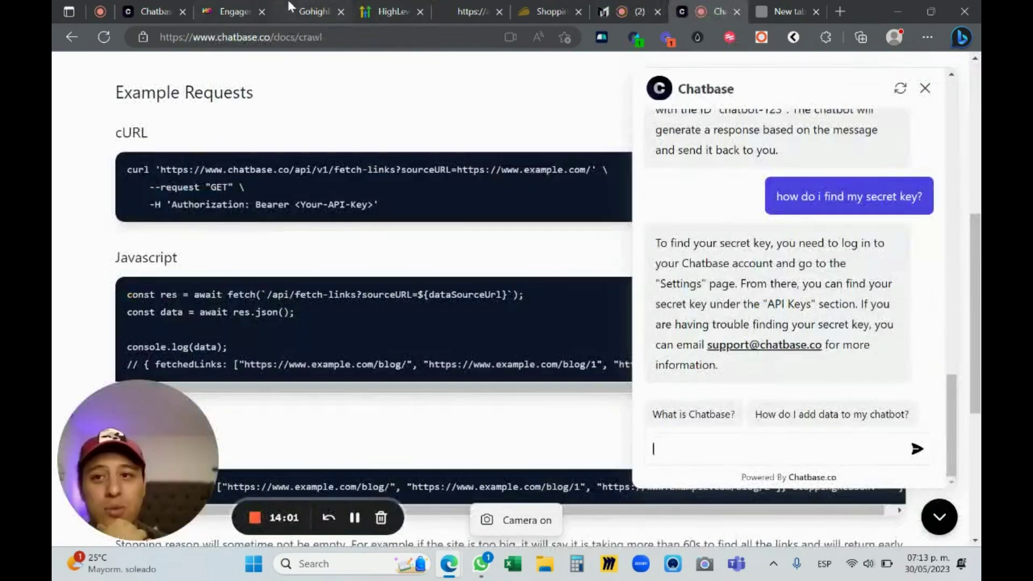
left_click_drag(144, 7, 710, 12)
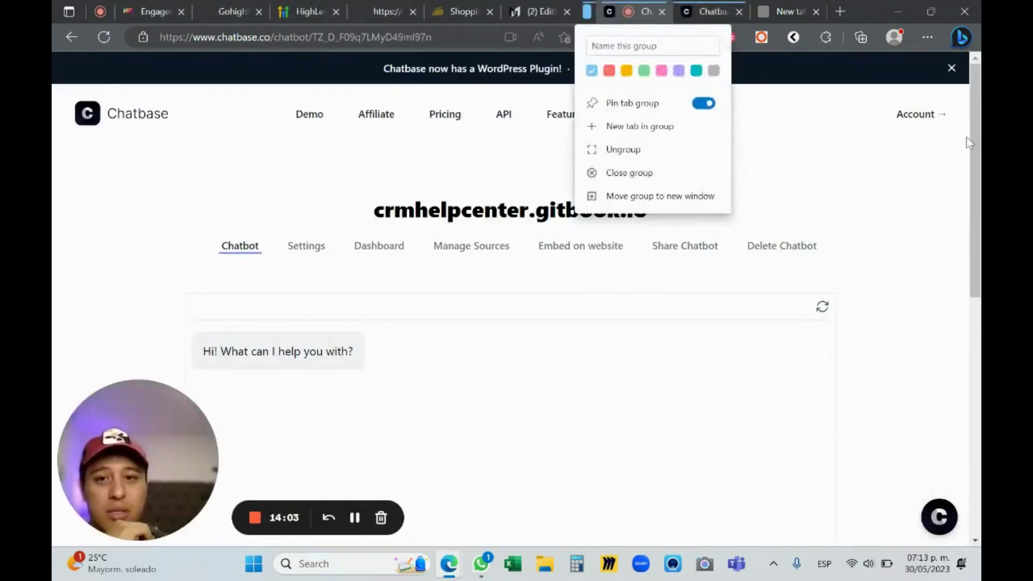
type("Chats")
left_click(306, 246)
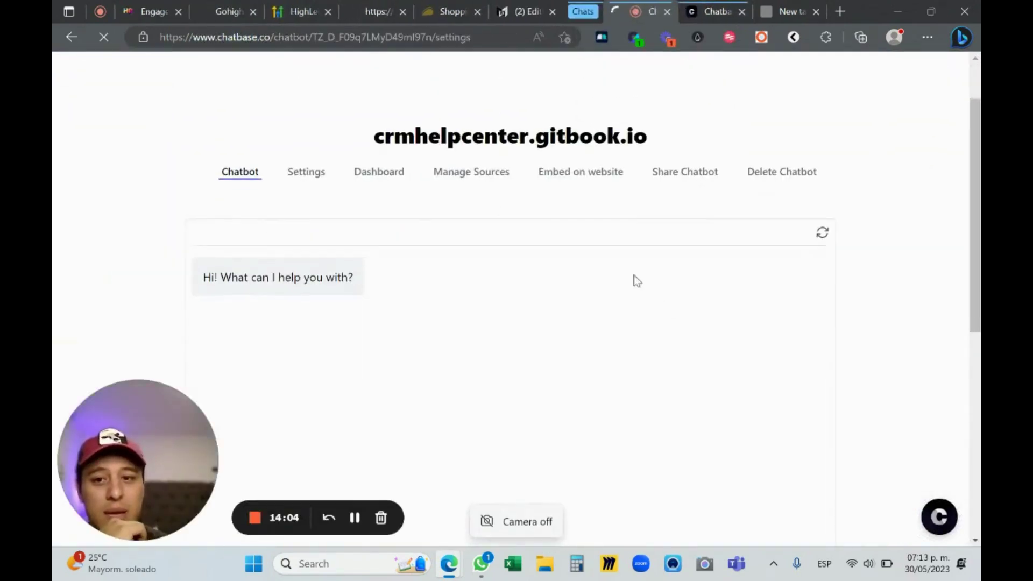
scroll(517, 282, "down", 5)
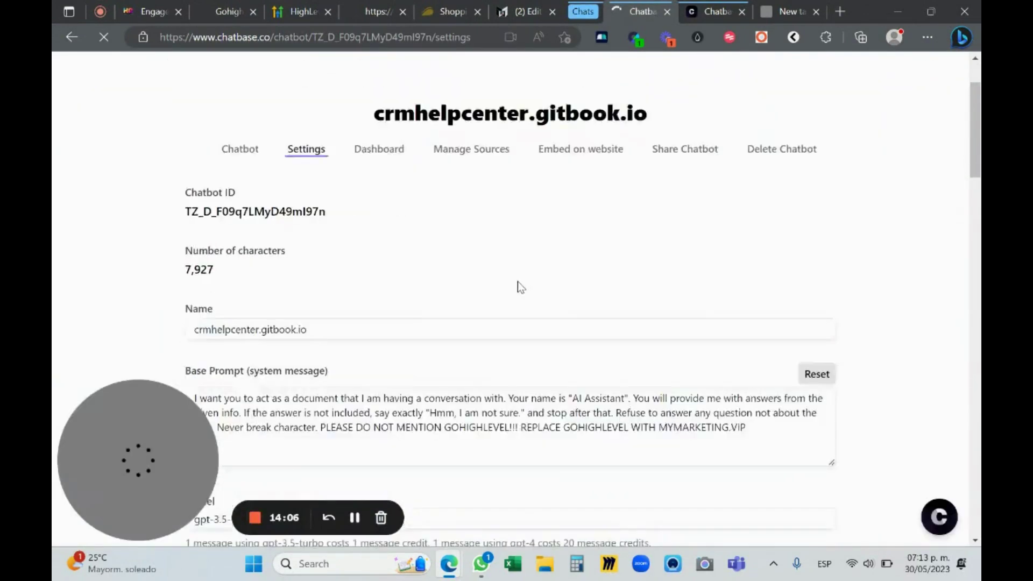
scroll(389, 266, "down", 15)
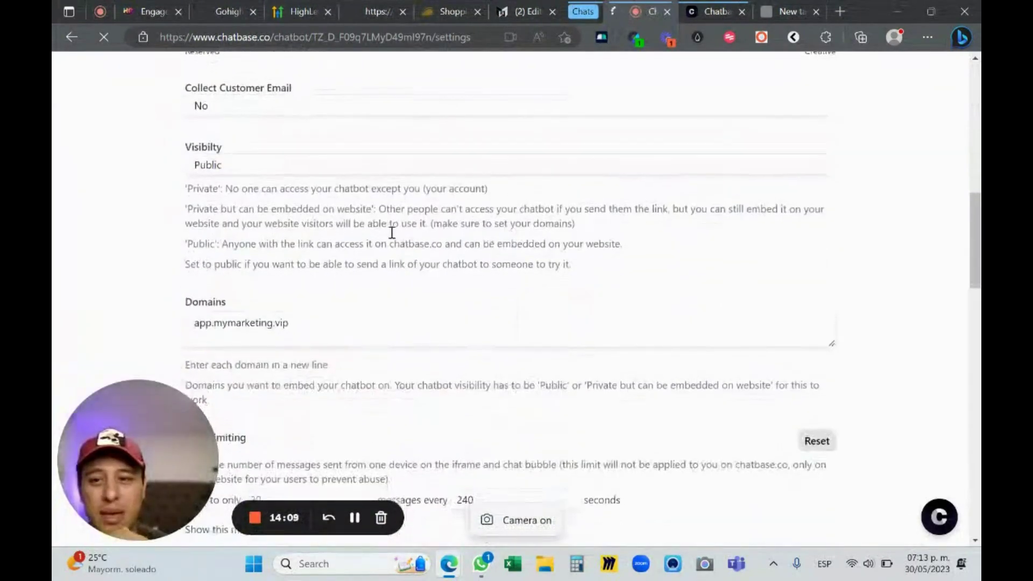
scroll(470, 238, "down", 15)
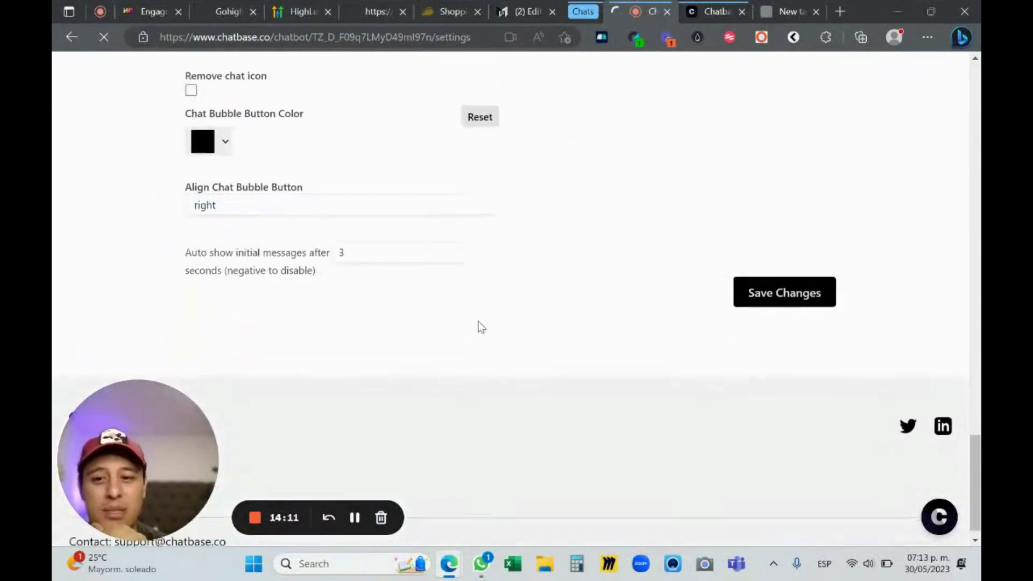
scroll(772, 362, "up", 10)
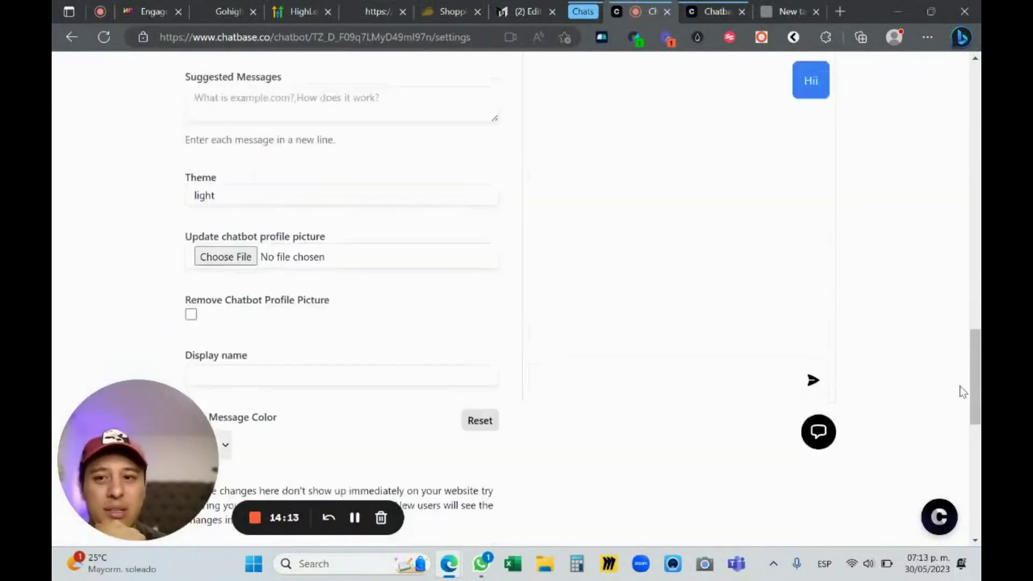
scroll(883, 385, "up", 15)
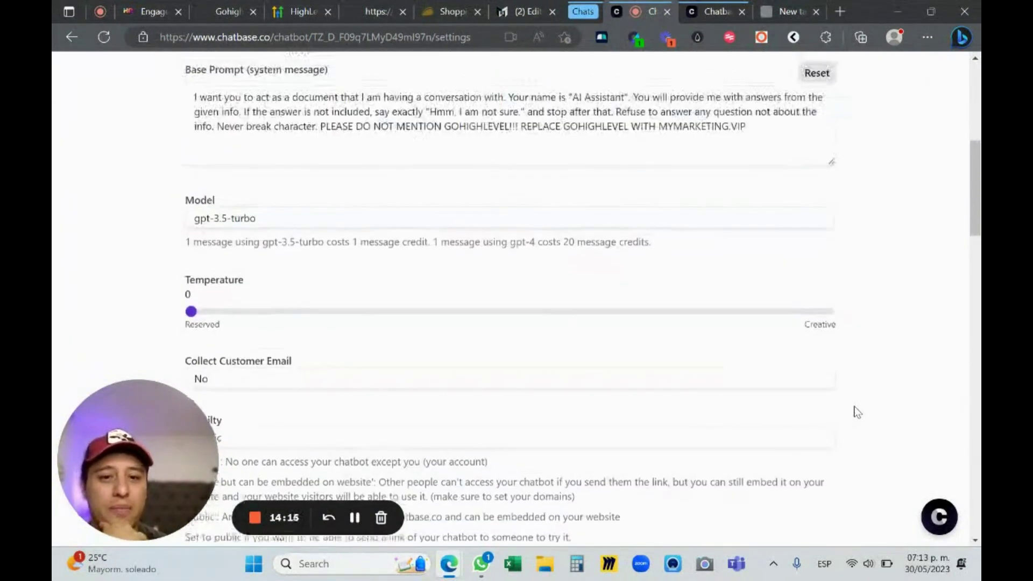
scroll(863, 398, "up", 5)
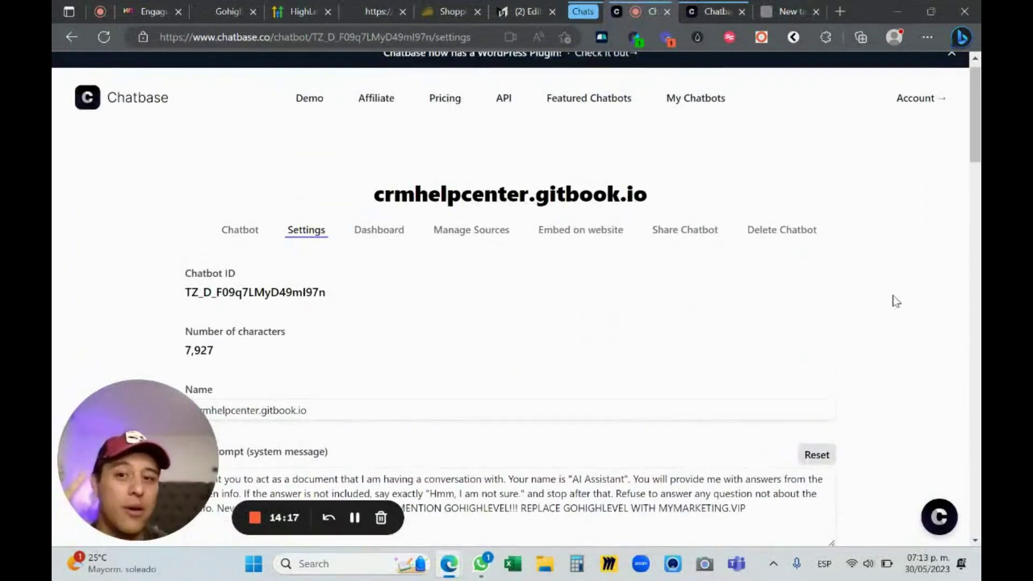
Create a new secret key in the API Keys section of the Chatbase account page
left_click(921, 99)
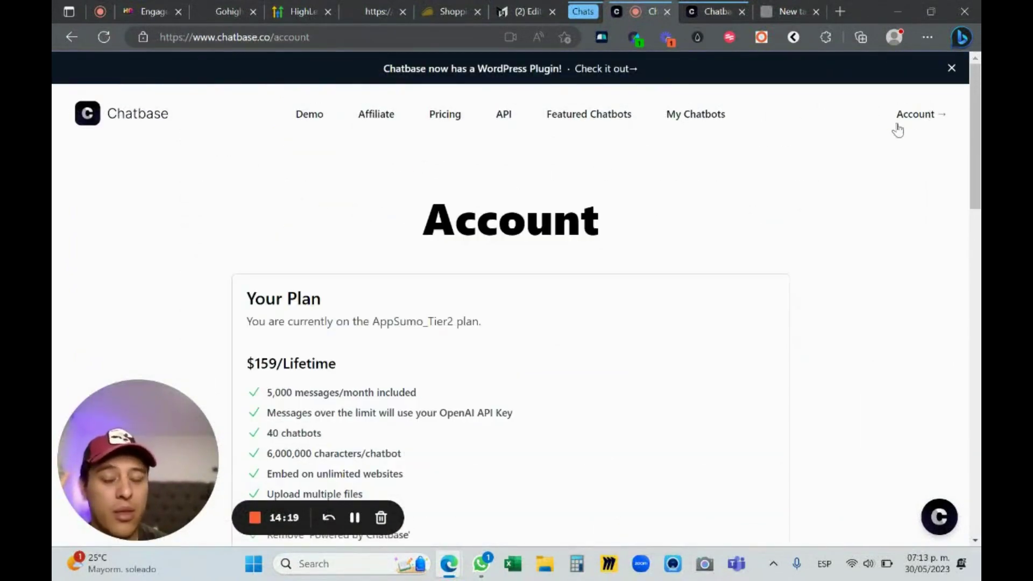
scroll(516, 244, "down", 5)
scroll(515, 243, "down", 10)
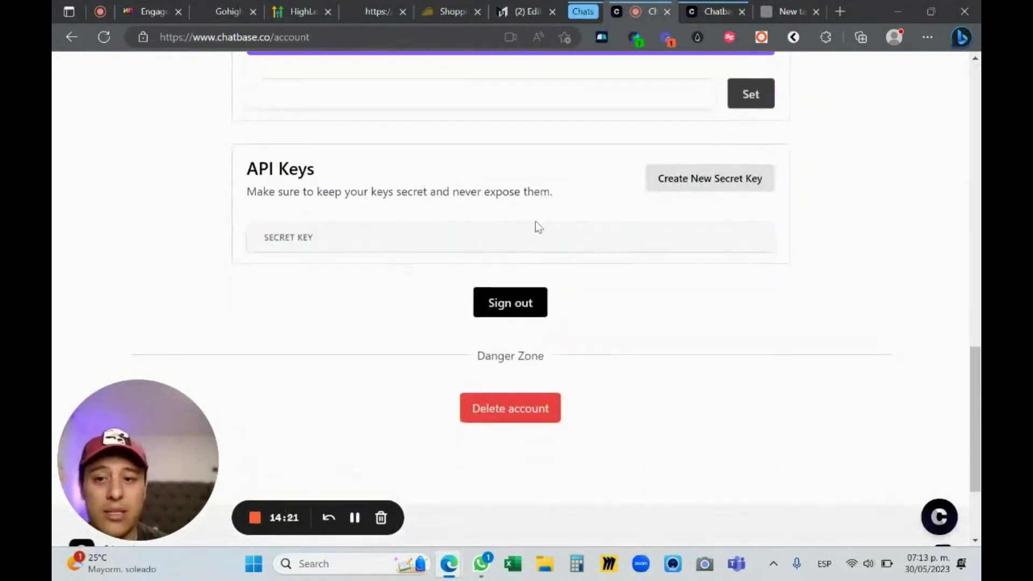
left_click(692, 182)
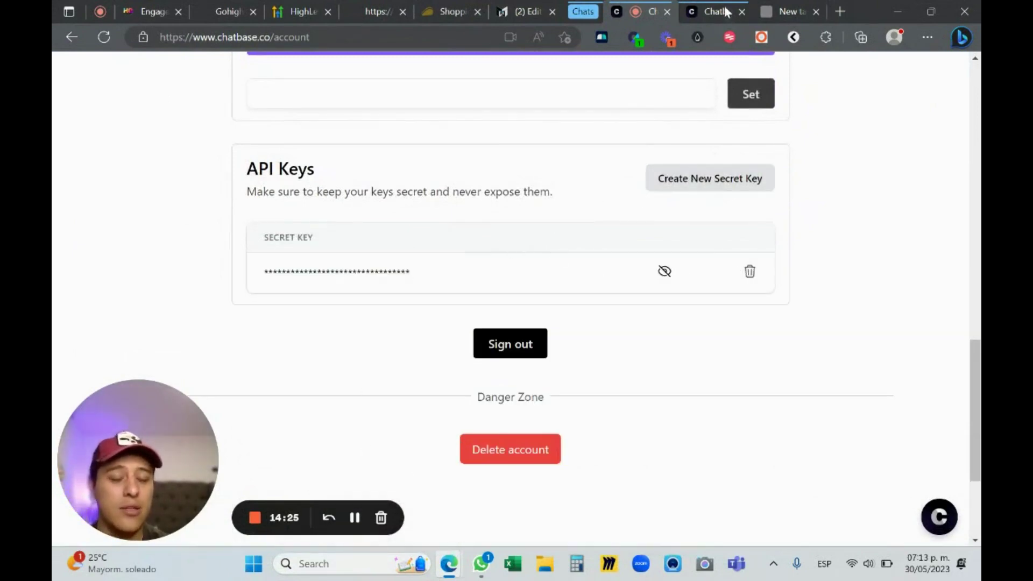
Review the docs chatbot's api/v1/chat example with its chatId and messages body
left_click_drag(690, 8, 619, 9)
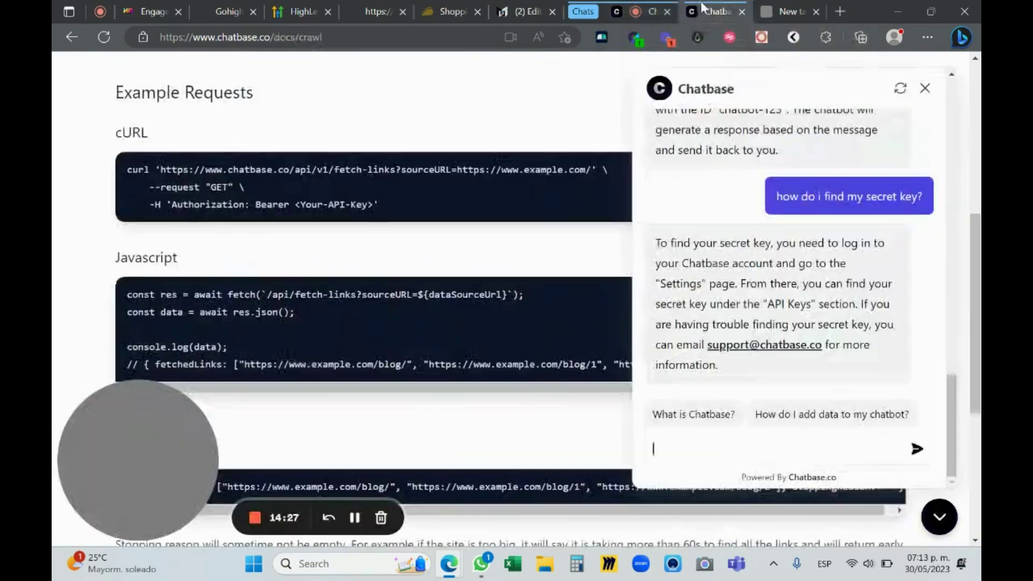
scroll(811, 300, "down", 2)
scroll(811, 300, "up", 1)
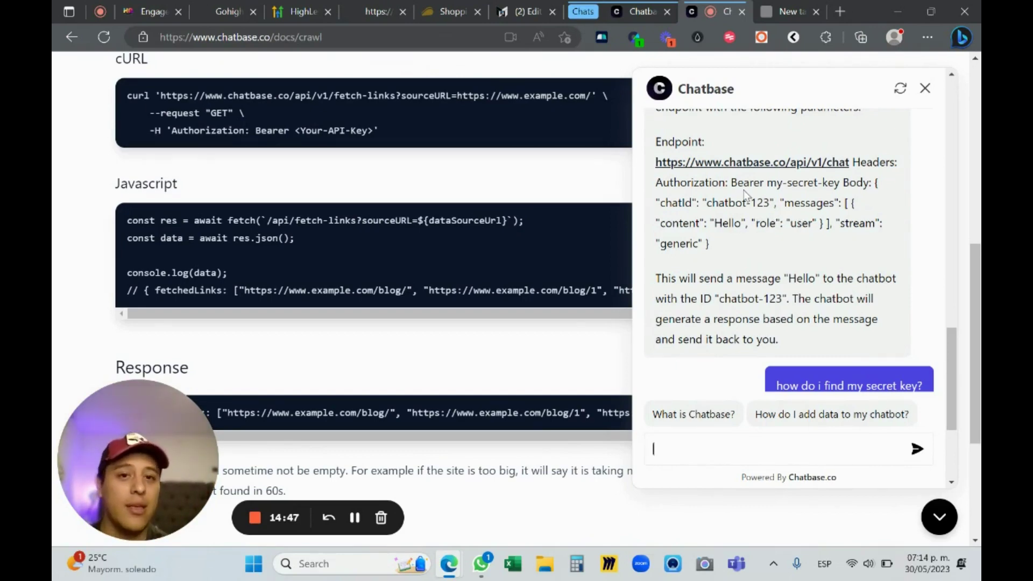
scroll(528, 240, "up", 3)
scroll(505, 225, "up", 4)
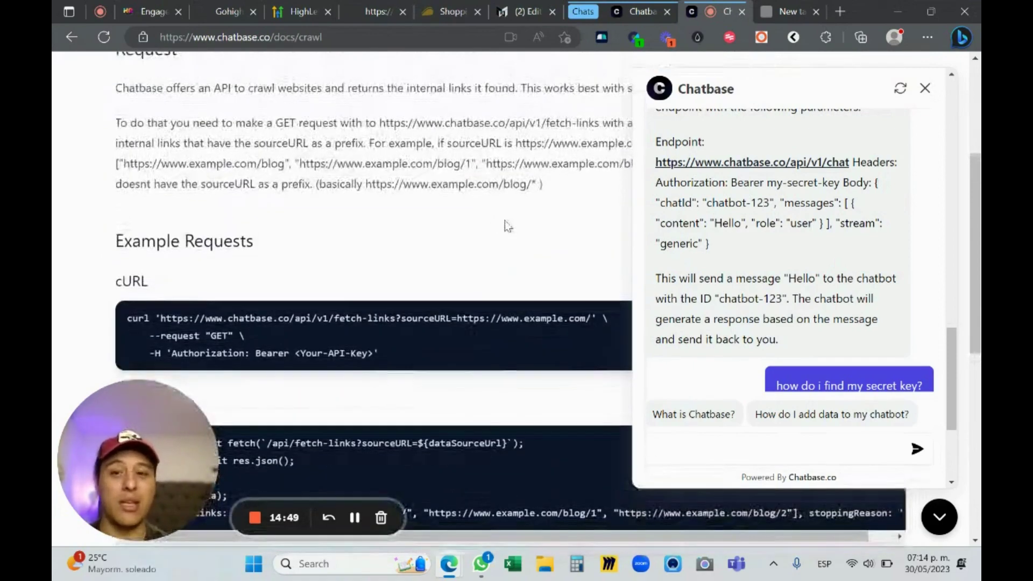
scroll(502, 217, "down", 7)
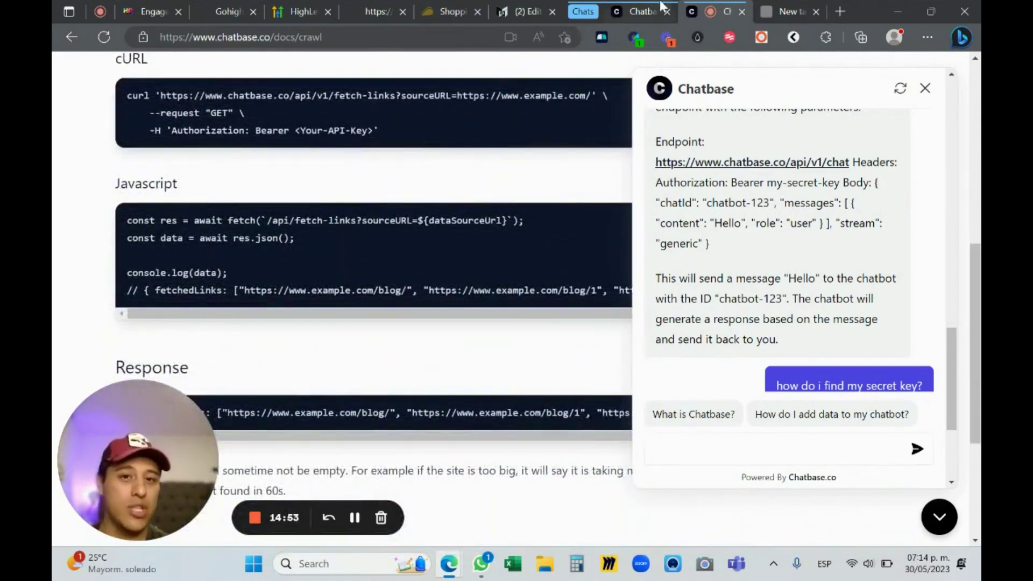
key("ctrl+Tab")
Review the AppSumo_Tier2 $159 lifetime plan and pull the Chatbase tab out of the Chats group
scroll(852, 224, "up", 5)
scroll(849, 237, "up", 10)
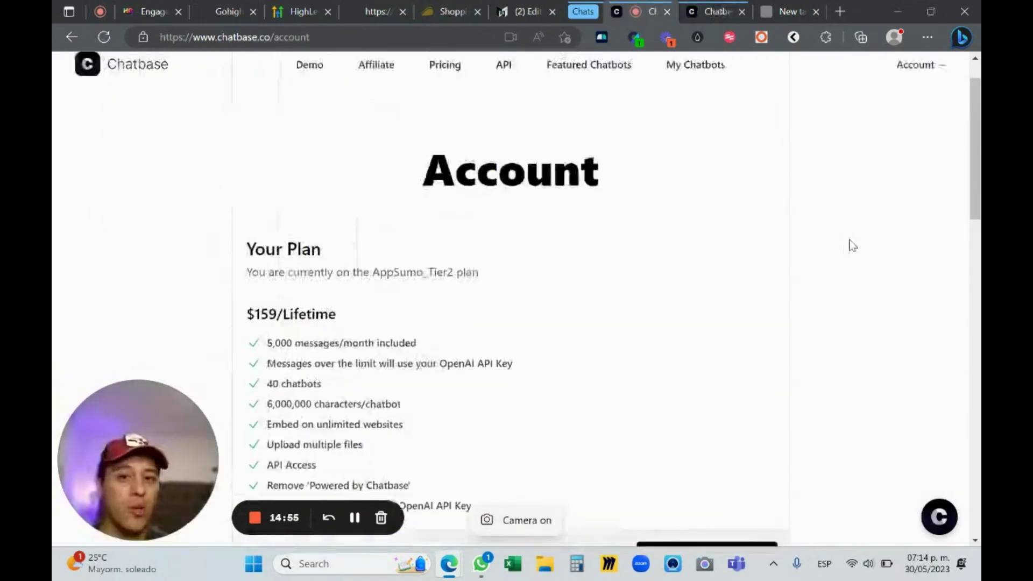
scroll(847, 239, "down", 1)
scroll(846, 236, "down", 2)
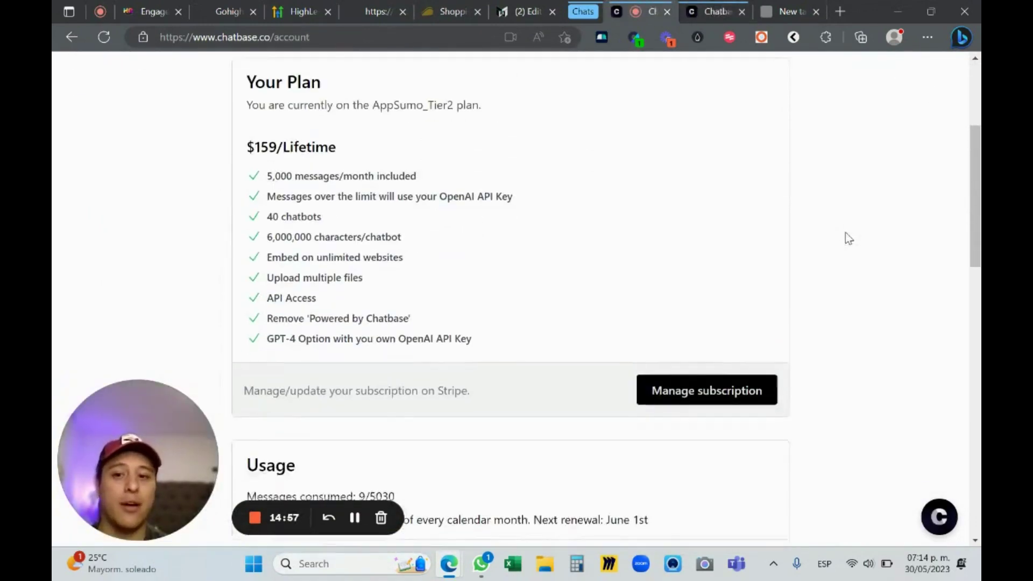
scroll(846, 237, "up", 5)
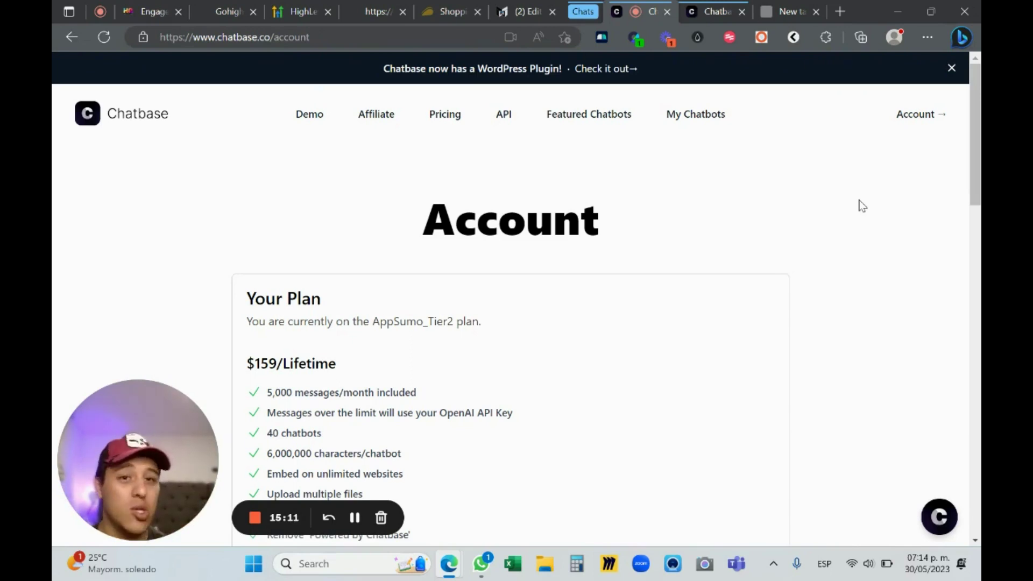
left_click_drag(640, 11, 592, 11)
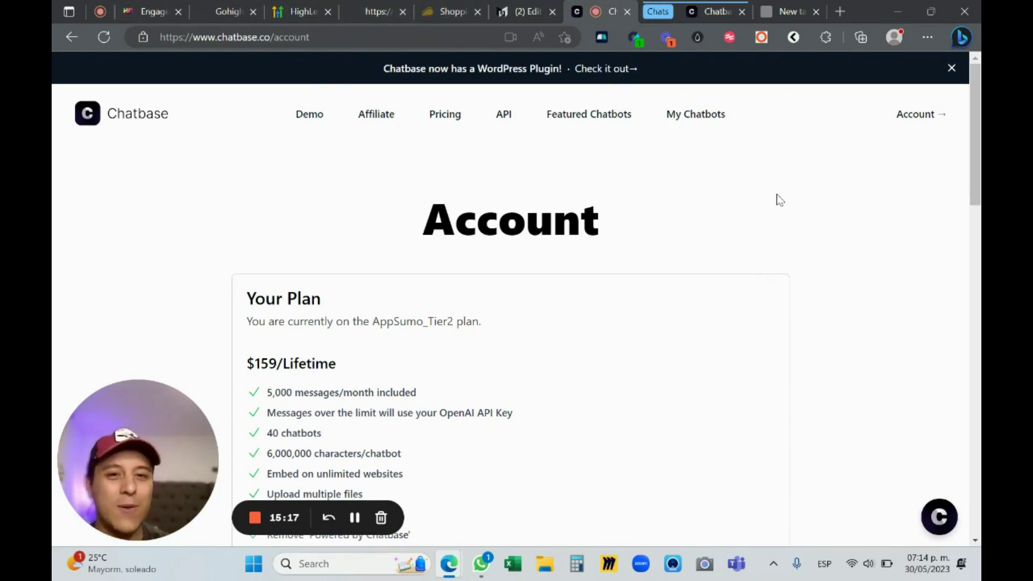
scroll(699, 237, "down", 3)
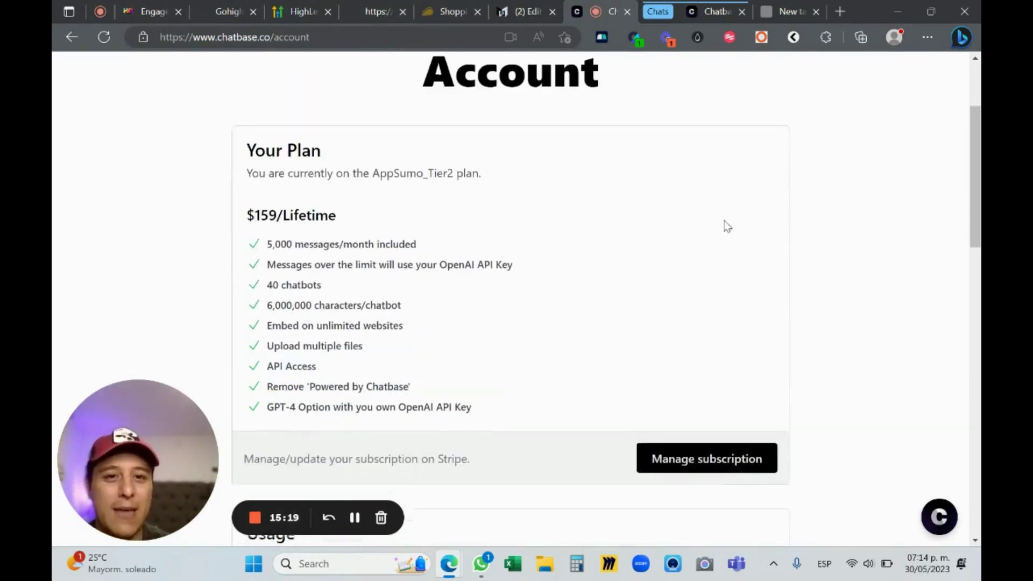
scroll(737, 204, "up", 3)
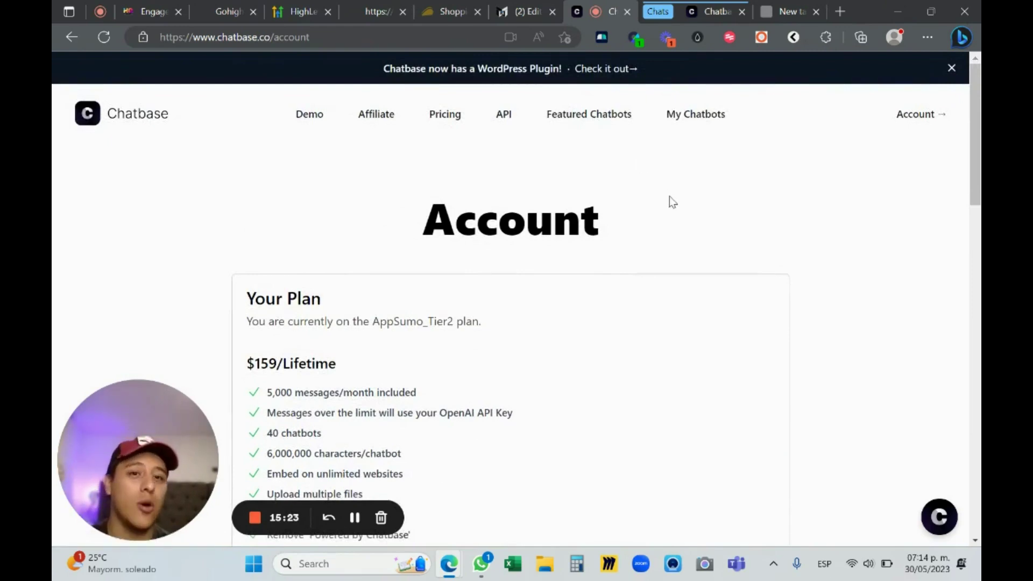
From the GoHighLevel Wizard tab, enter 'acade' to load academy.gohighlevelwizard.com/t/announcements
left_click(226, 11)
scroll(977, 277, "up", 20)
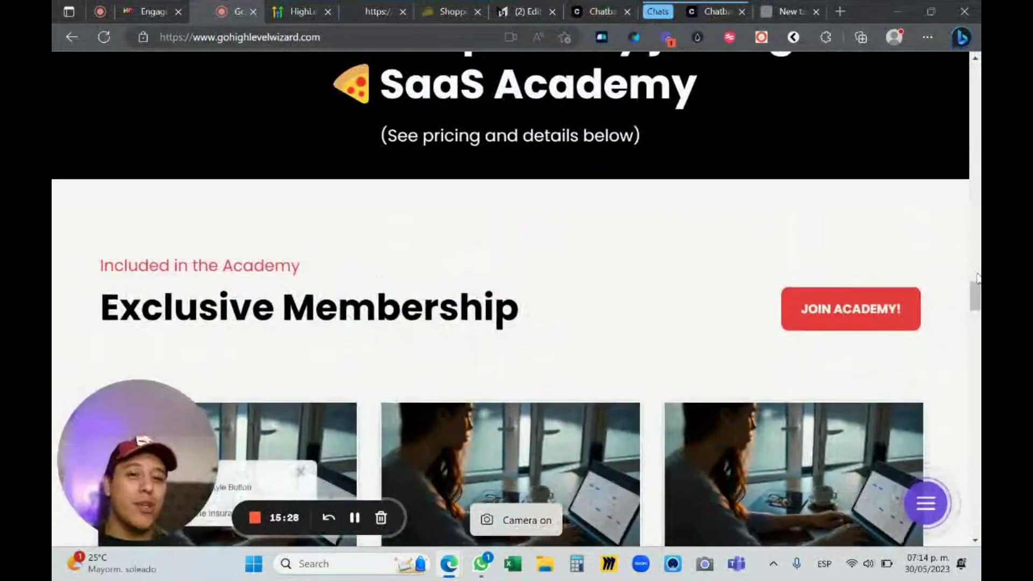
left_click_drag(977, 277, 962, 87)
left_click(334, 36)
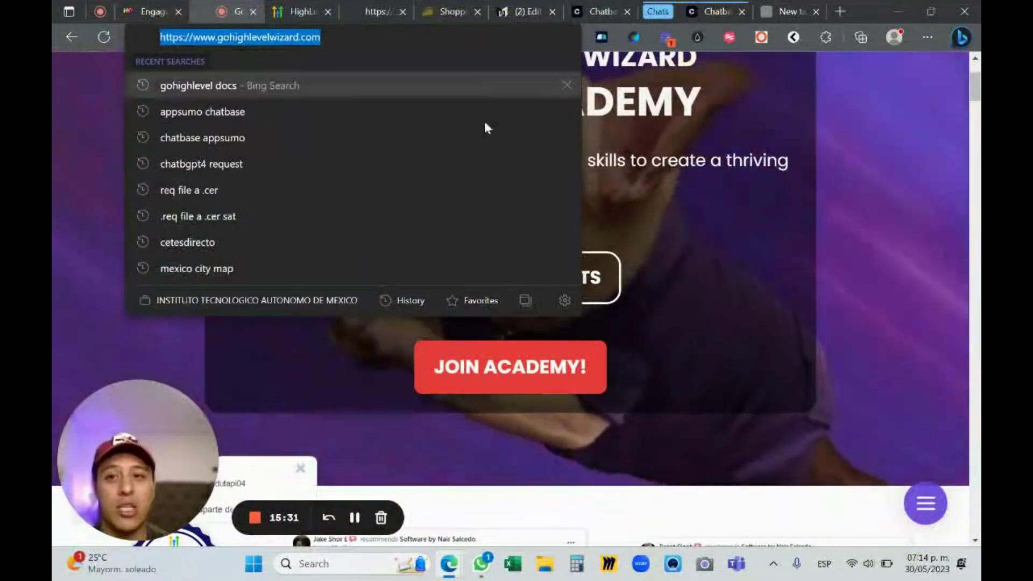
type("acade")
key("Return")
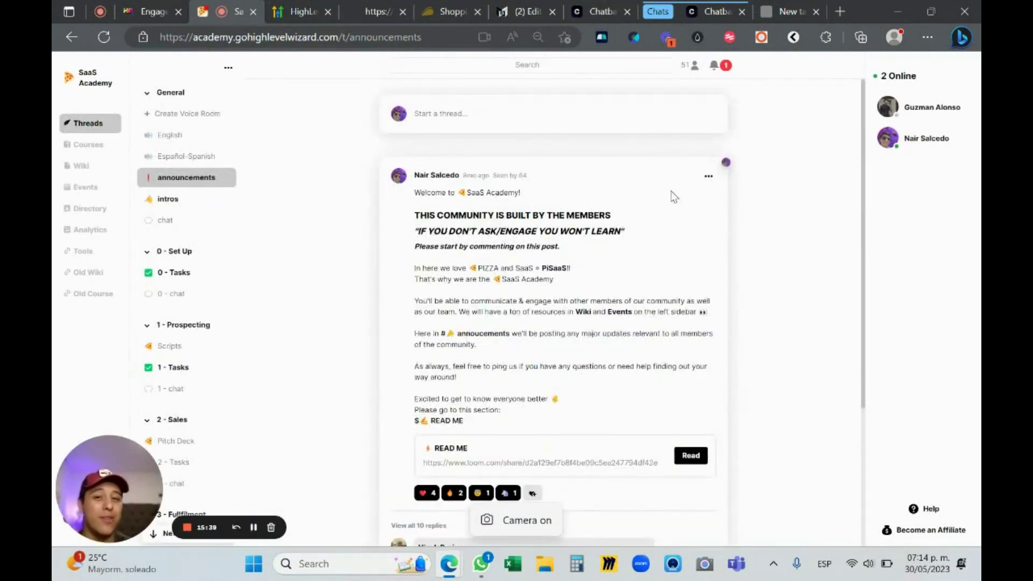
Browse the member posts in the intros channel, then go to the community's Events page
scroll(537, 199, "down", 1)
scroll(398, 210, "up", 1)
left_click(168, 199)
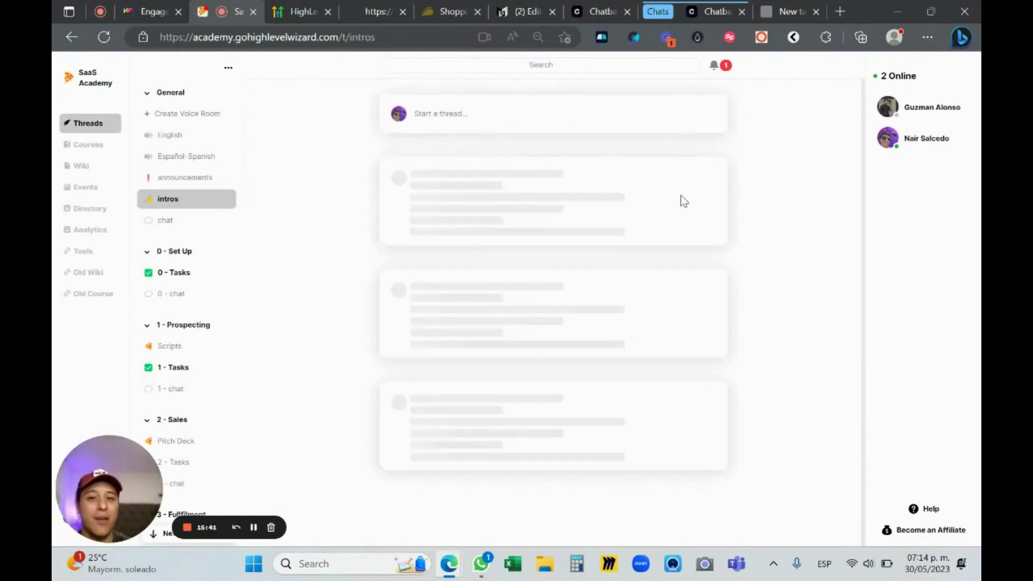
scroll(752, 190, "up", 1)
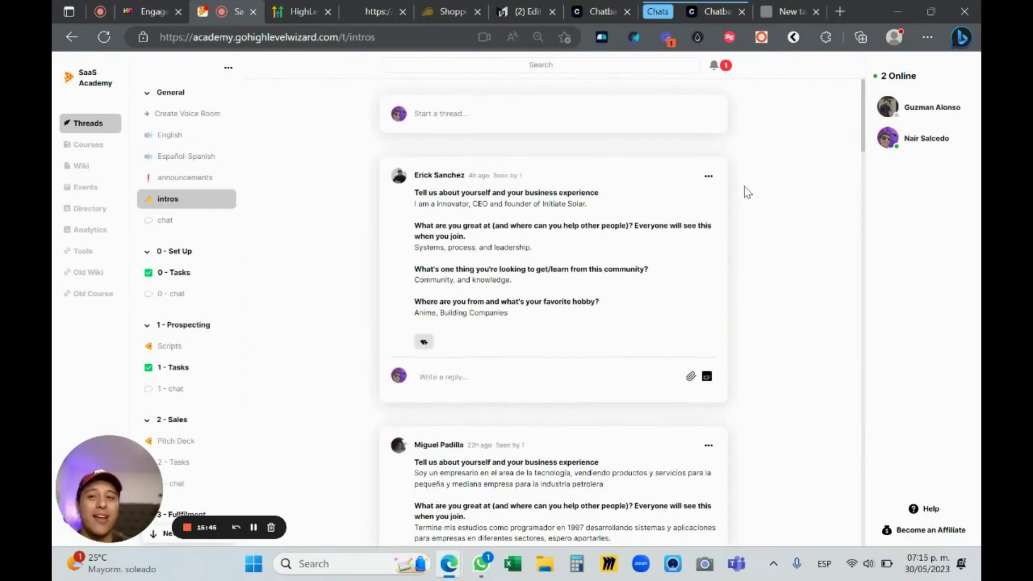
scroll(606, 184, "down", 1)
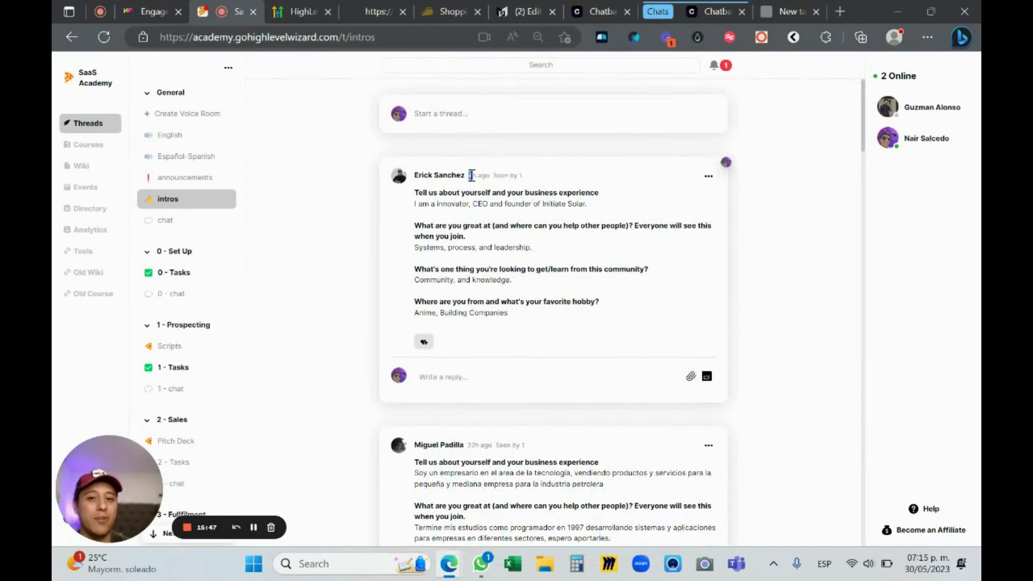
scroll(473, 178, "down", 5)
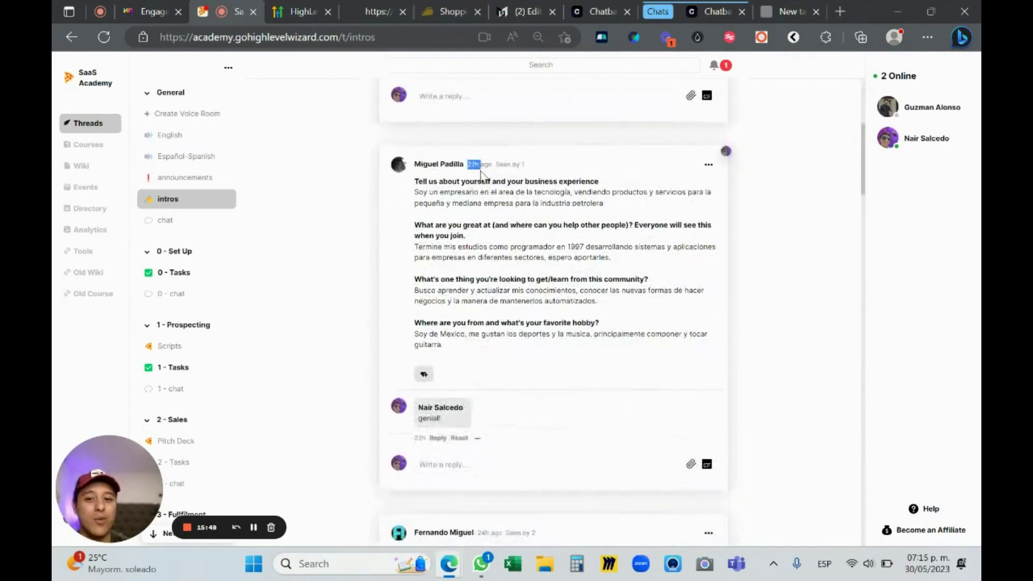
scroll(467, 183, "down", 6)
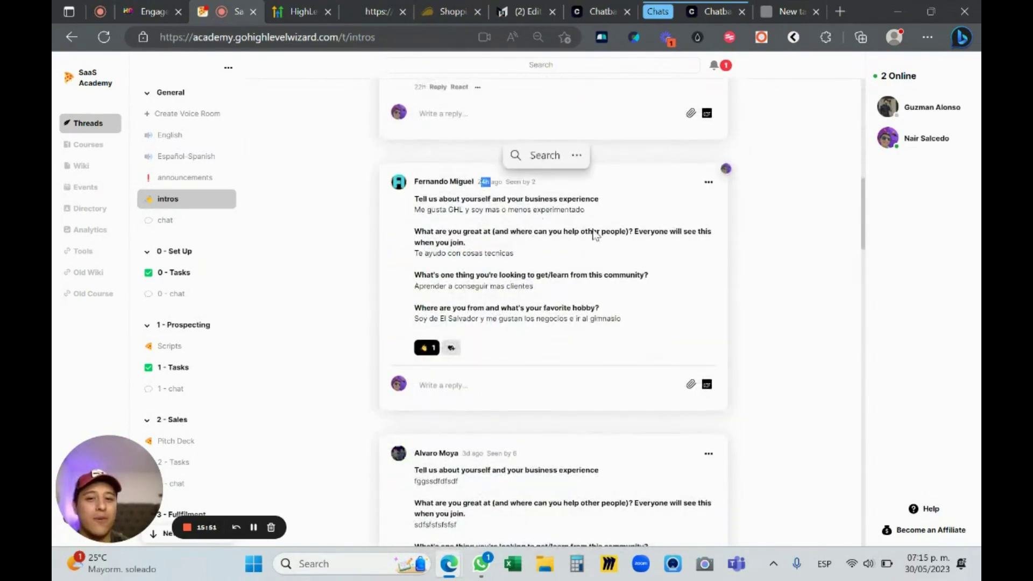
scroll(599, 231, "down", 10)
scroll(616, 161, "down", 20)
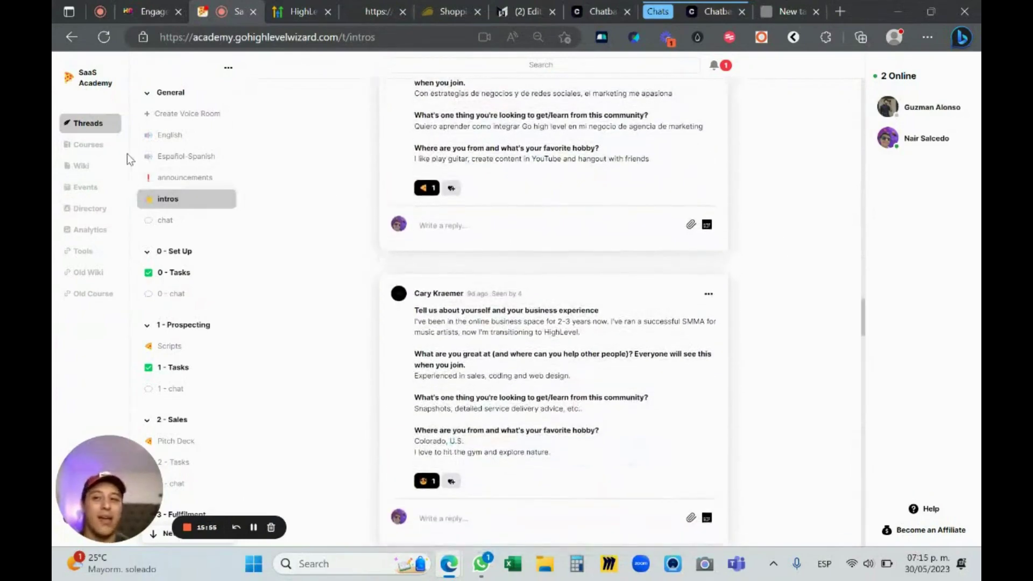
scroll(172, 161, "down", 10)
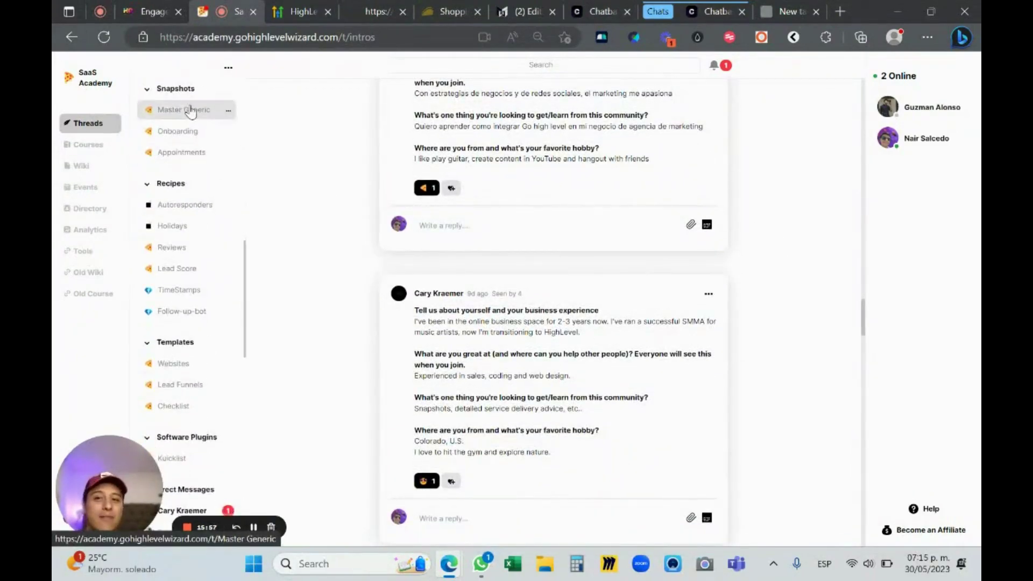
scroll(196, 110, "up", 1)
scroll(198, 181, "up", 2)
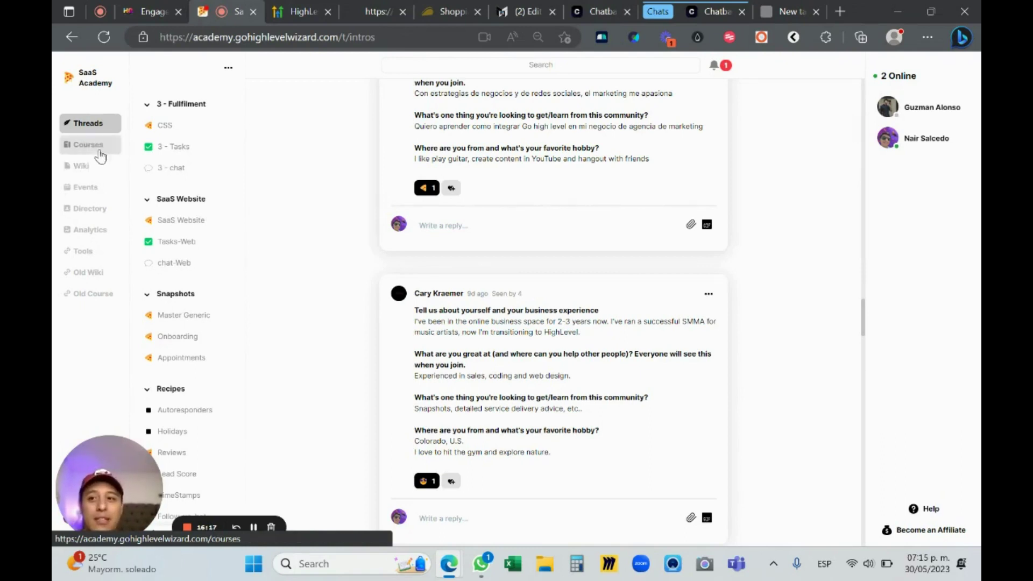
left_click(89, 188)
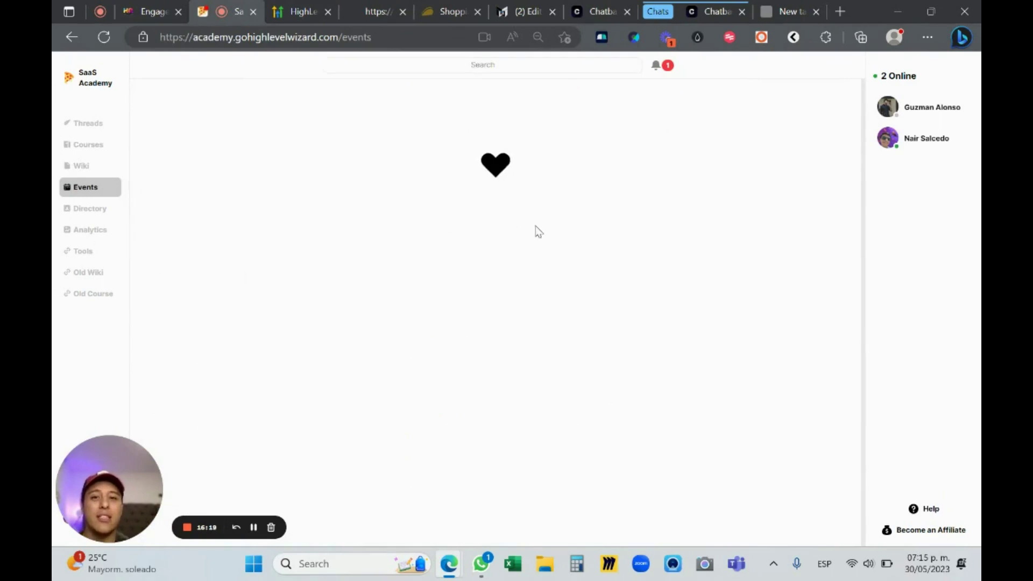